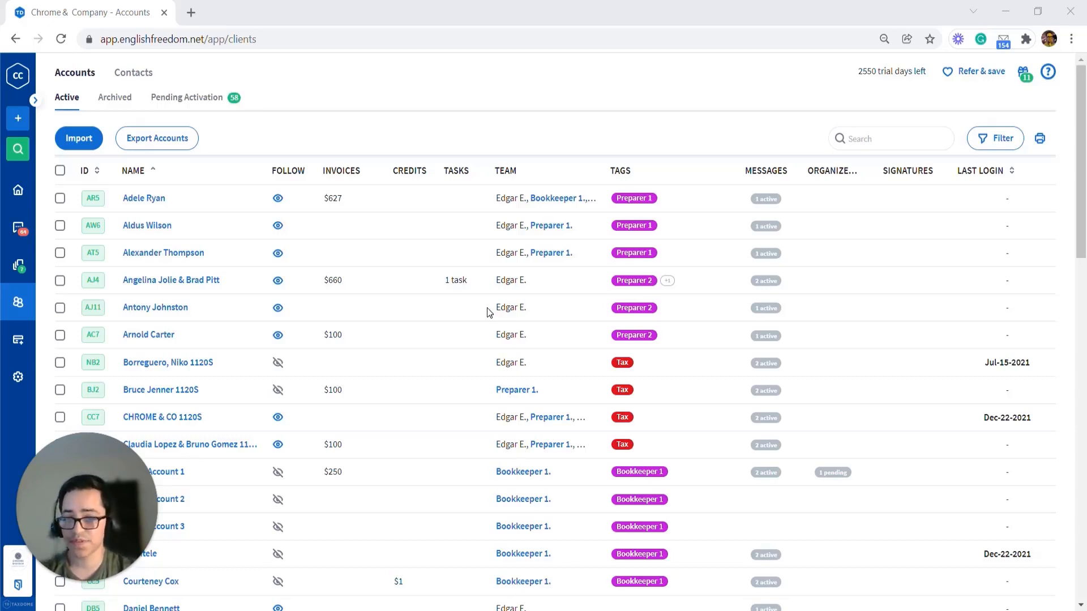
# Step: Open the Team & Plans settings and check the active and deactivated members filter options
pyautogui.click(18, 378)
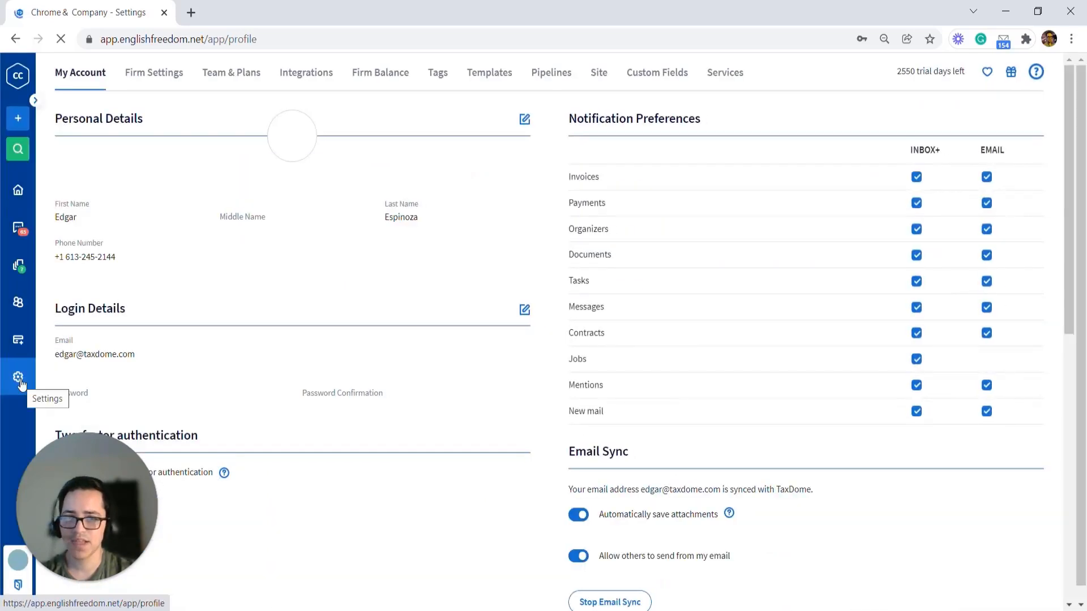
pyautogui.click(234, 79)
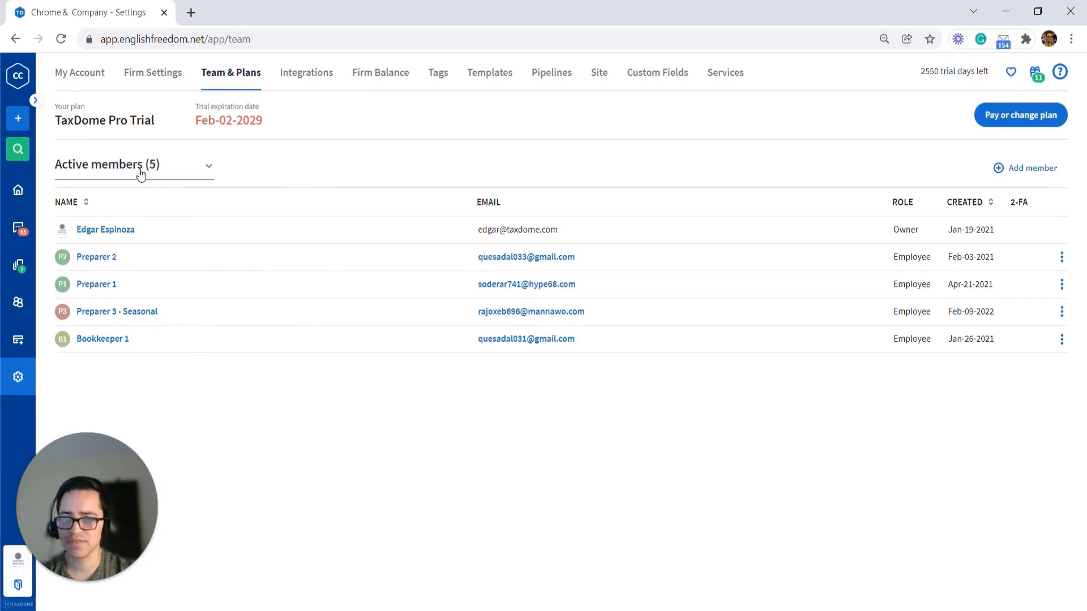
pyautogui.click(208, 169)
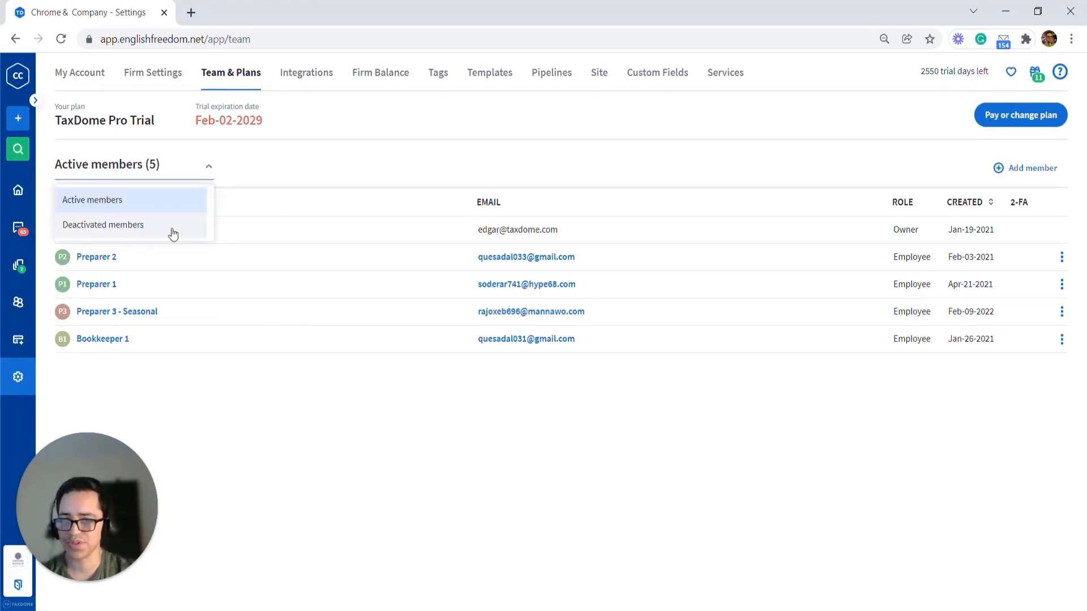
pyautogui.click(348, 154)
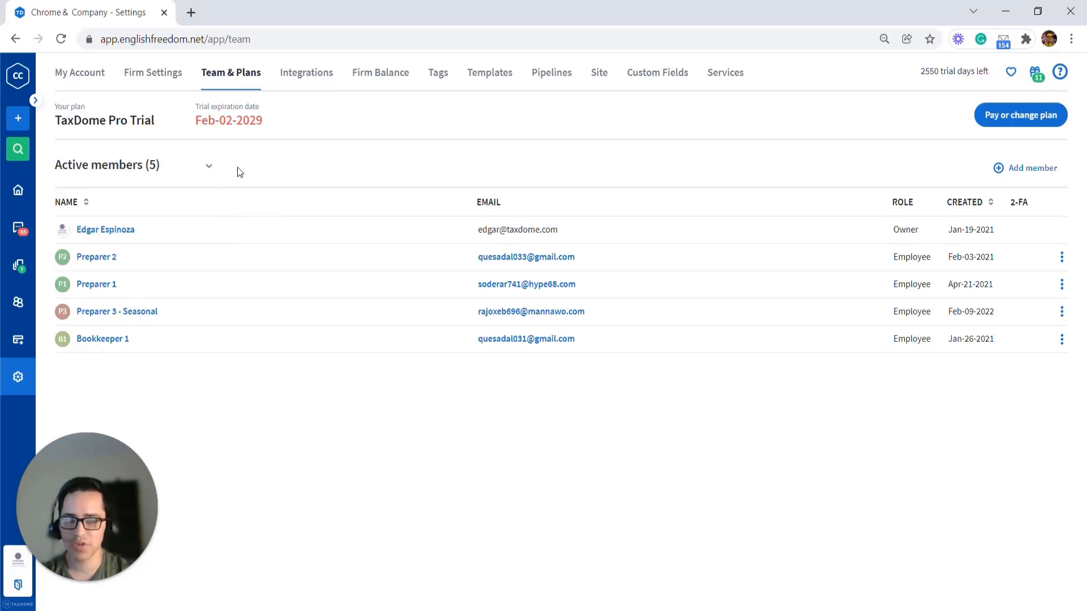
# Step: Start adding a new team member named Preparer 3 and fill in the member's e-mail address
pyautogui.click(1014, 180)
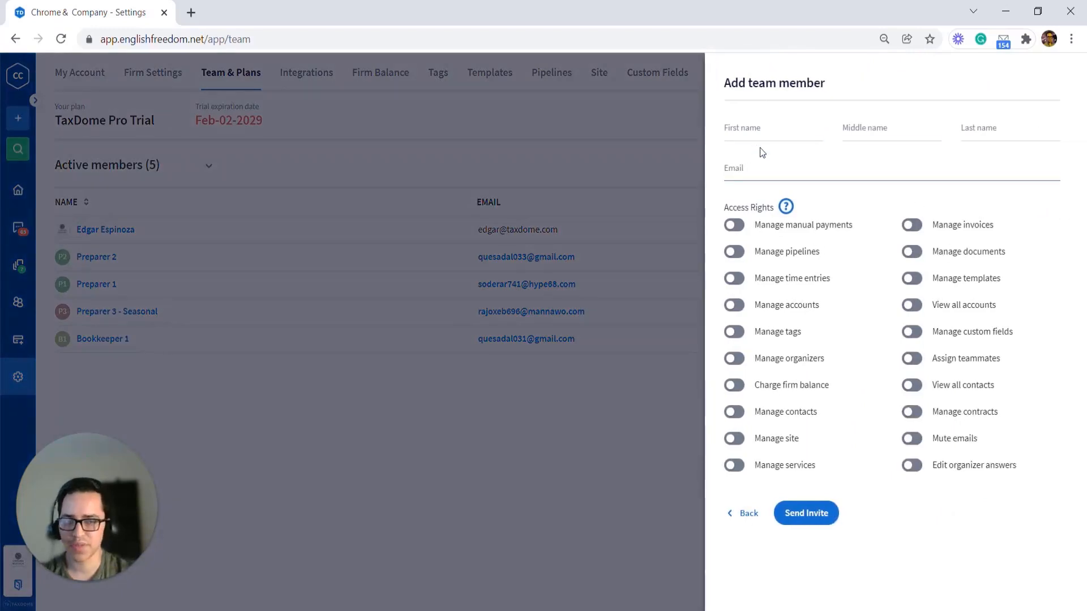
pyautogui.click(760, 129)
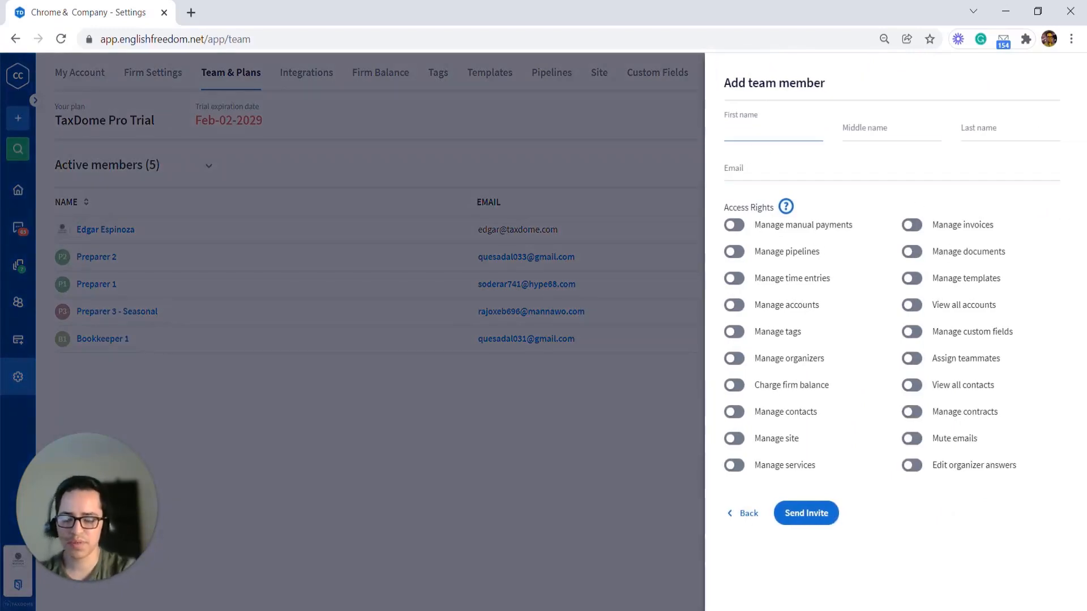
pyautogui.write('Prep')
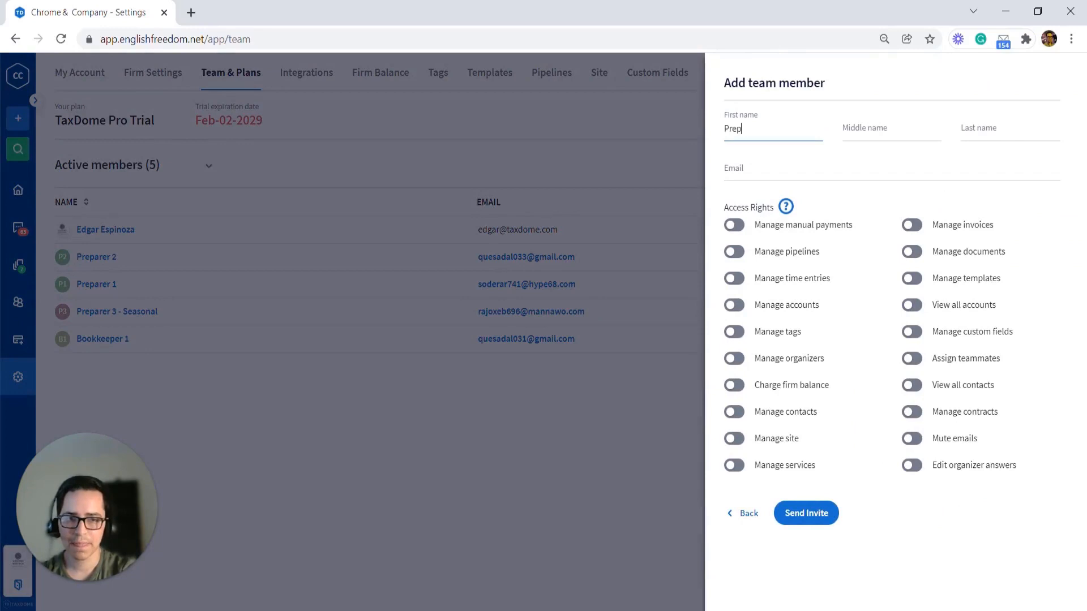
pyautogui.write('arer')
pyautogui.press('Tab')
pyautogui.press('Tab')
pyautogui.write('3')
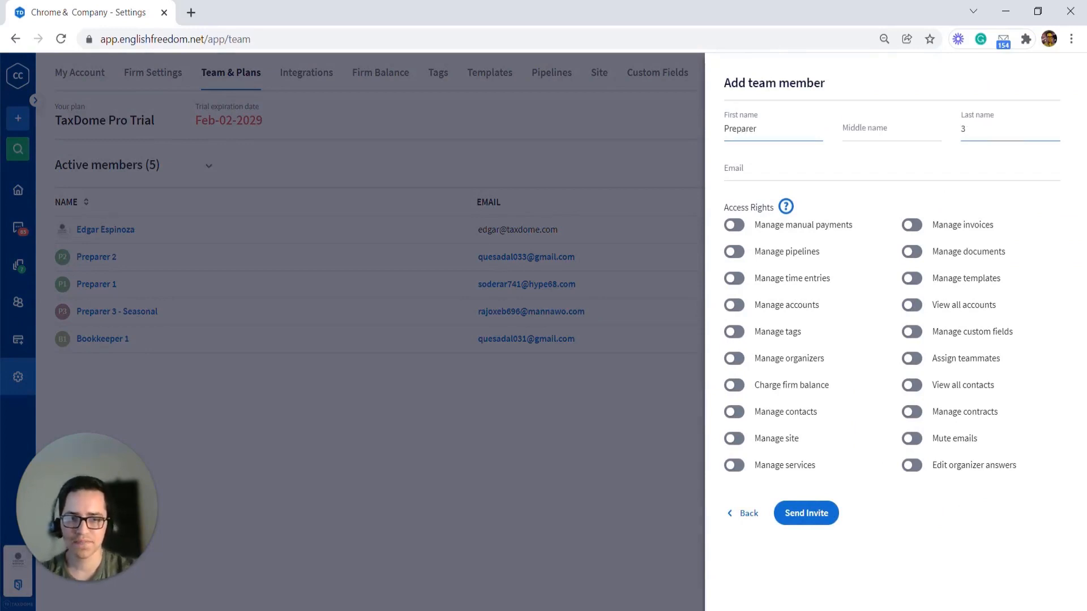
pyautogui.press('Tab')
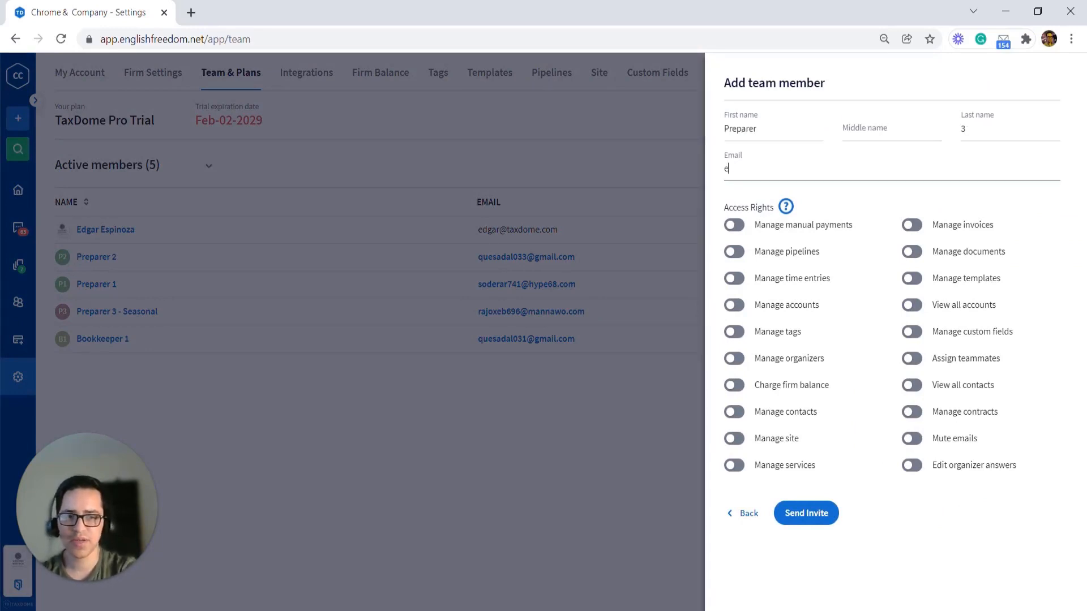
pyautogui.write('email@email.com')
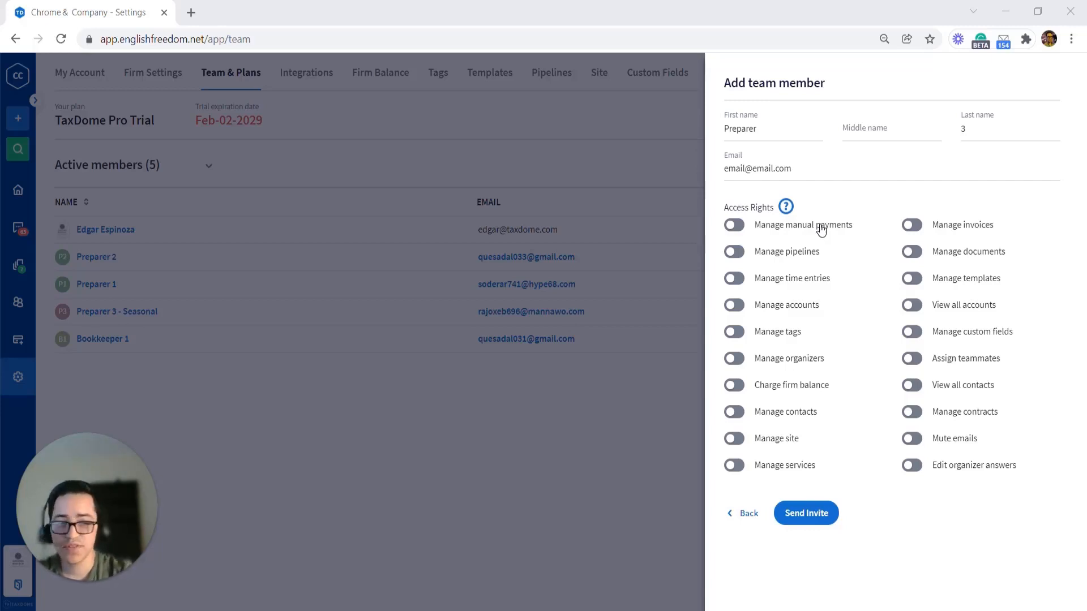
# Step: Grant Manage documents, invoices, organizers, contracts, Mute emails, Edit organizer answers and Assign teammates rights, then send the invite
pyautogui.click(954, 259)
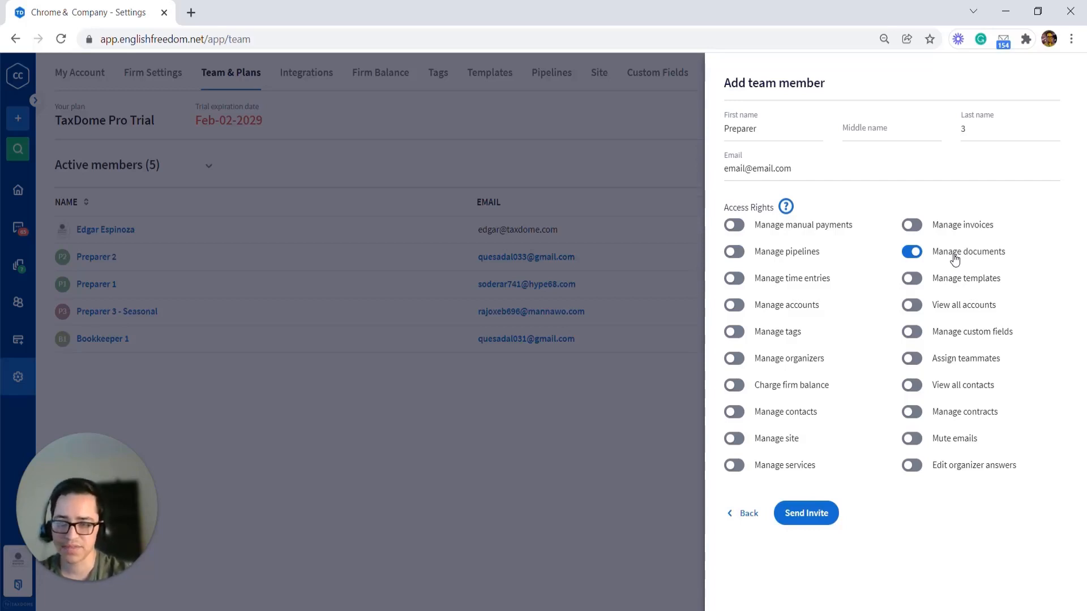
pyautogui.click(968, 226)
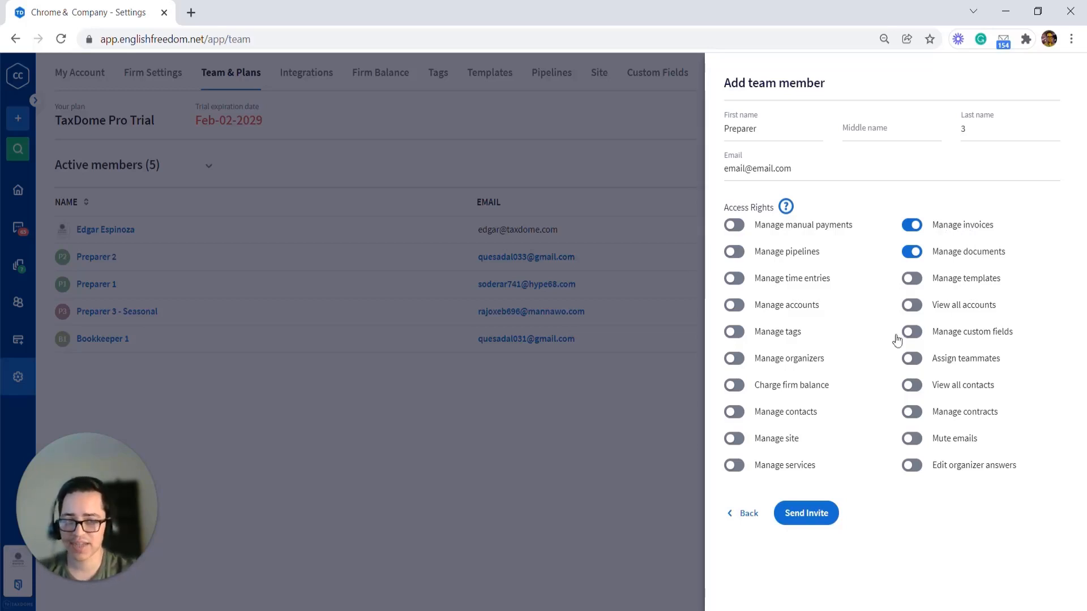
pyautogui.click(802, 361)
pyautogui.click(937, 415)
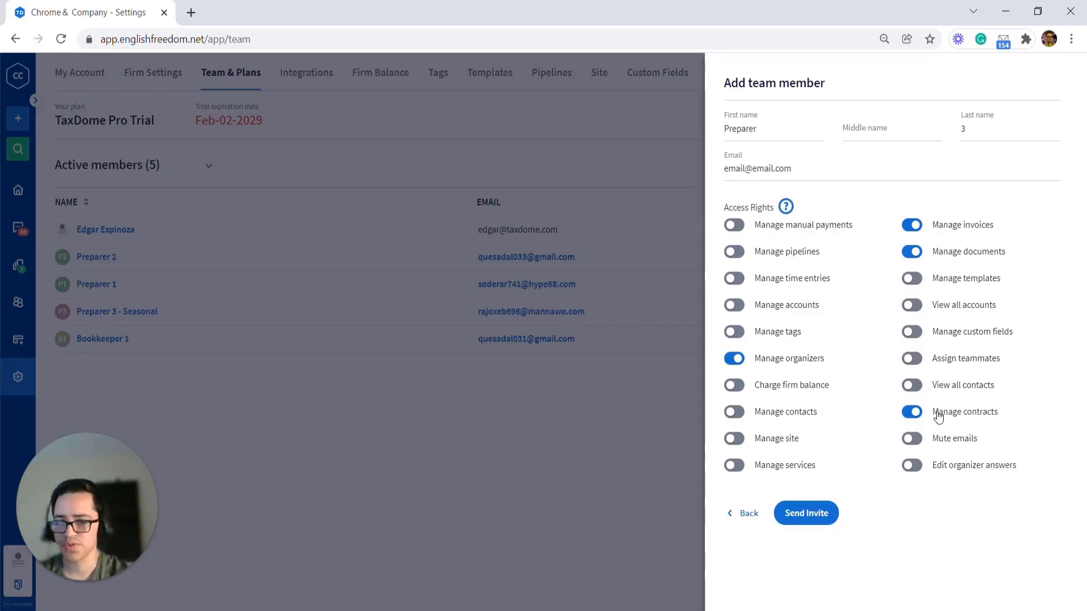
pyautogui.click(955, 444)
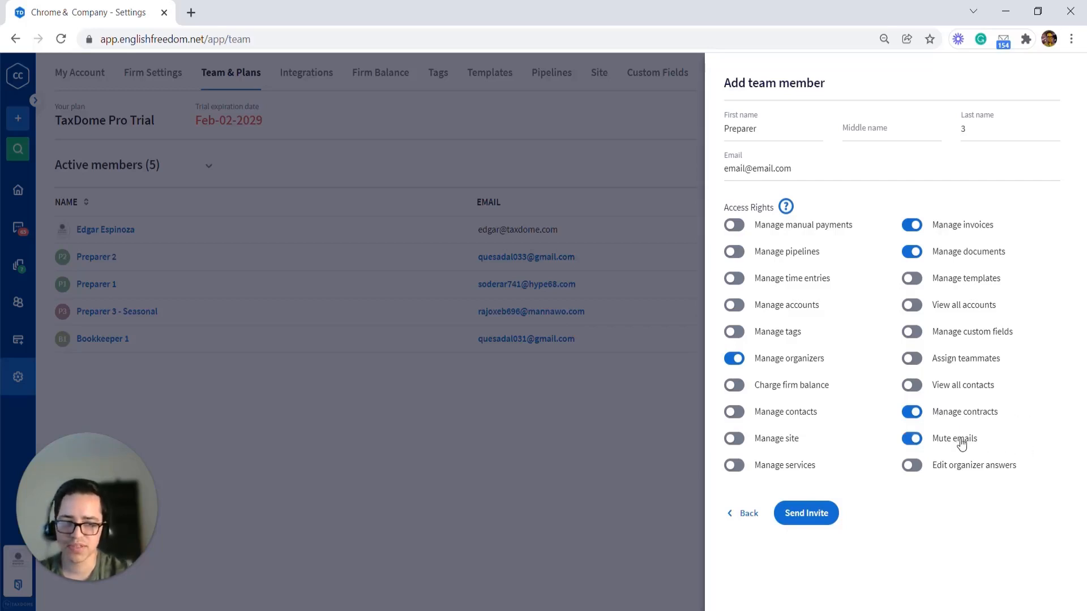
pyautogui.click(963, 473)
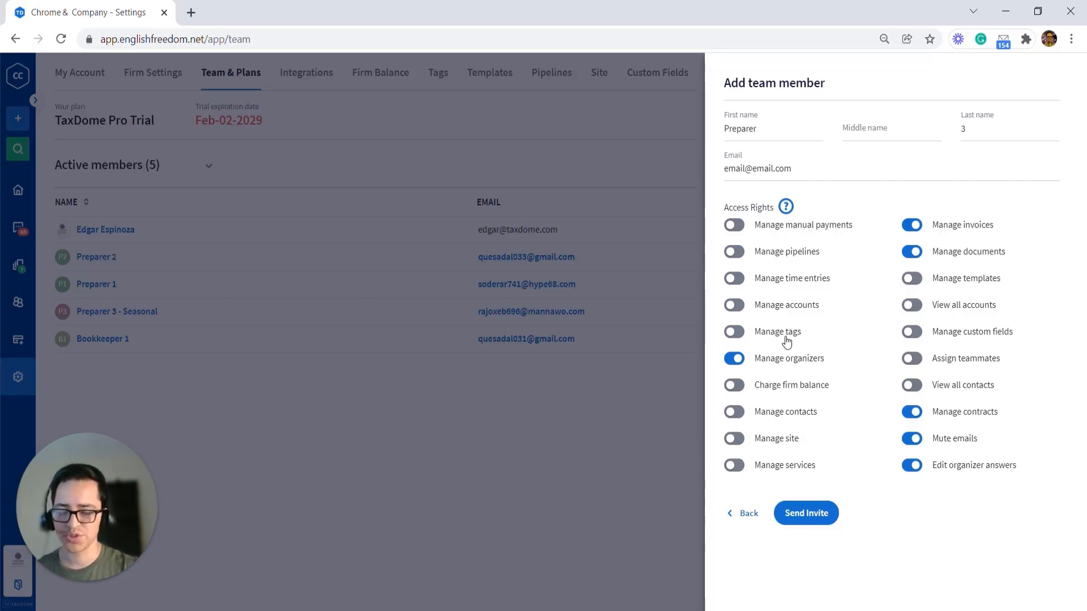
pyautogui.click(955, 362)
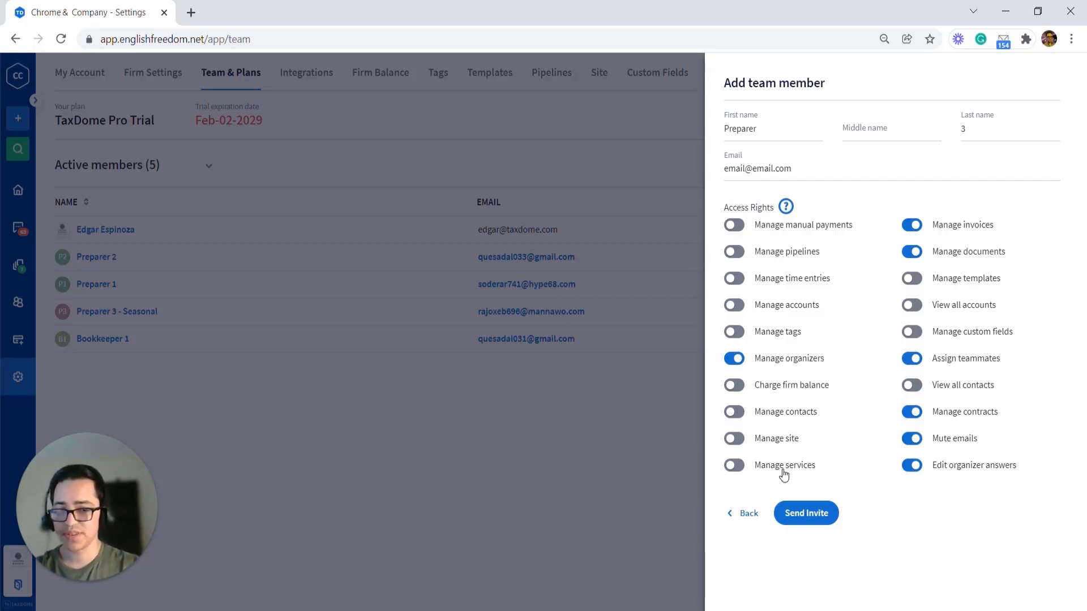
pyautogui.click(808, 516)
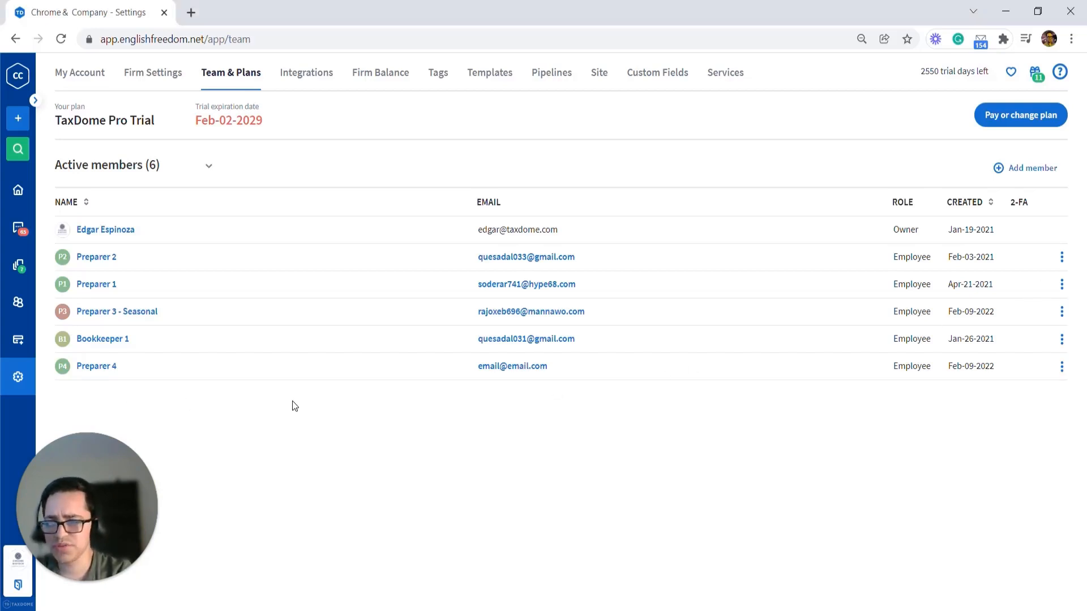
# Step: Open Preparer 2's member details to review their access rights
pyautogui.click(1061, 257)
pyautogui.click(1032, 291)
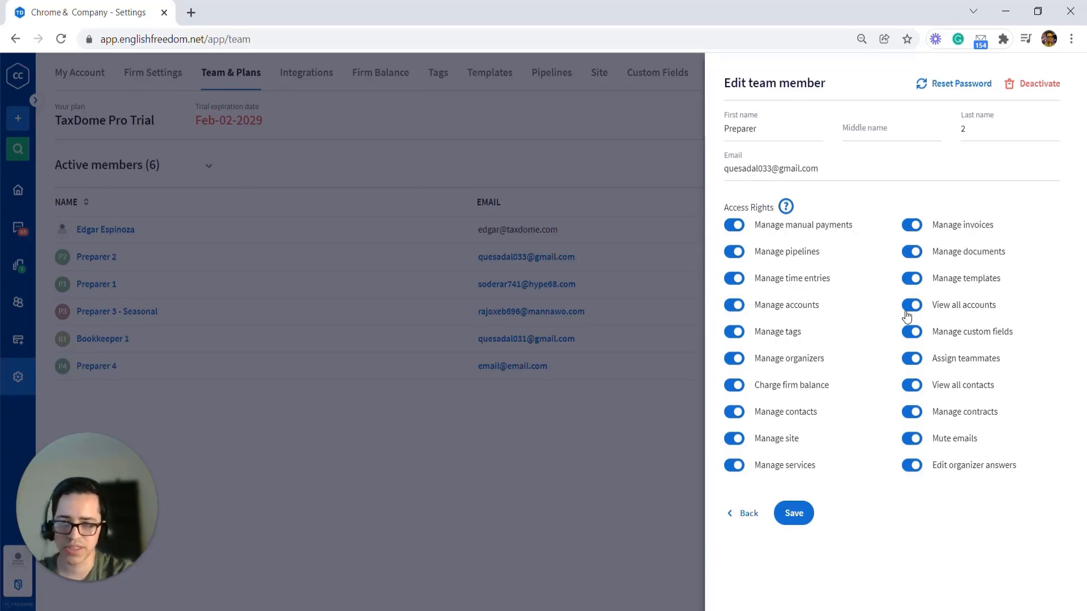
pyautogui.click(18, 303)
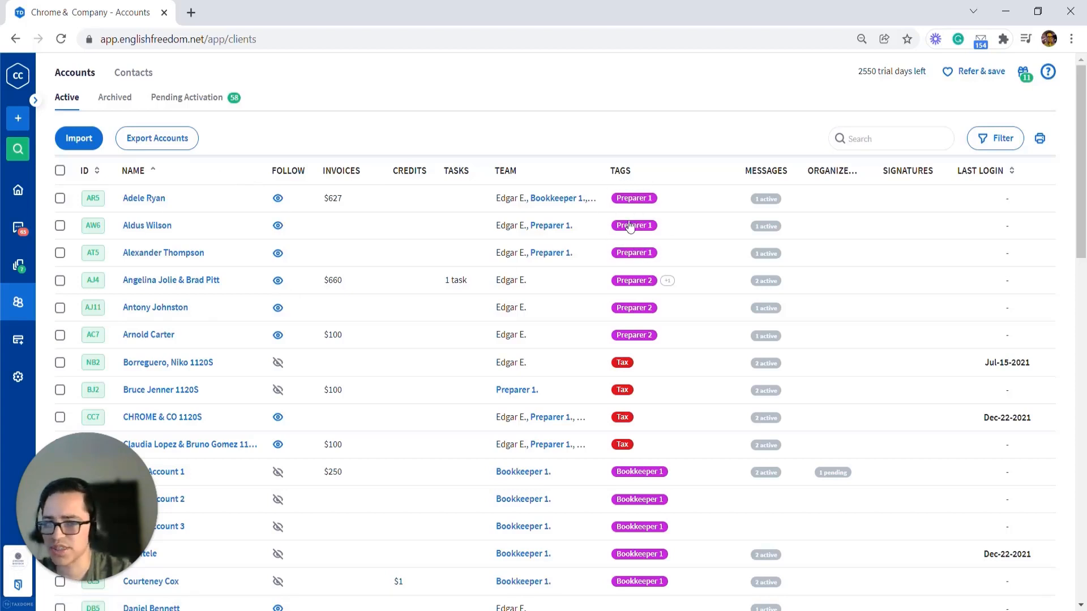
pyautogui.click(60, 198)
pyautogui.click(60, 225)
pyautogui.click(60, 253)
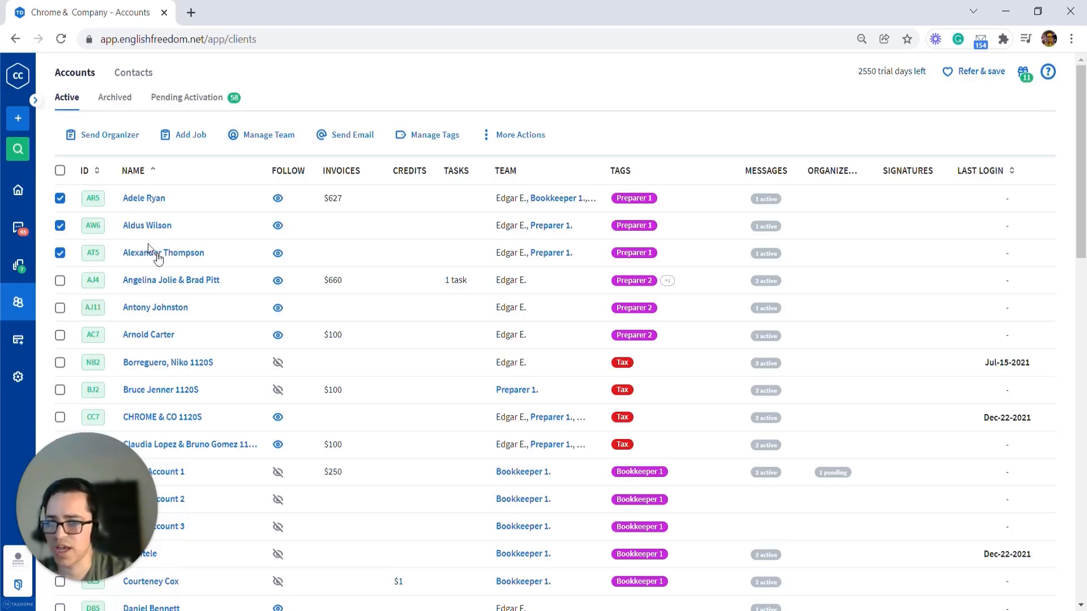
pyautogui.click(262, 146)
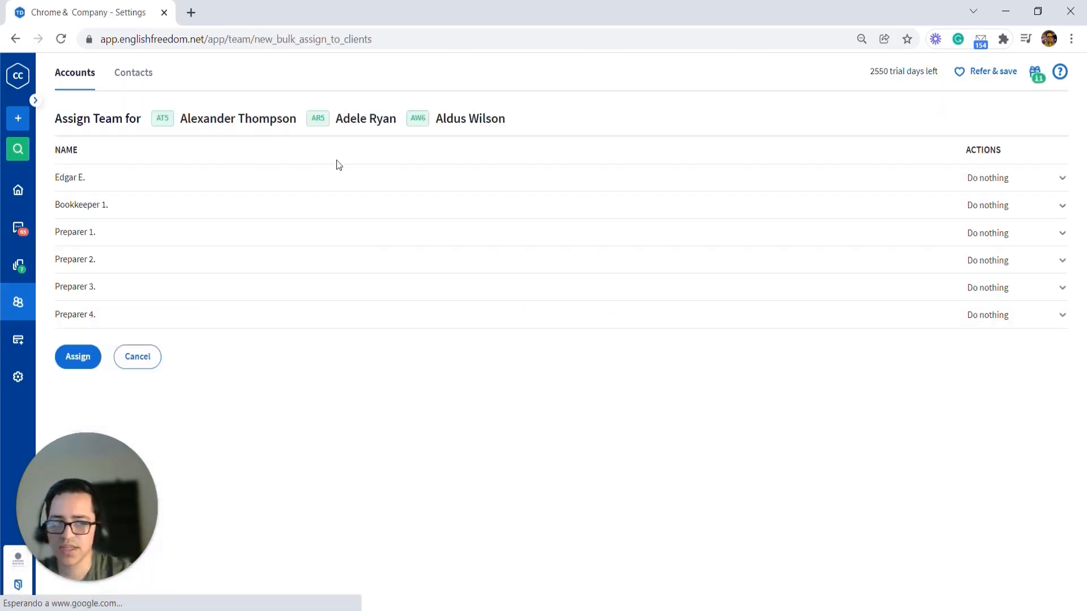
pyautogui.click(1013, 180)
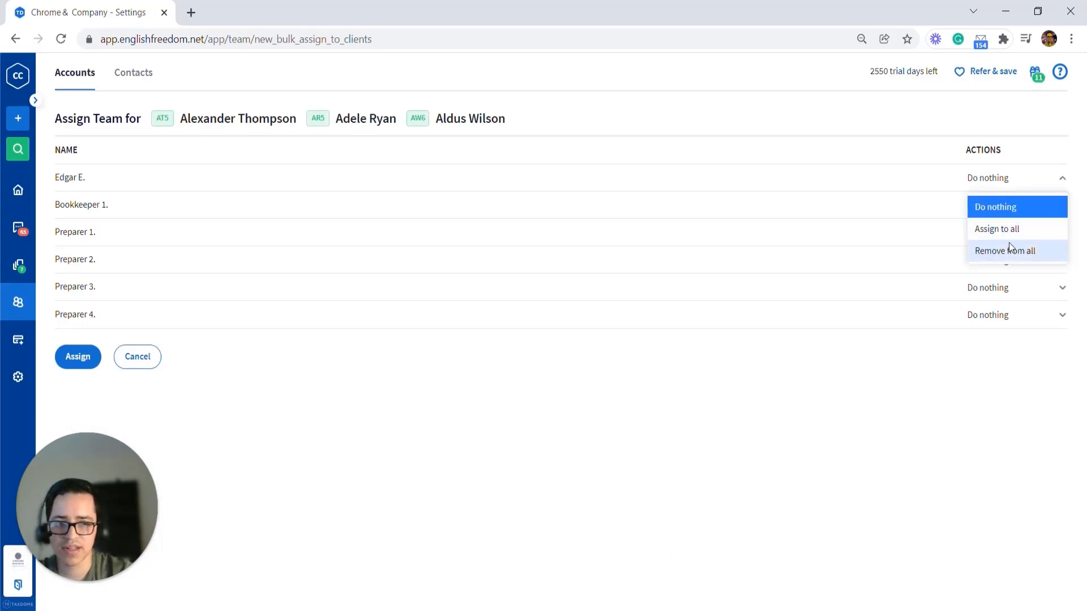
pyautogui.click(1009, 244)
pyautogui.click(1003, 207)
pyautogui.click(1011, 277)
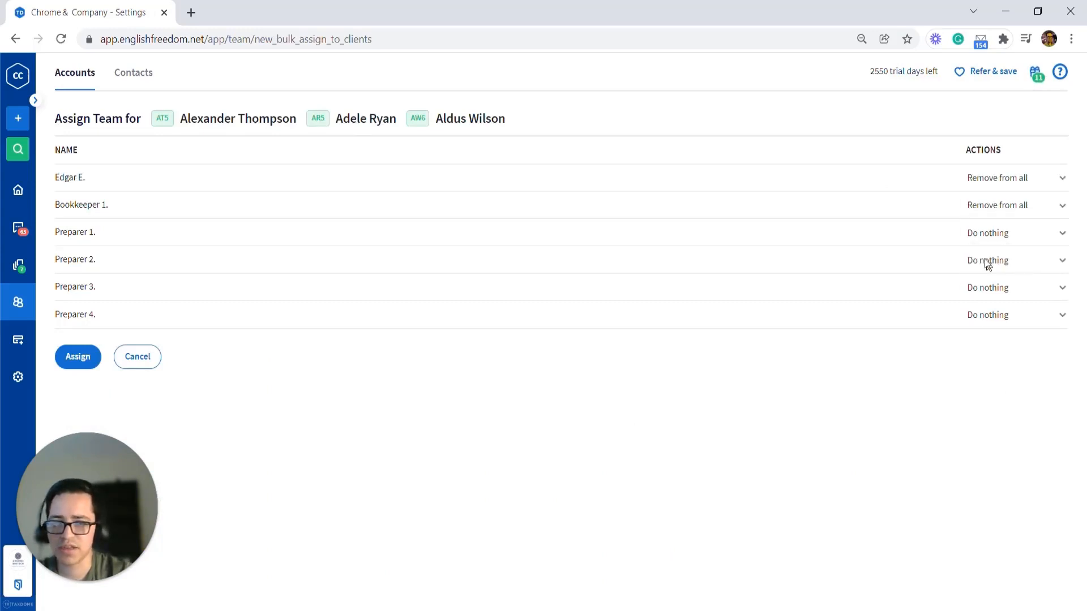
pyautogui.click(996, 235)
pyautogui.click(1005, 281)
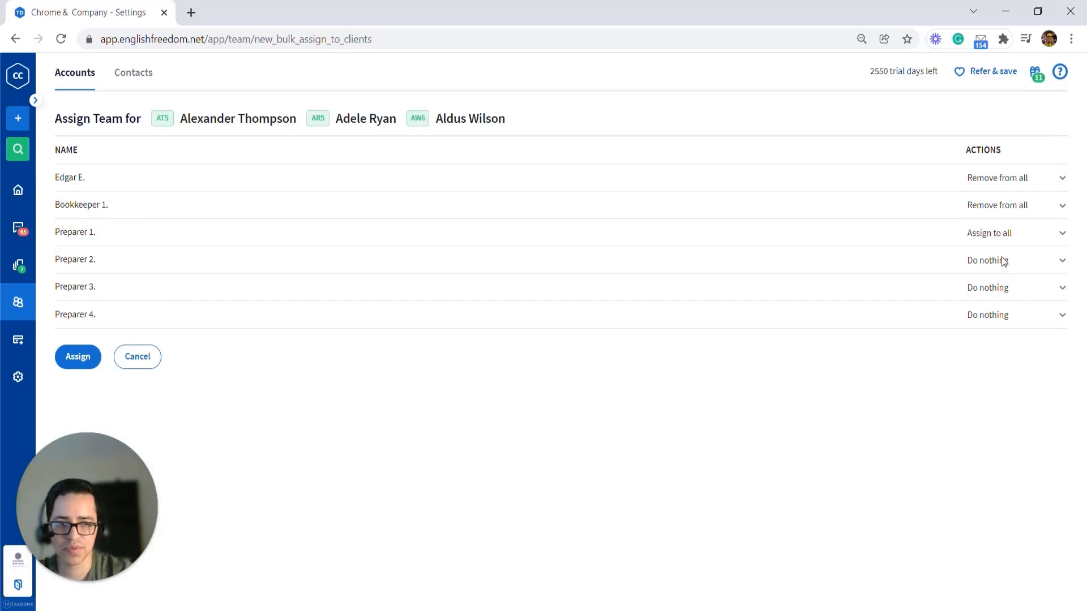
# Step: Set Preparer 2., Preparer 3. and Preparer 4. to Remove from all and apply the team assignment
pyautogui.click(1002, 260)
pyautogui.click(1000, 309)
pyautogui.click(1002, 263)
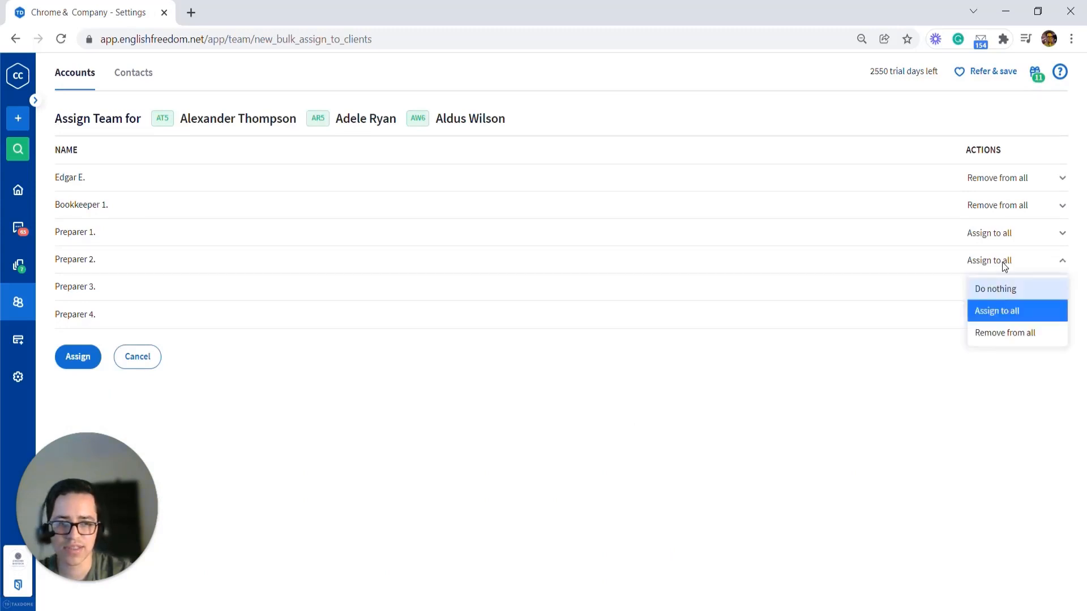
pyautogui.click(1005, 333)
pyautogui.click(1003, 287)
pyautogui.click(1006, 355)
pyautogui.click(1003, 314)
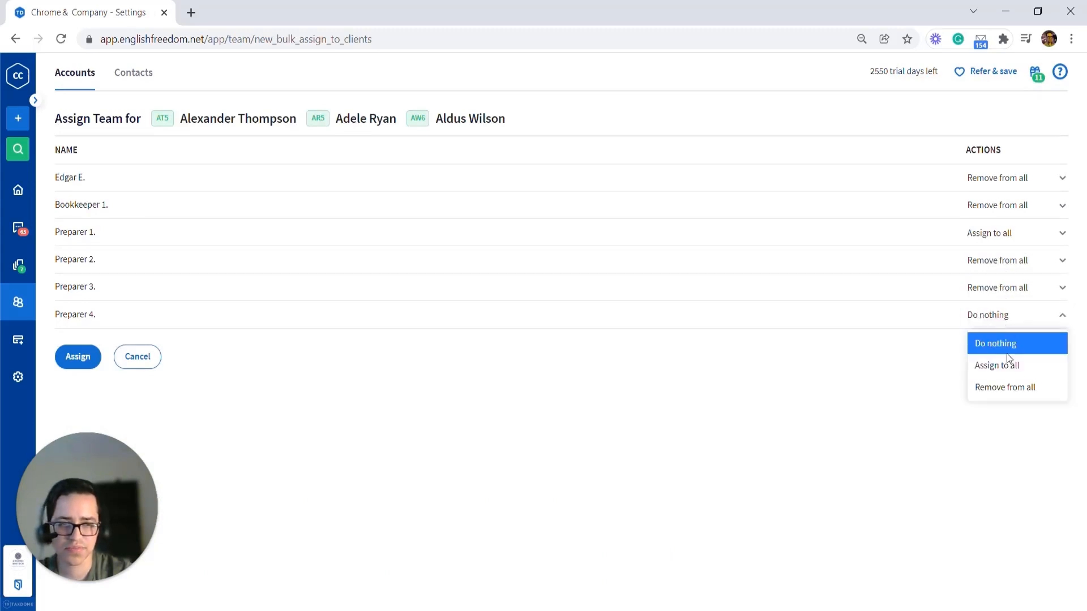
pyautogui.click(1006, 382)
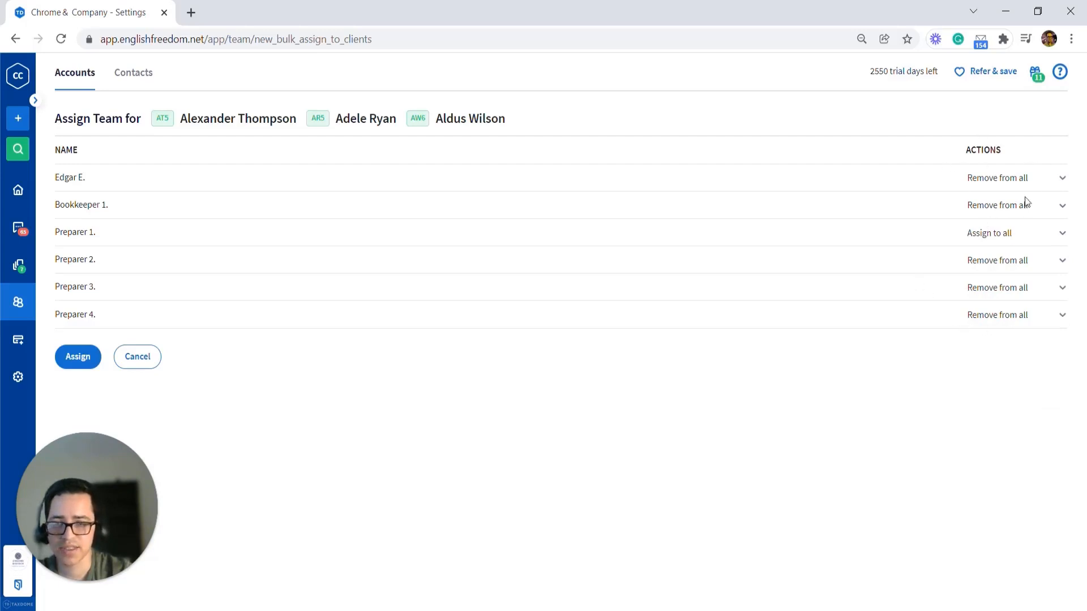
pyautogui.click(82, 363)
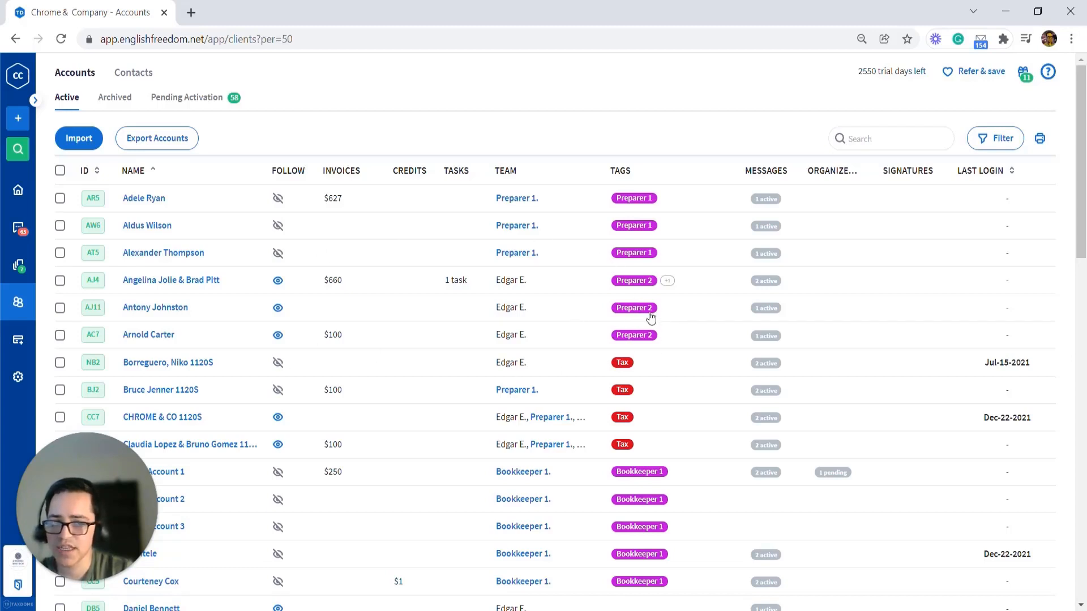
# Step: Filter the accounts list by the Preparer 2 tag
pyautogui.click(633, 308)
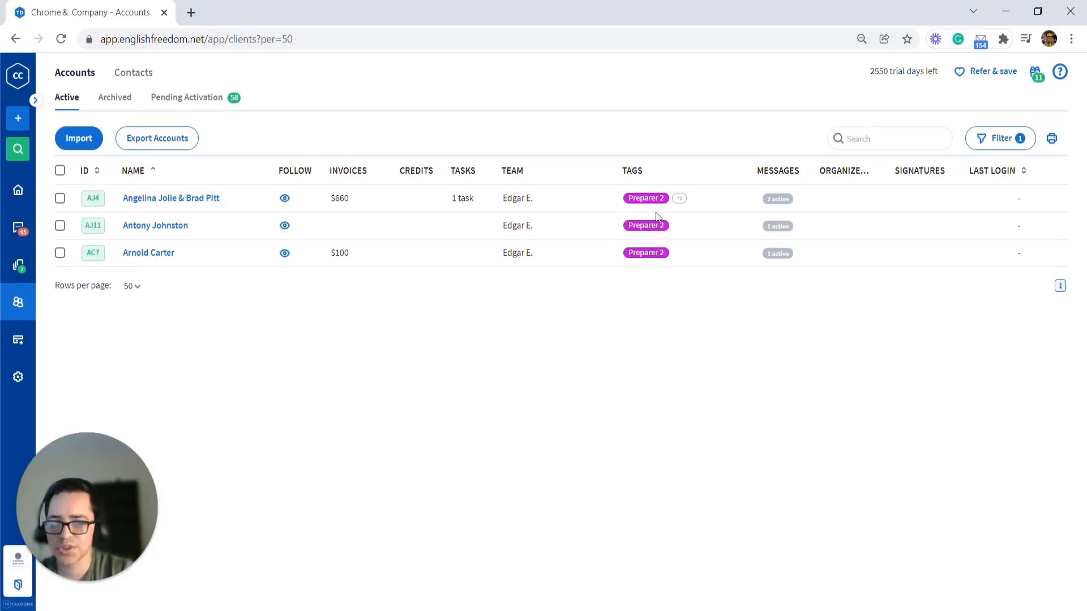
pyautogui.moveTo(534, 199); pyautogui.dragTo(502, 199)
pyautogui.click(515, 247)
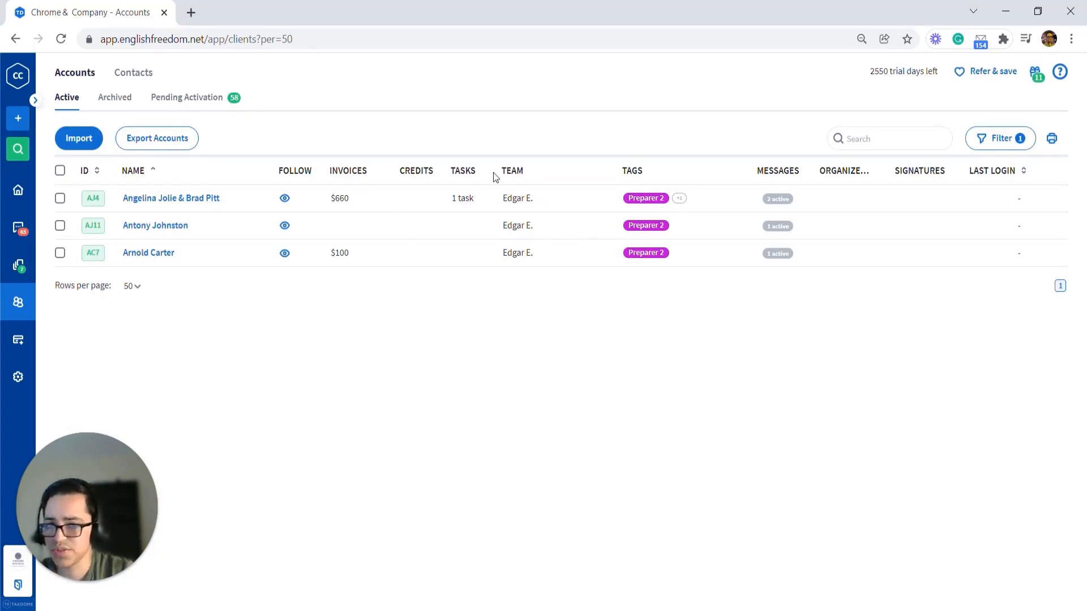
pyautogui.click(60, 170)
pyautogui.click(270, 135)
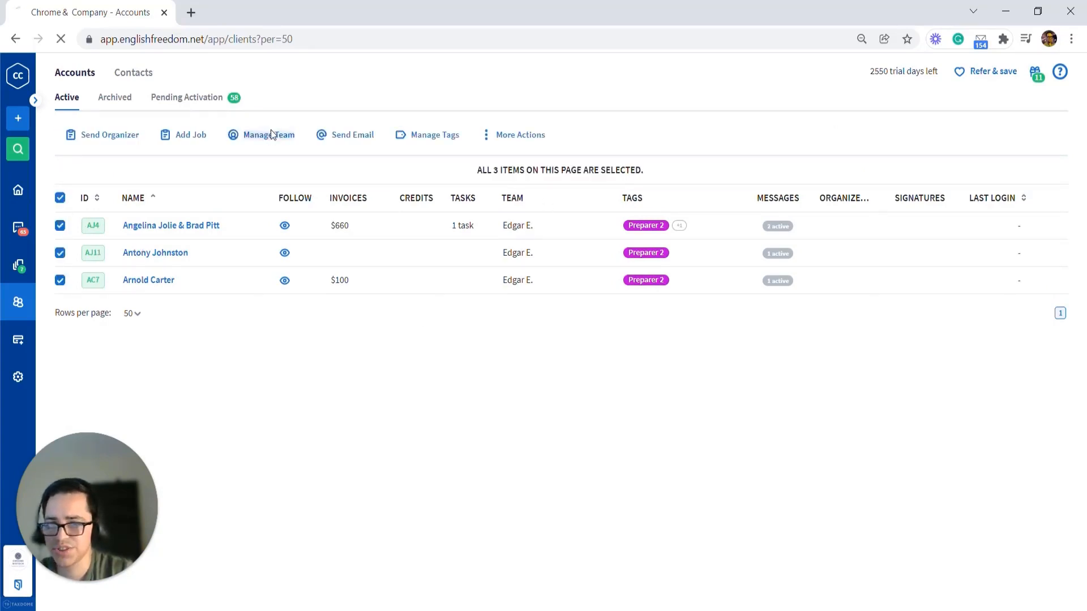
pyautogui.click(992, 178)
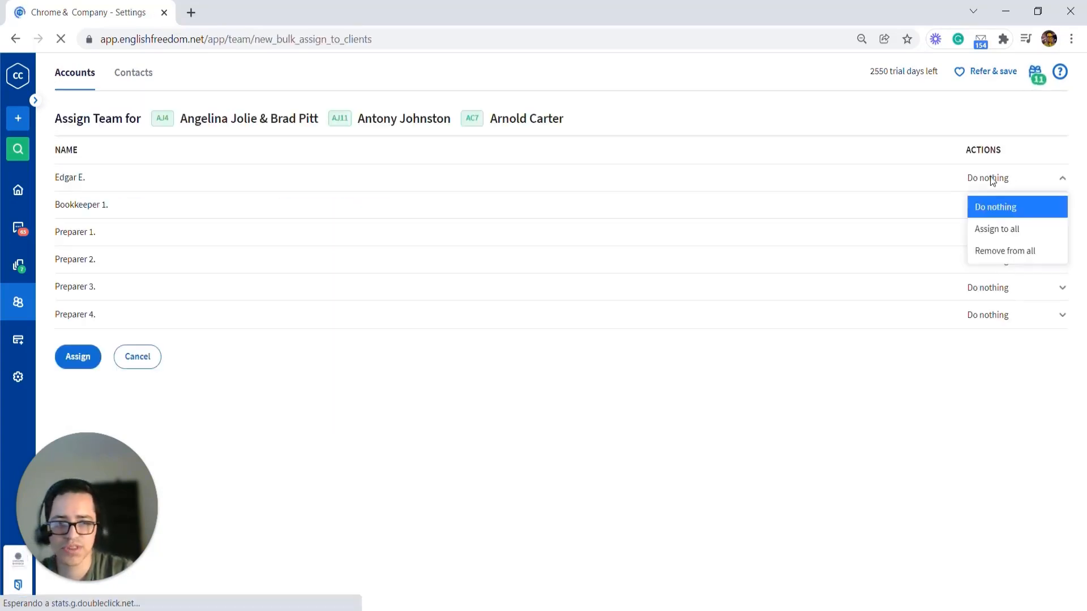
pyautogui.click(1006, 250)
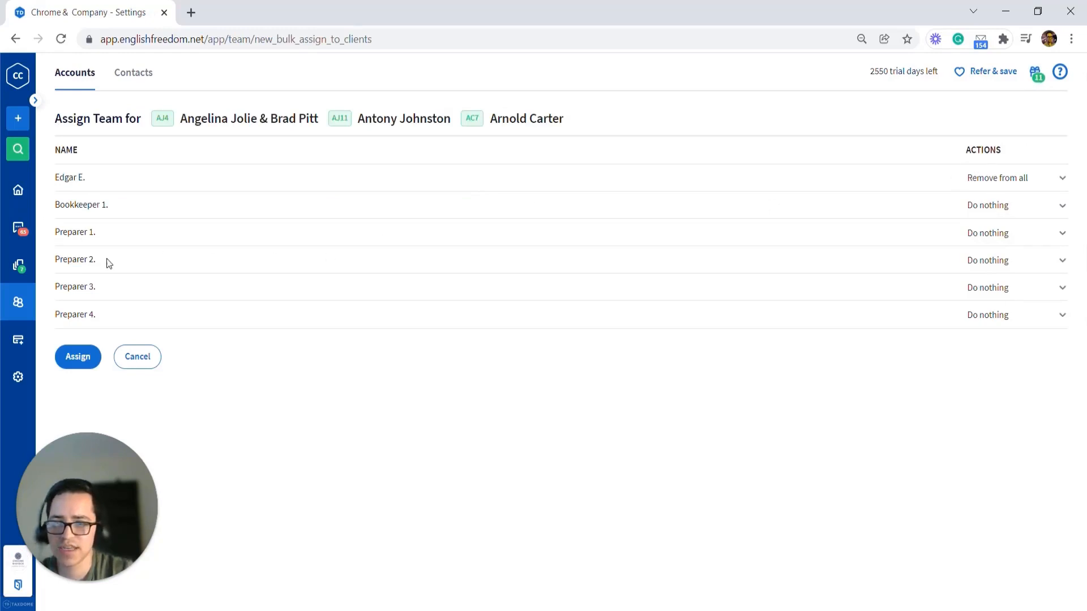
pyautogui.click(1050, 259)
pyautogui.click(1026, 307)
pyautogui.click(77, 357)
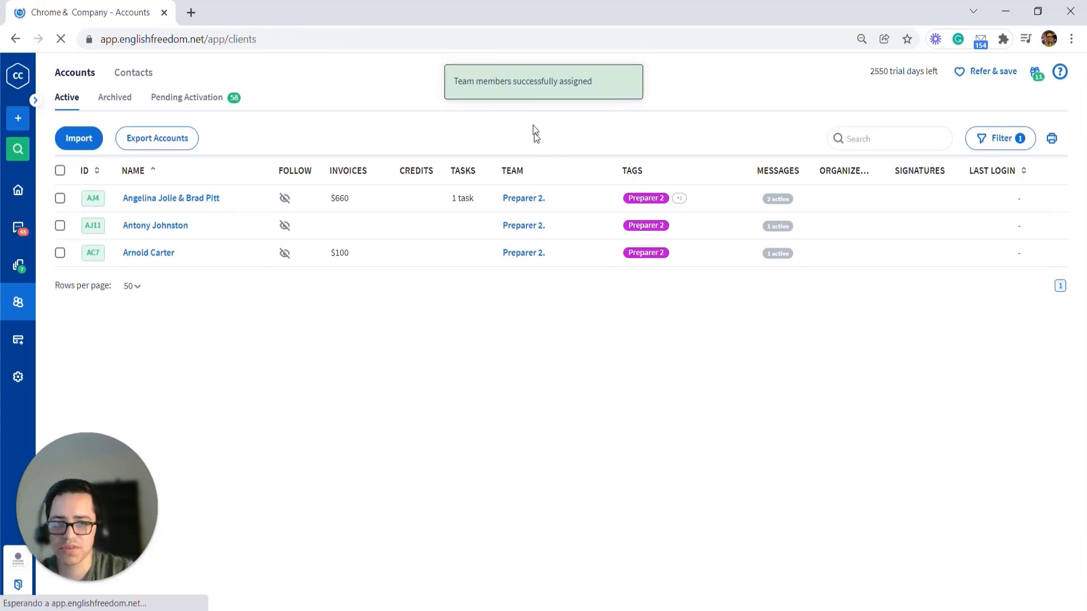
pyautogui.moveTo(573, 266); pyautogui.dragTo(503, 198)
pyautogui.click(561, 306)
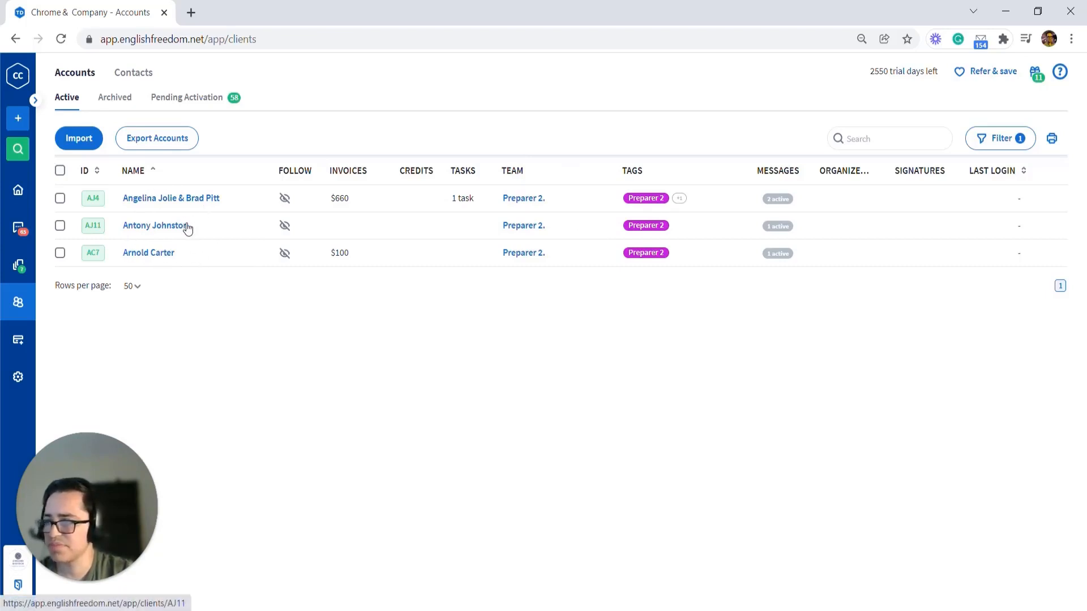
pyautogui.click(60, 198)
pyautogui.click(60, 225)
pyautogui.click(60, 253)
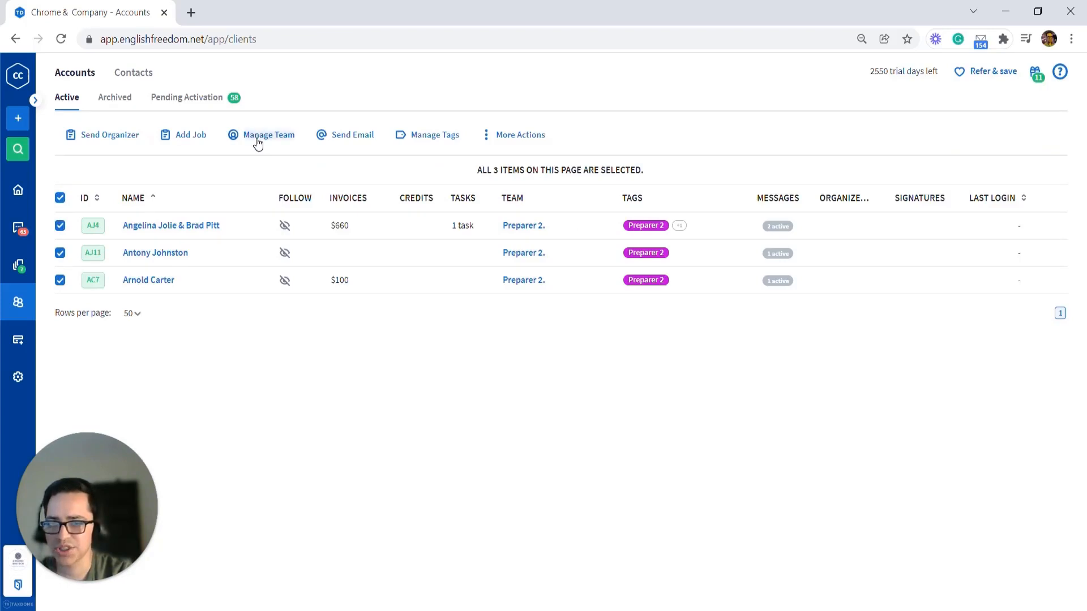
pyautogui.click(258, 137)
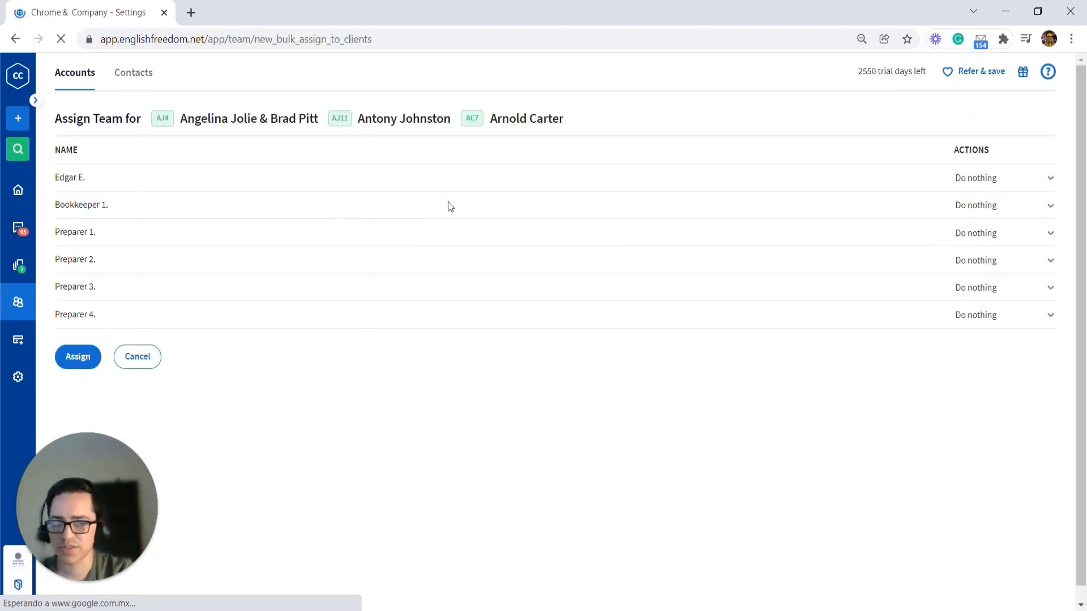
pyautogui.click(992, 178)
pyautogui.click(1014, 248)
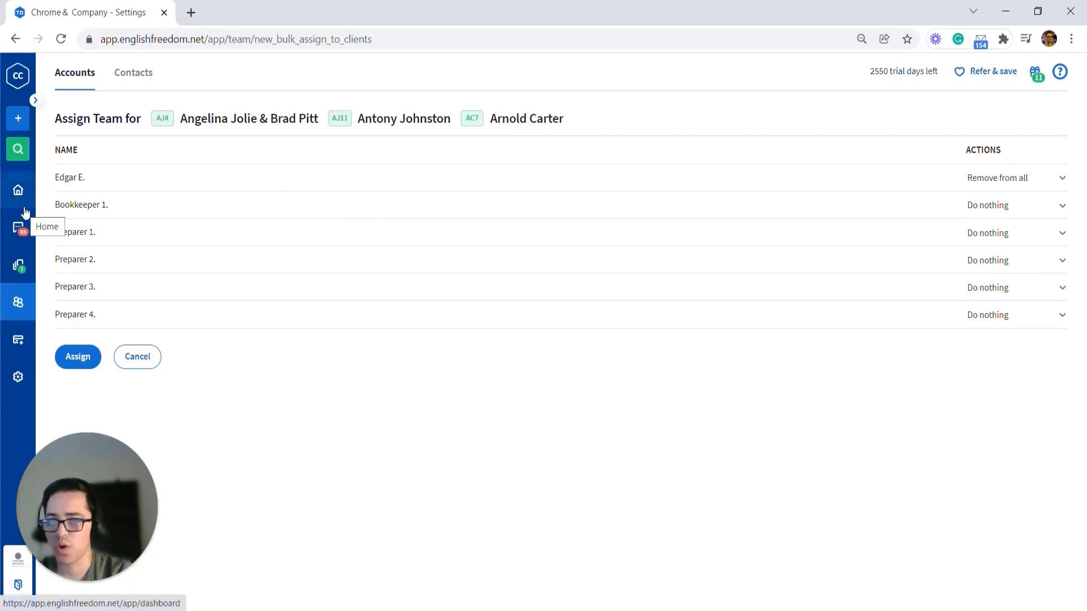
# Step: Set Bookkeeper 1. to Remove from all and Preparer 1. to Assign to all, then return to the accounts list
pyautogui.click(1005, 205)
pyautogui.click(1008, 279)
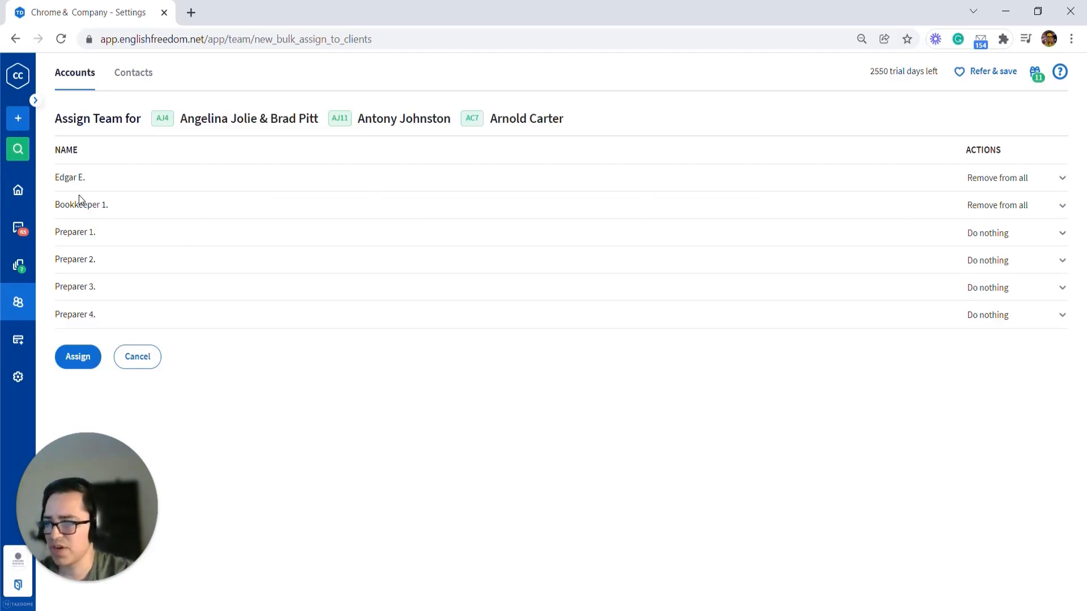
pyautogui.click(1008, 234)
pyautogui.click(1013, 280)
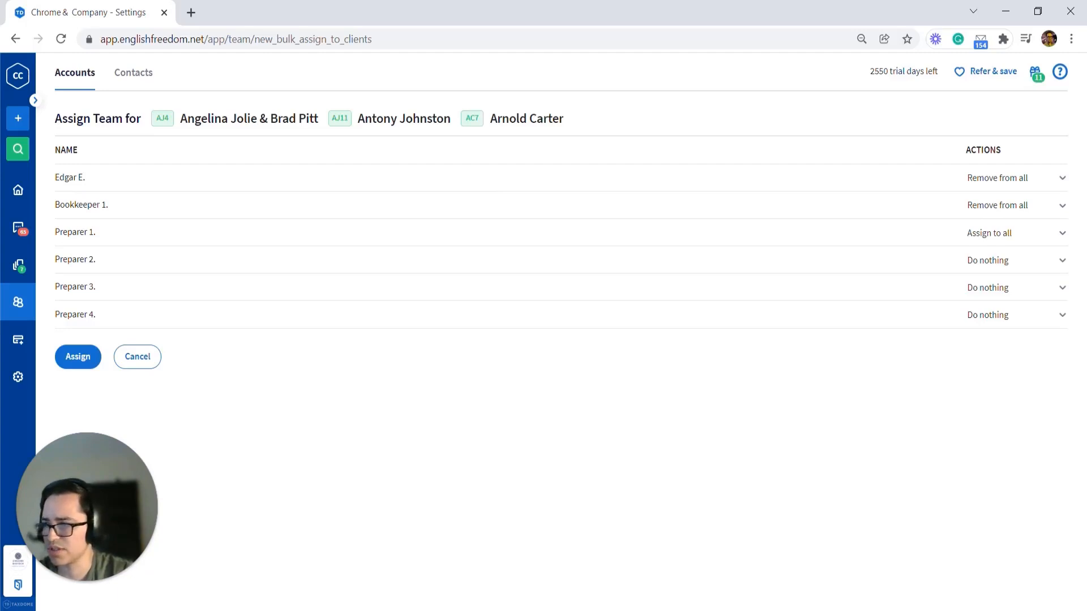
pyautogui.click(20, 301)
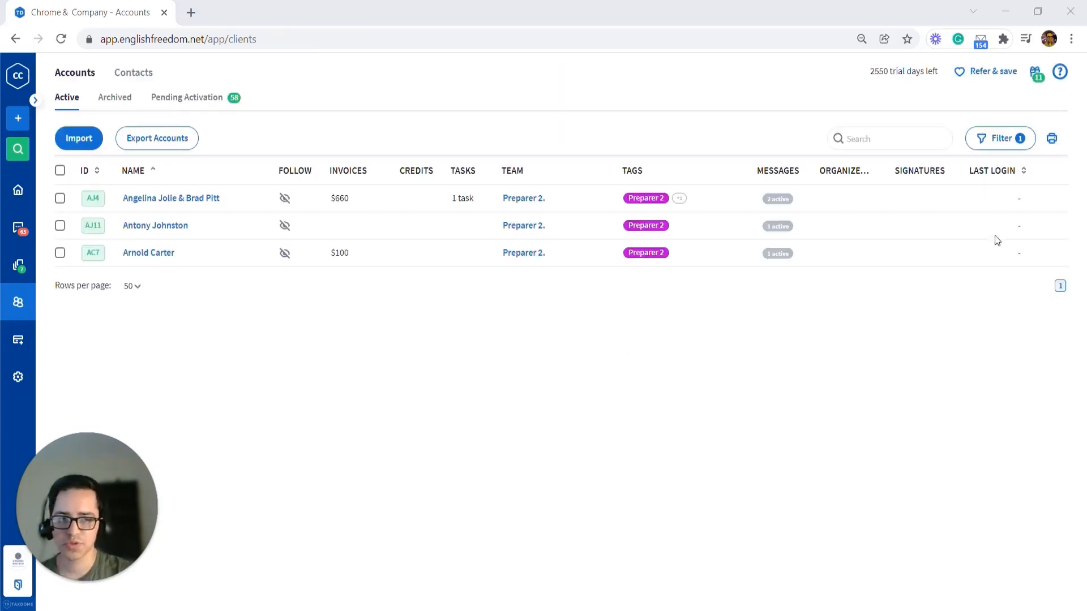
# Step: Clear the tag filter from the accounts list
pyautogui.click(1010, 141)
pyautogui.click(1024, 575)
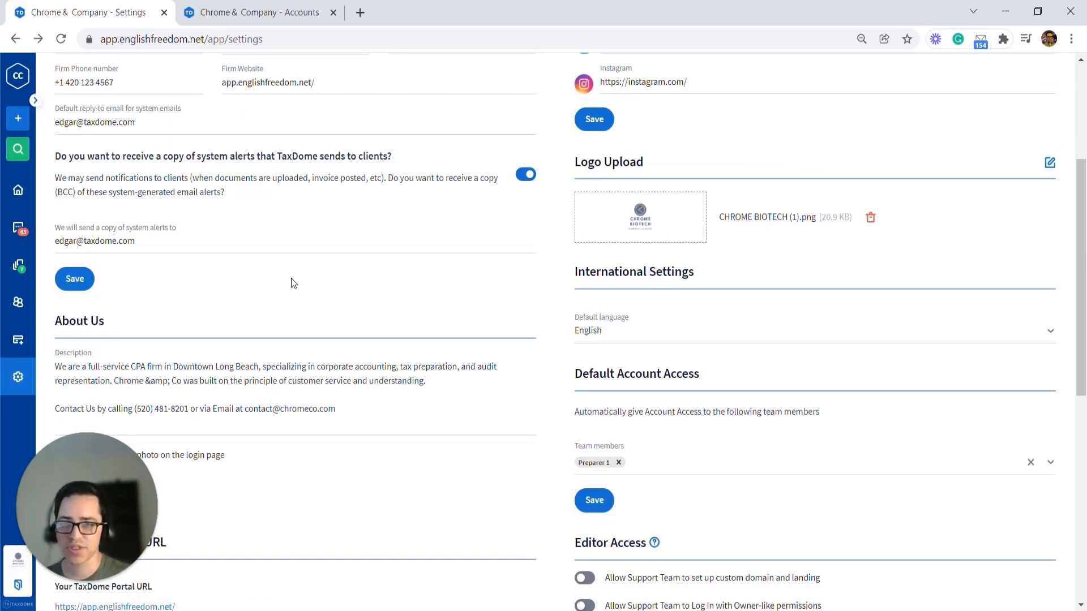
pyautogui.click(247, 7)
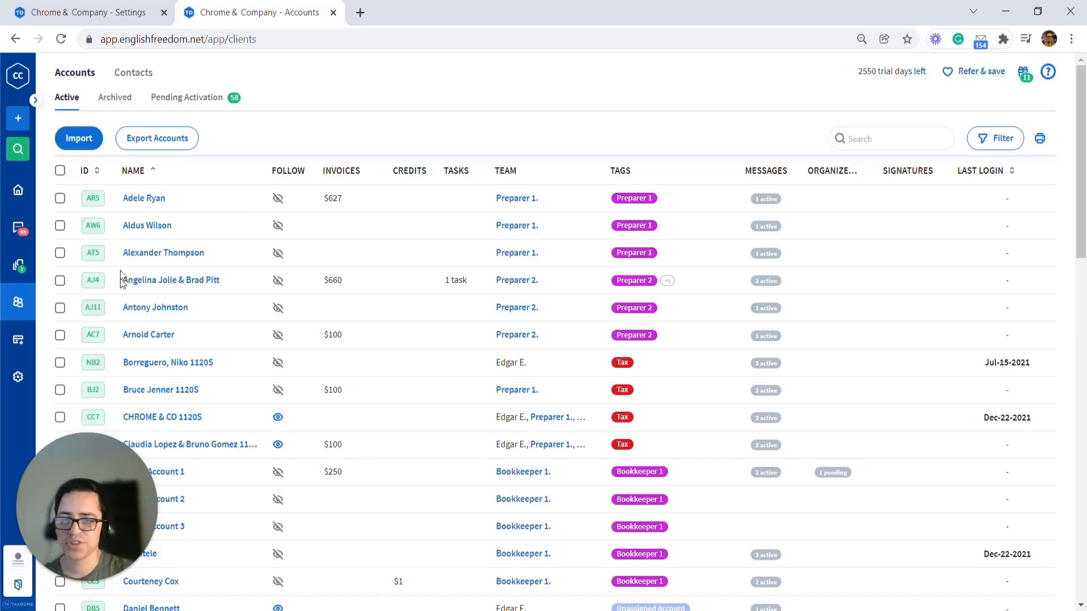
# Step: Select the first three accounts in the list
pyautogui.click(61, 419)
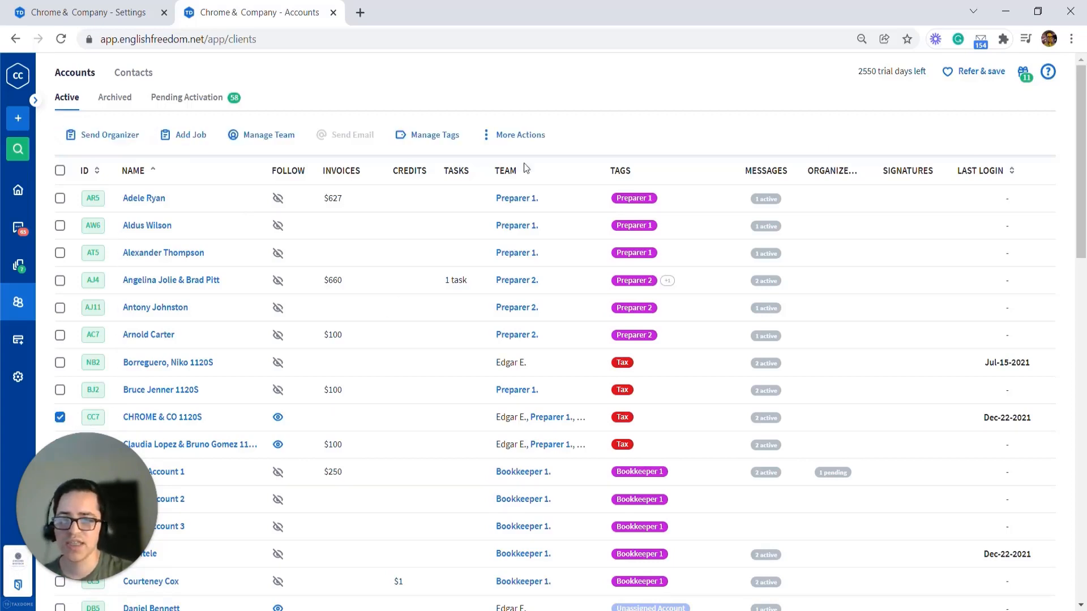
pyautogui.click(518, 136)
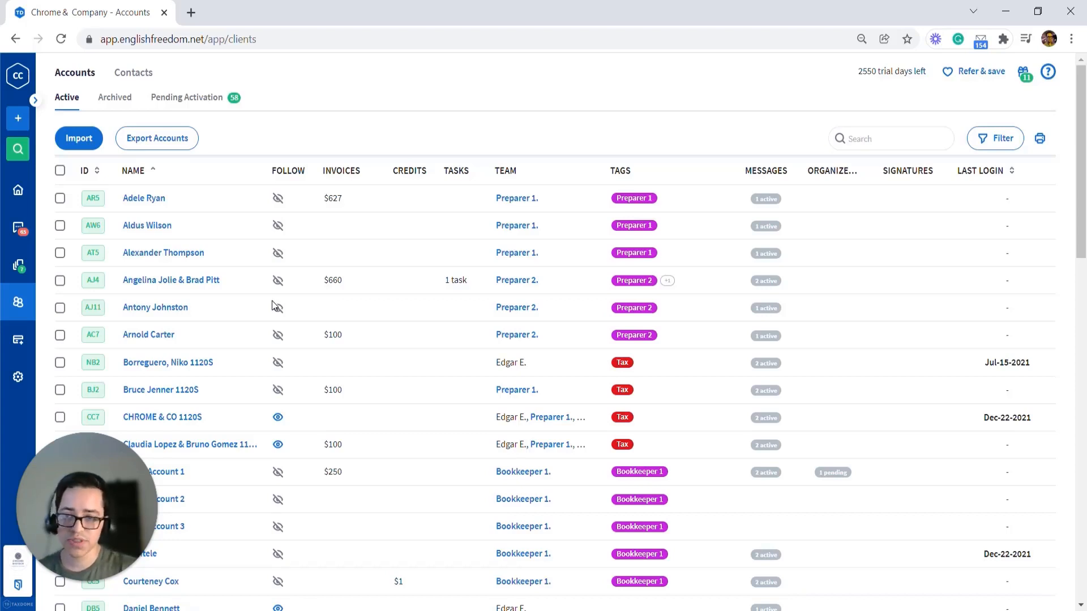
pyautogui.click(60, 198)
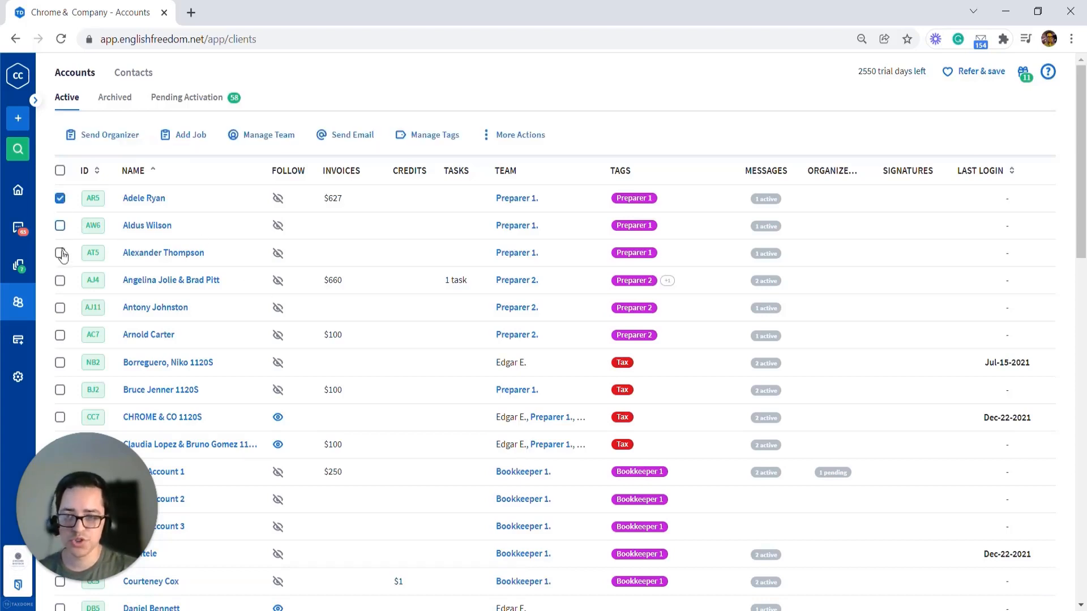
pyautogui.click(60, 226)
pyautogui.click(60, 253)
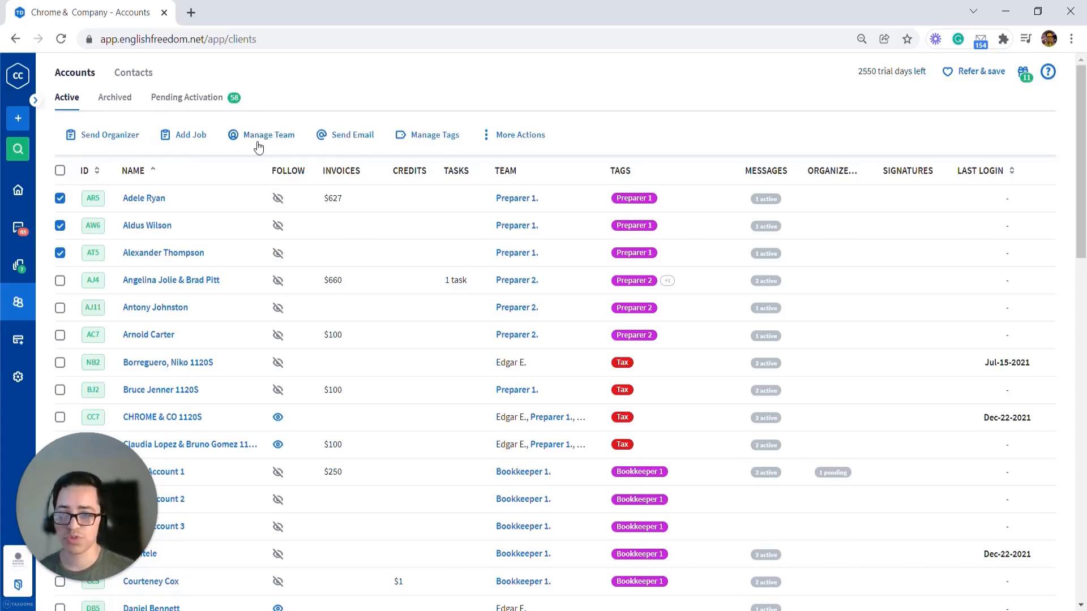
# Step: Open the 1040 - Individual Income Tax Return pipeline and inspect its Ready for Prep automation and stage settings
pyautogui.click(15, 267)
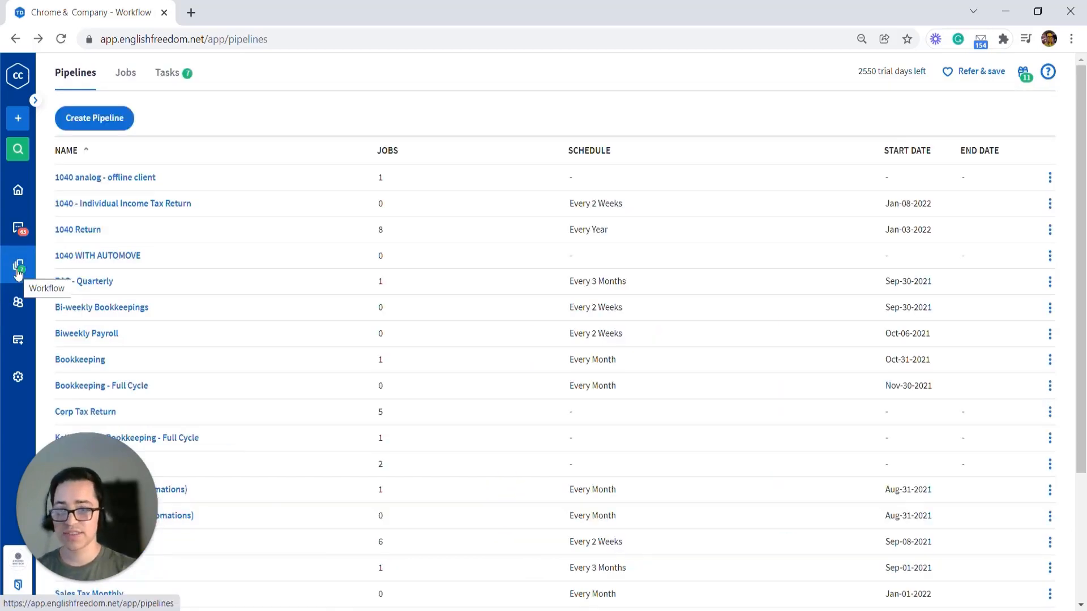
pyautogui.click(160, 204)
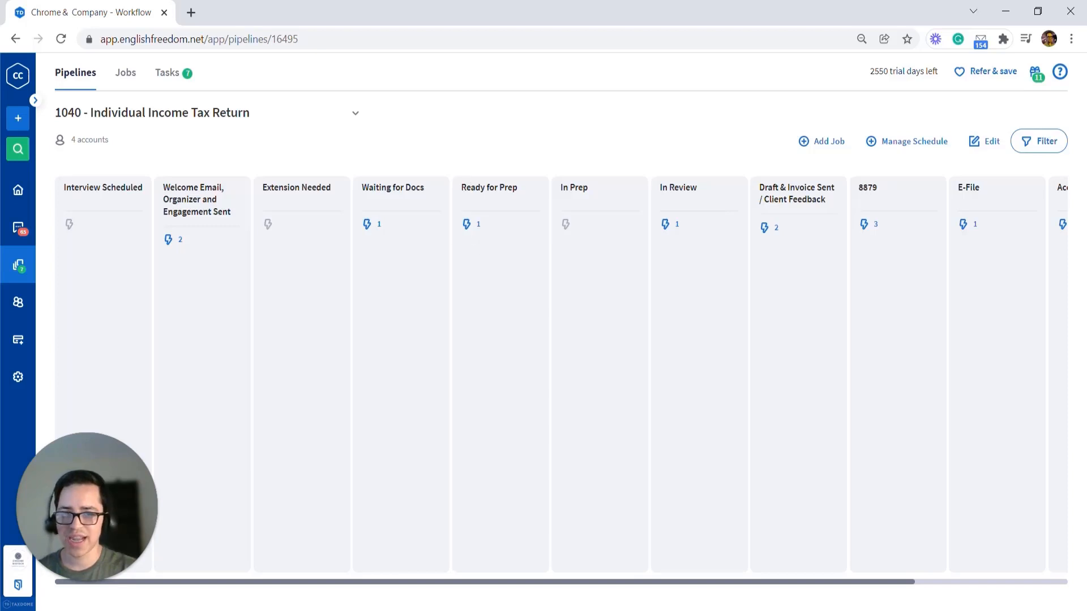
pyautogui.click(471, 223)
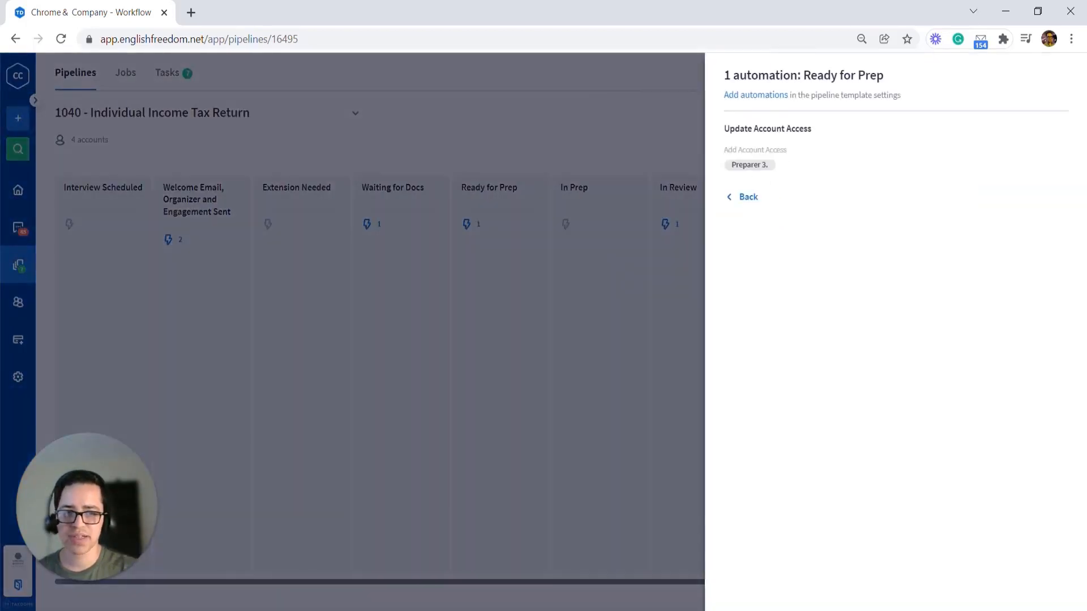
pyautogui.click(733, 198)
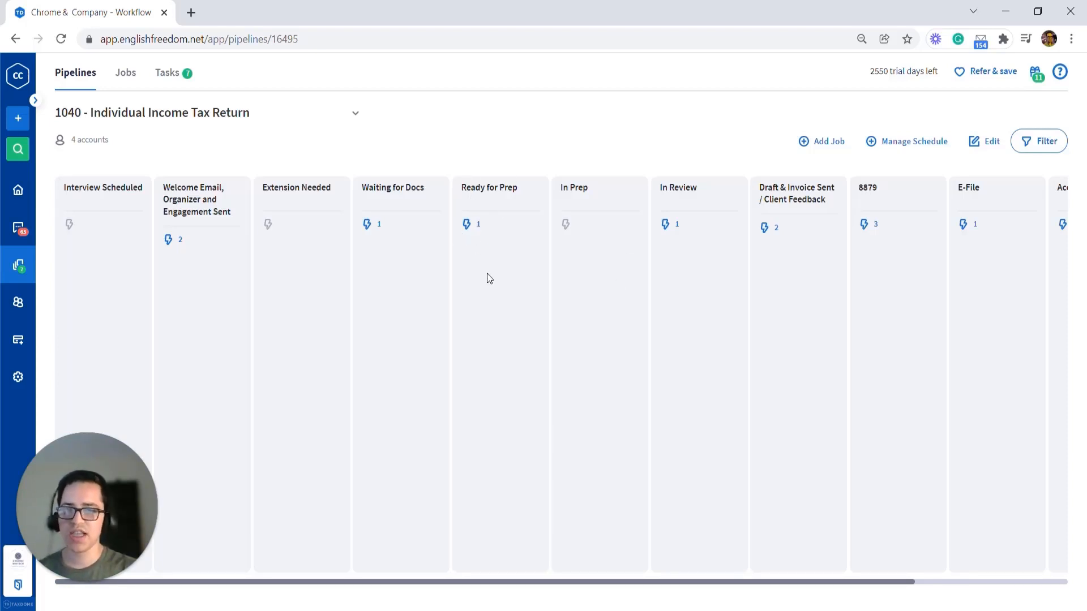
pyautogui.click(985, 145)
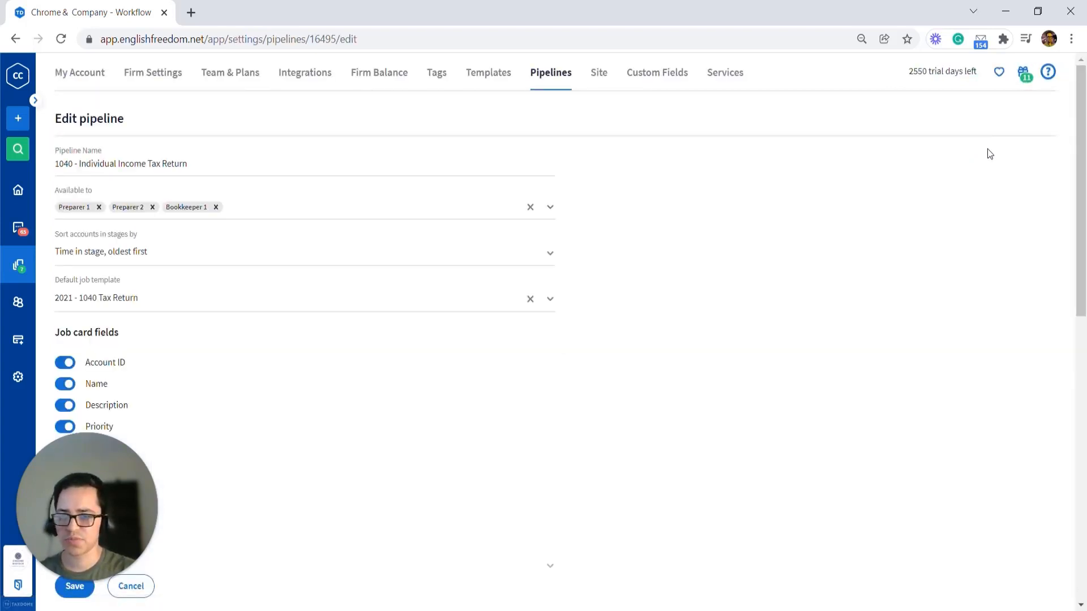
pyautogui.scroll(-6, 988, 152)
pyautogui.scroll(-3, 988, 152)
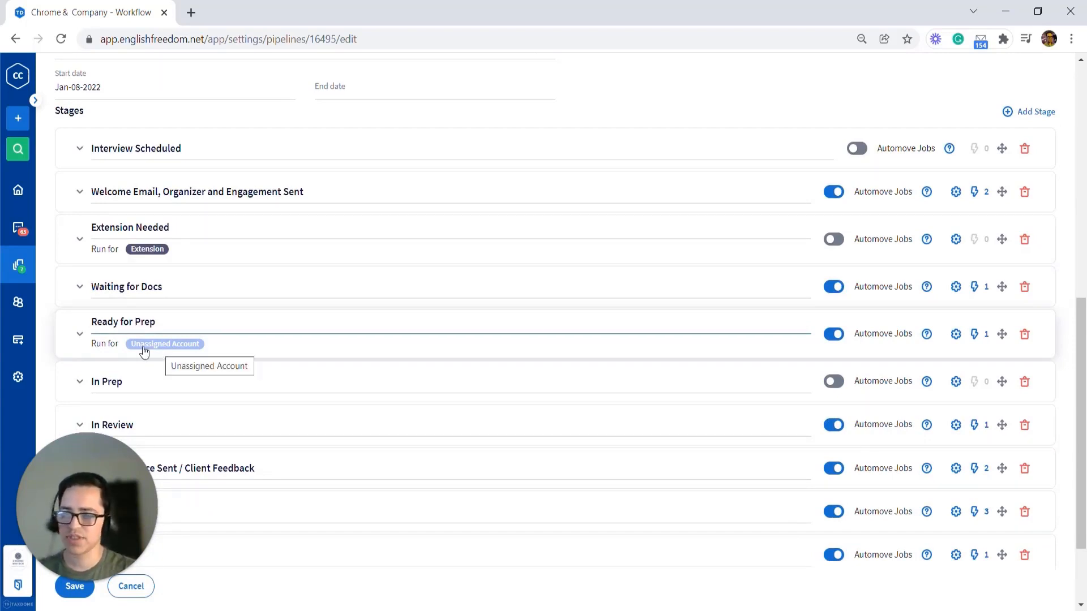
# Step: Open the accounts list in a new browser tab
pyautogui.middleClick(22, 304)
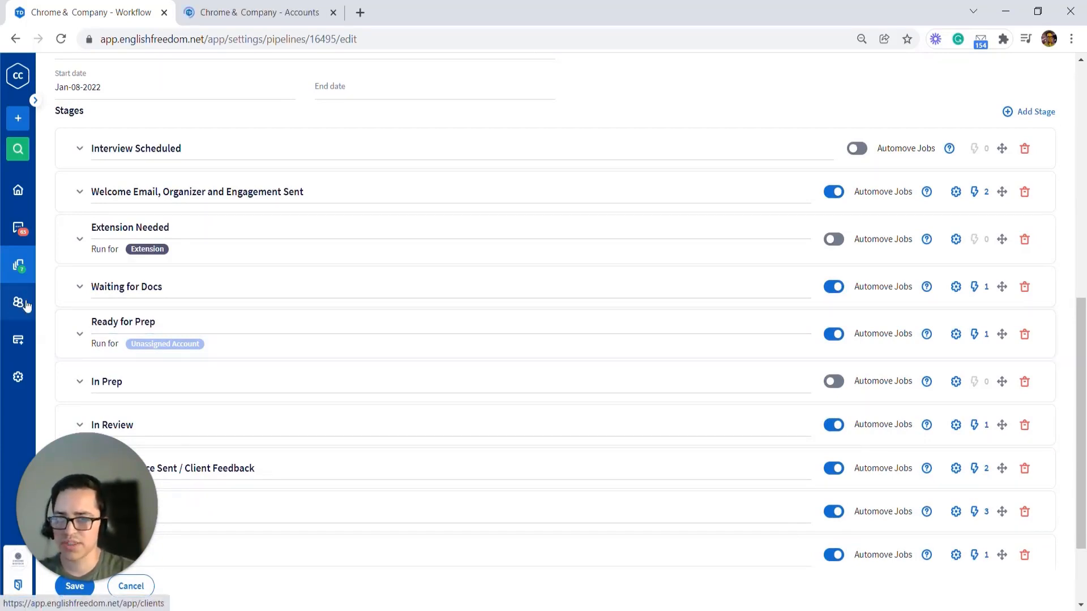
pyautogui.click(286, 8)
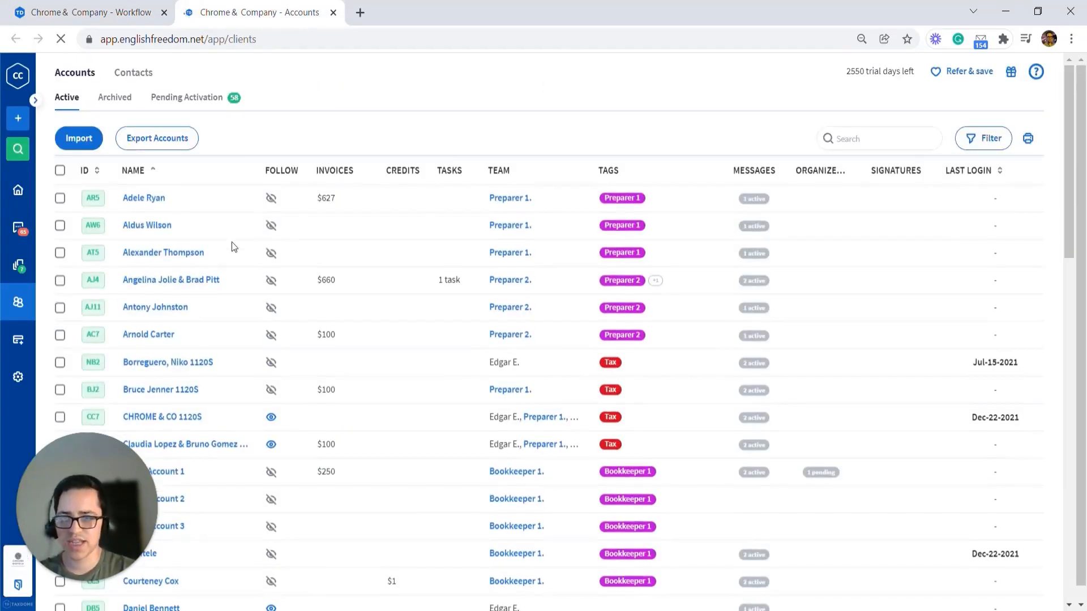
pyautogui.click(60, 198)
pyautogui.click(60, 225)
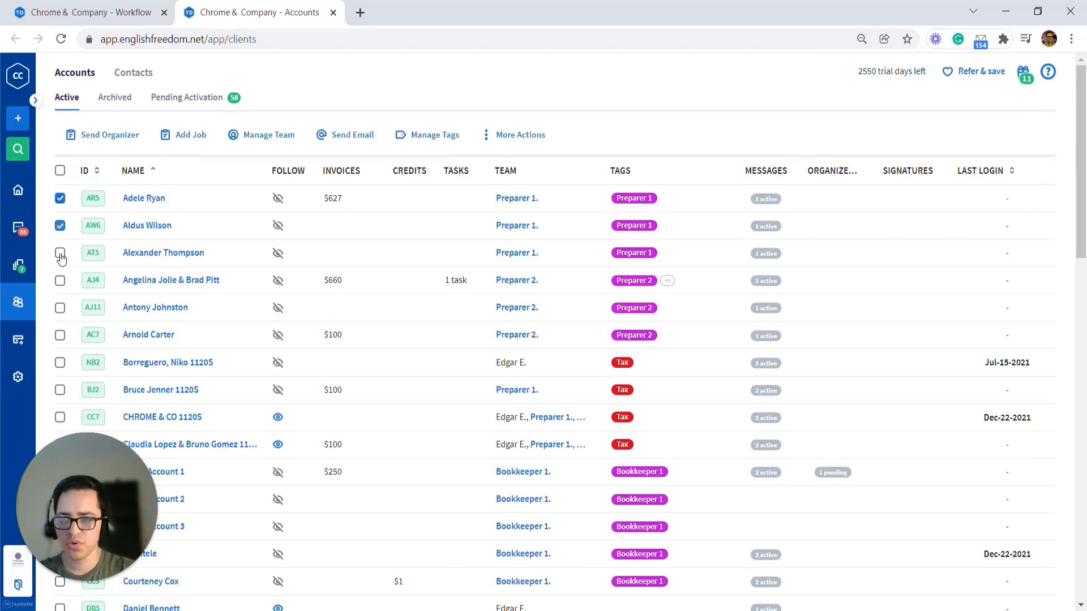
pyautogui.click(60, 253)
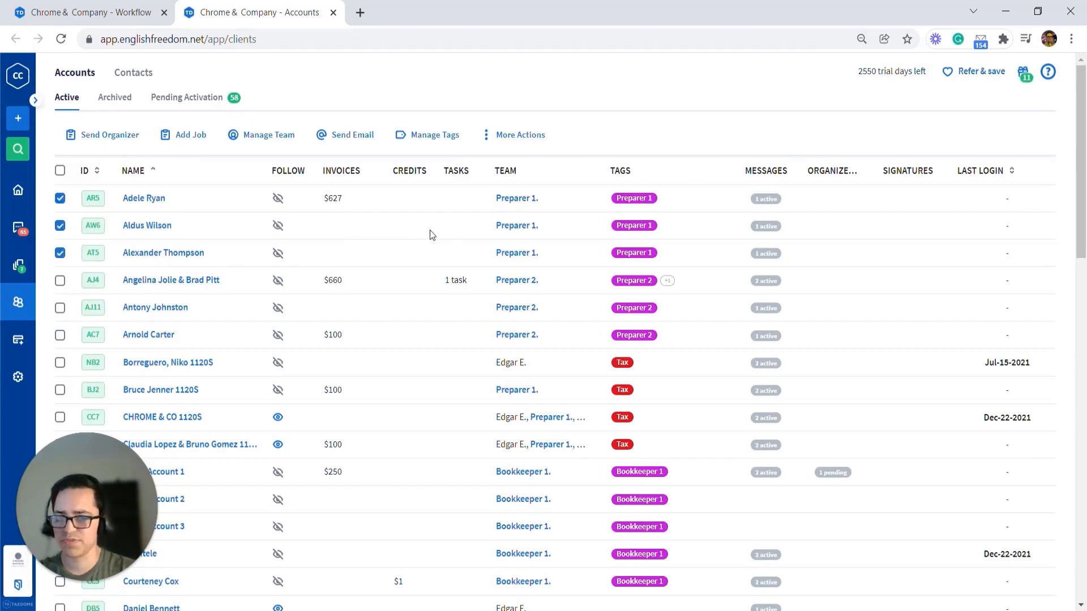
pyautogui.click(60, 171)
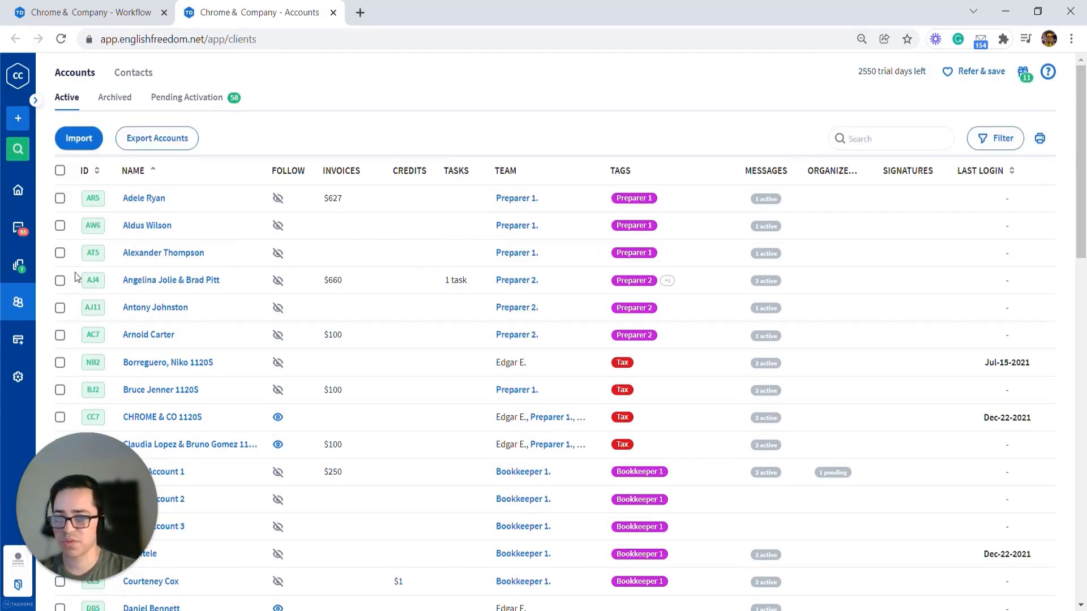
# Step: Select two untagged accounts further down the accounts list
pyautogui.scroll(-8, 76, 277)
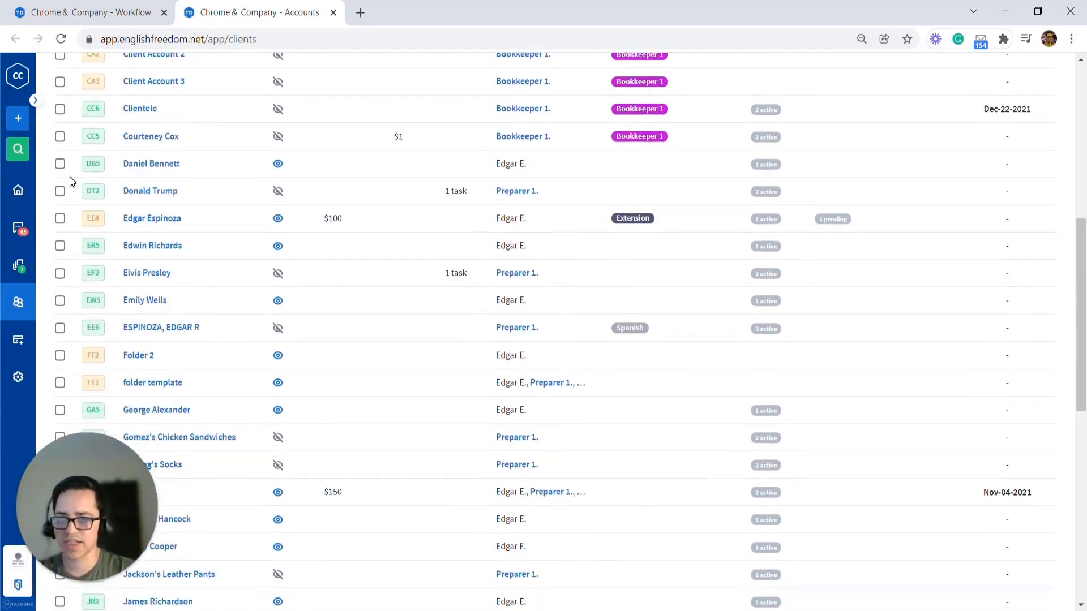
pyautogui.click(60, 164)
pyautogui.click(60, 191)
pyautogui.scroll(3, 90, 203)
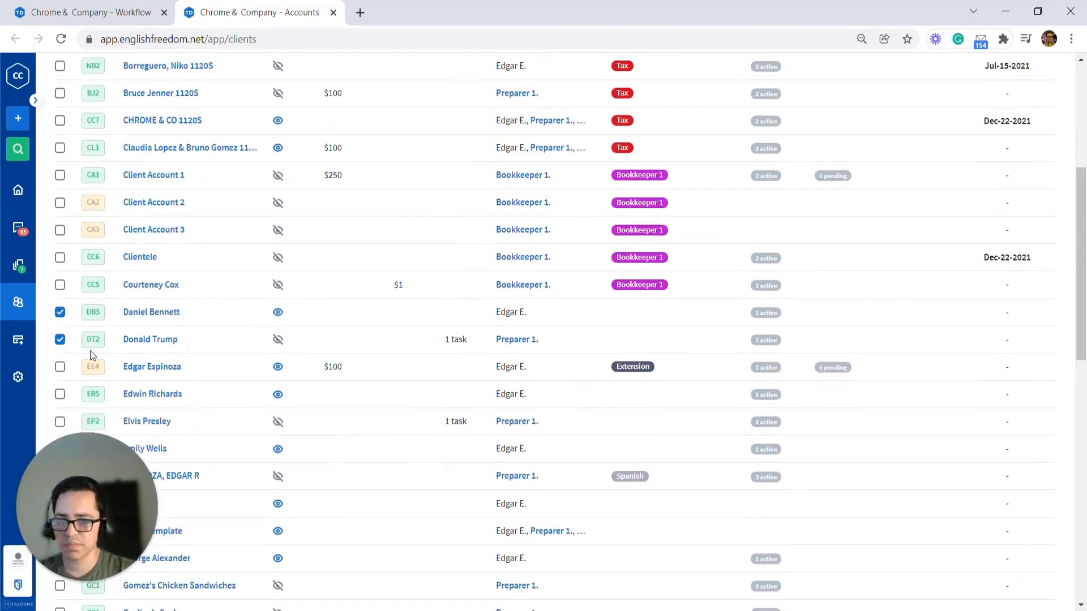
pyautogui.scroll(6, 225, 339)
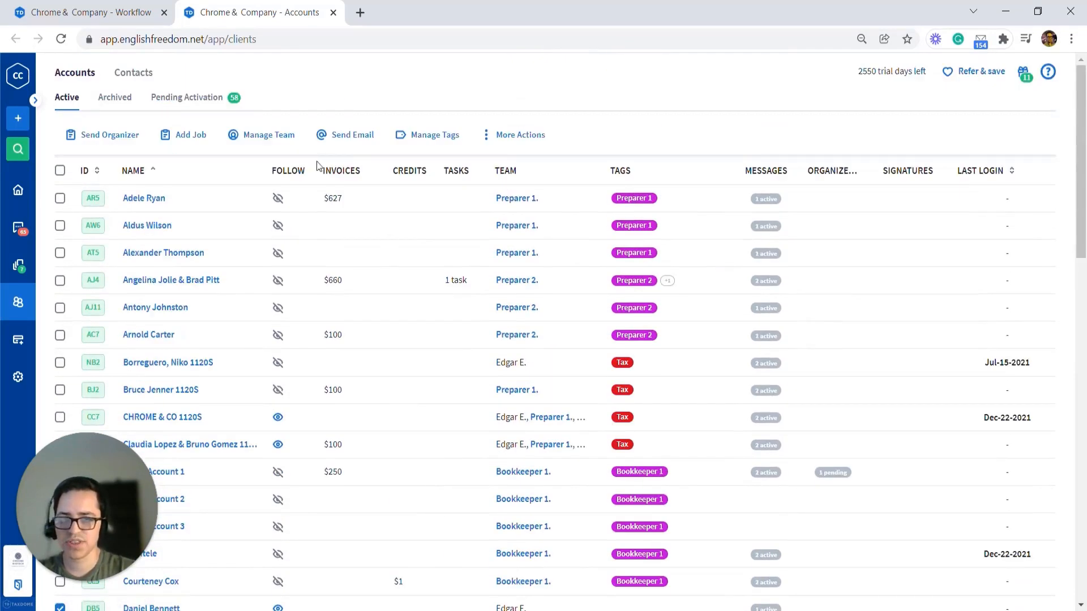
# Step: Assign the Unassigned Account tag to the two selected accounts
pyautogui.click(425, 134)
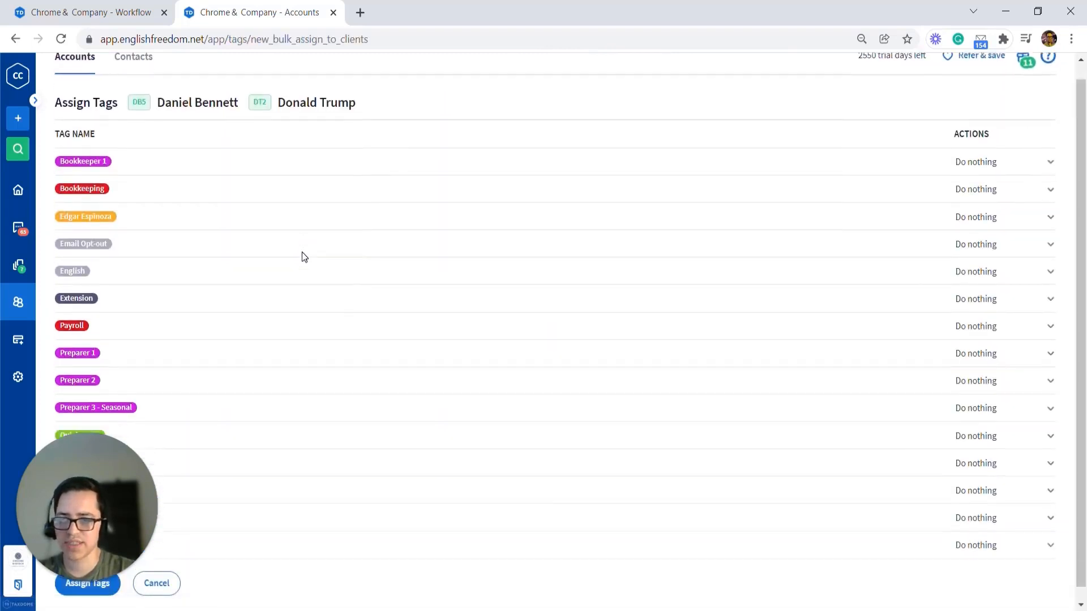
pyautogui.scroll(-1, 301, 252)
pyautogui.moveTo(141, 484); pyautogui.dragTo(119, 407)
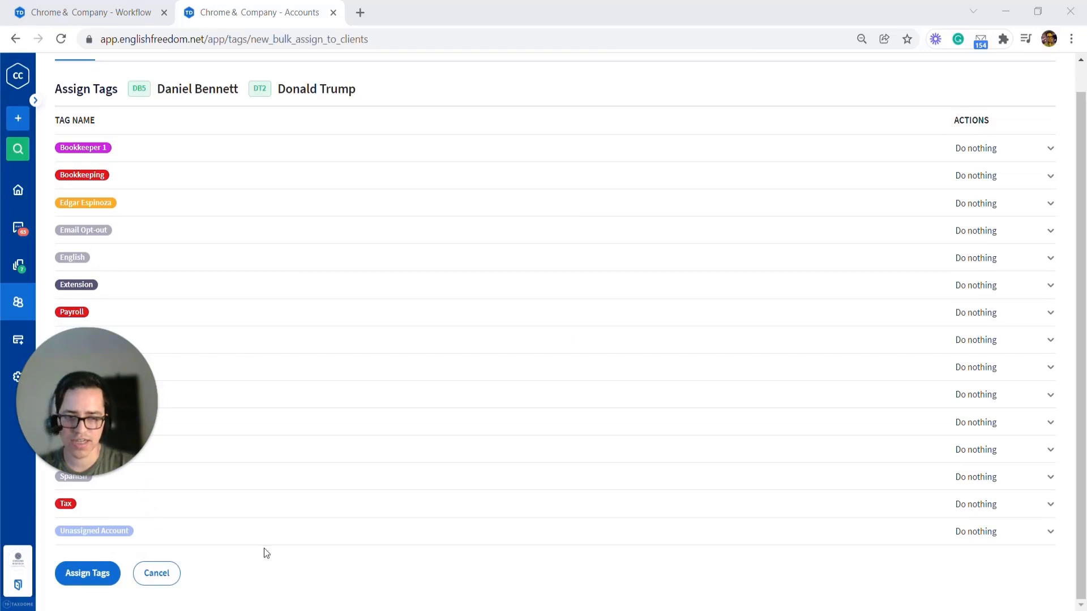
pyautogui.click(987, 532)
pyautogui.click(979, 480)
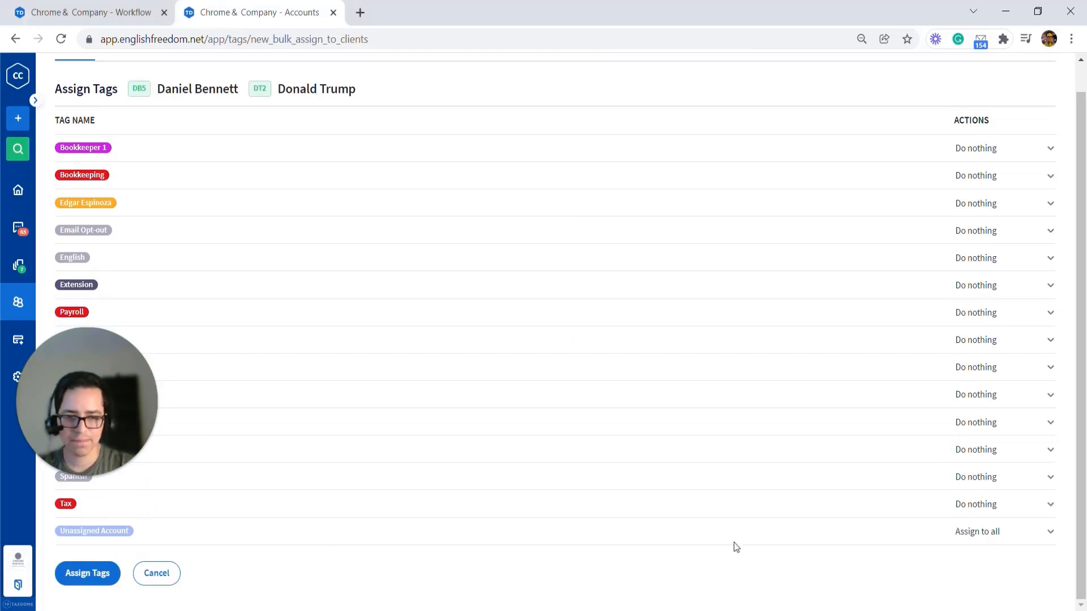
pyautogui.click(86, 573)
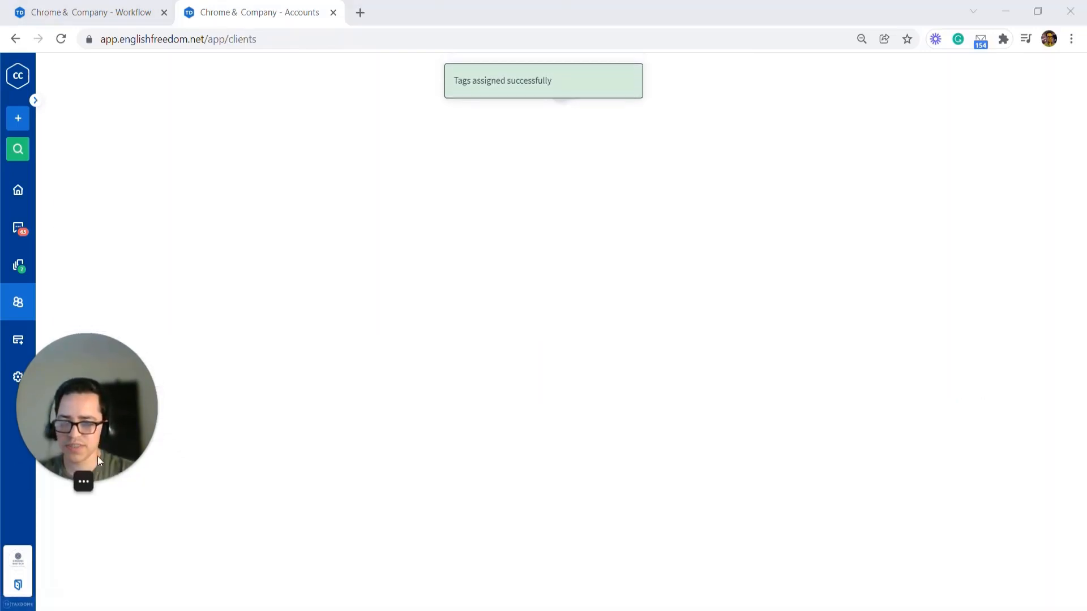
pyautogui.moveTo(97, 456); pyautogui.dragTo(91, 527)
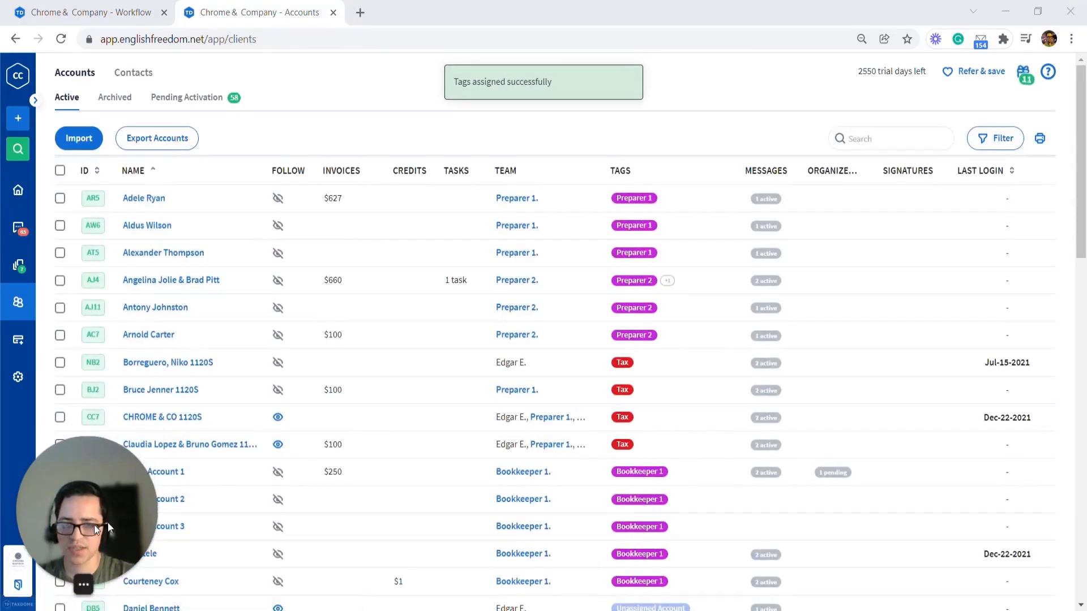
pyautogui.click(534, 96)
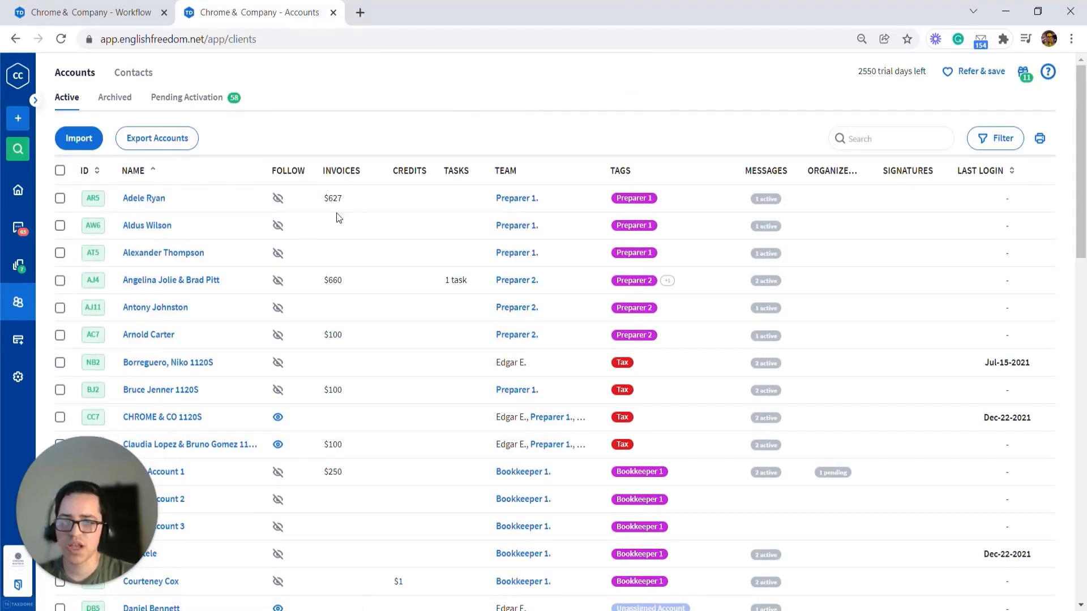
pyautogui.click(91, 11)
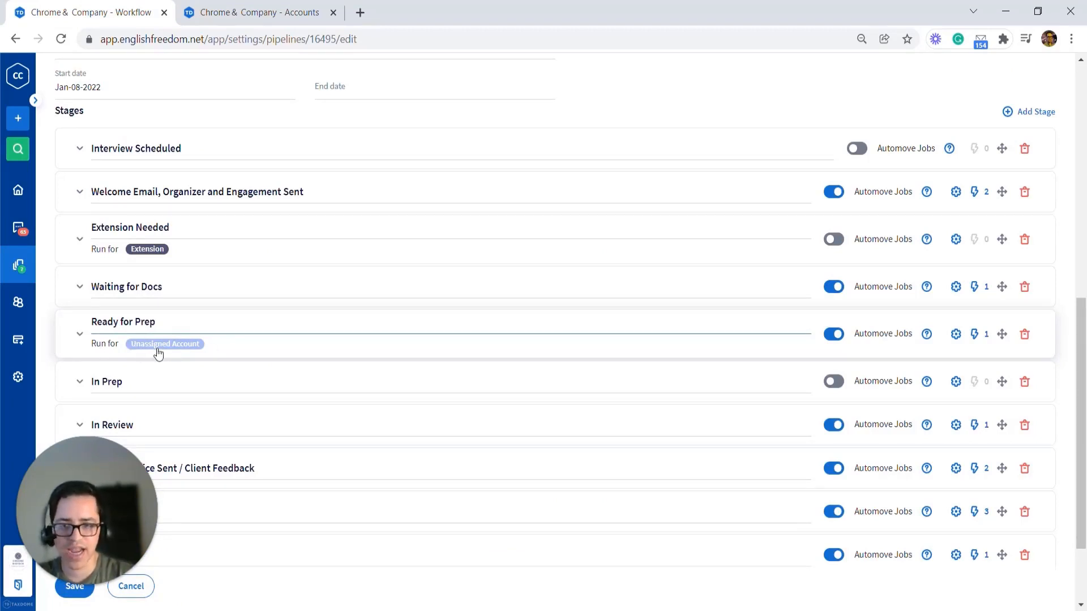
pyautogui.click(255, 13)
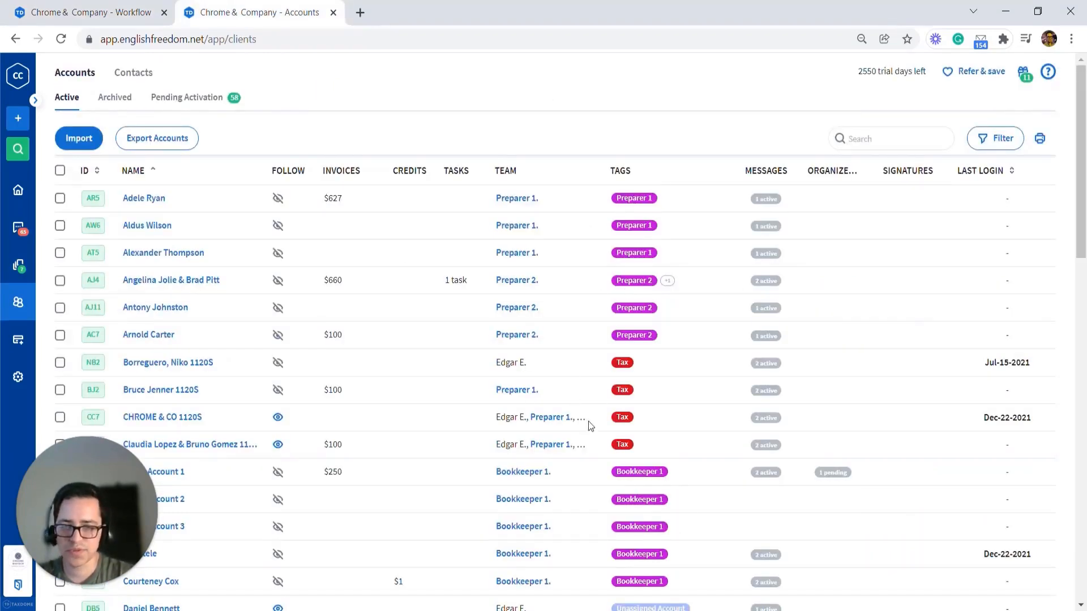
pyautogui.click(116, 9)
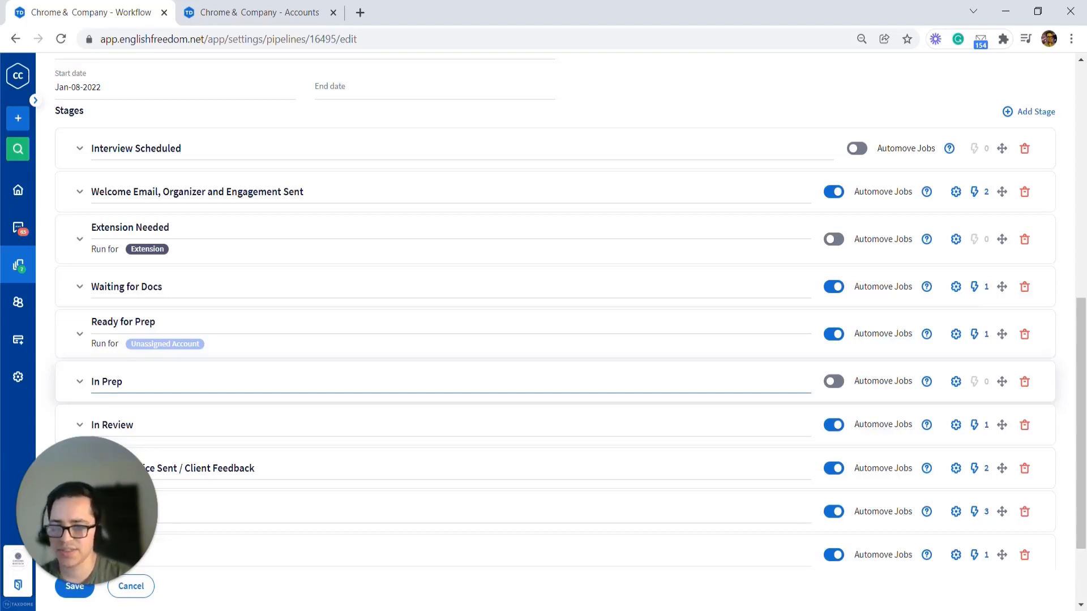
# Step: Switch between the accounts and pipeline tabs and expand the Ready for Prep stage to review its account access automation
pyautogui.click(232, 8)
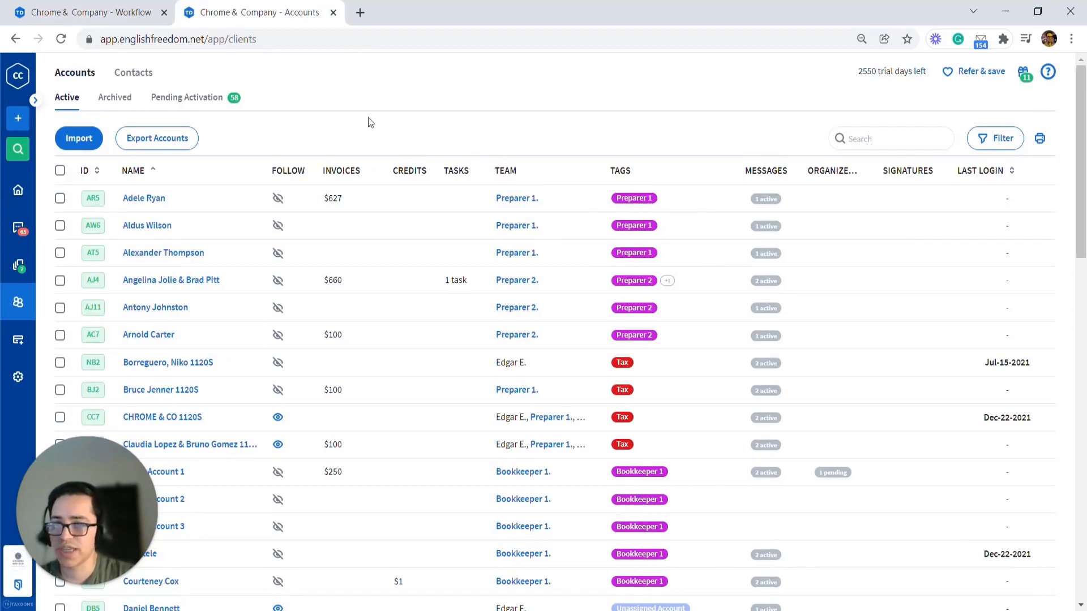
pyautogui.click(141, 8)
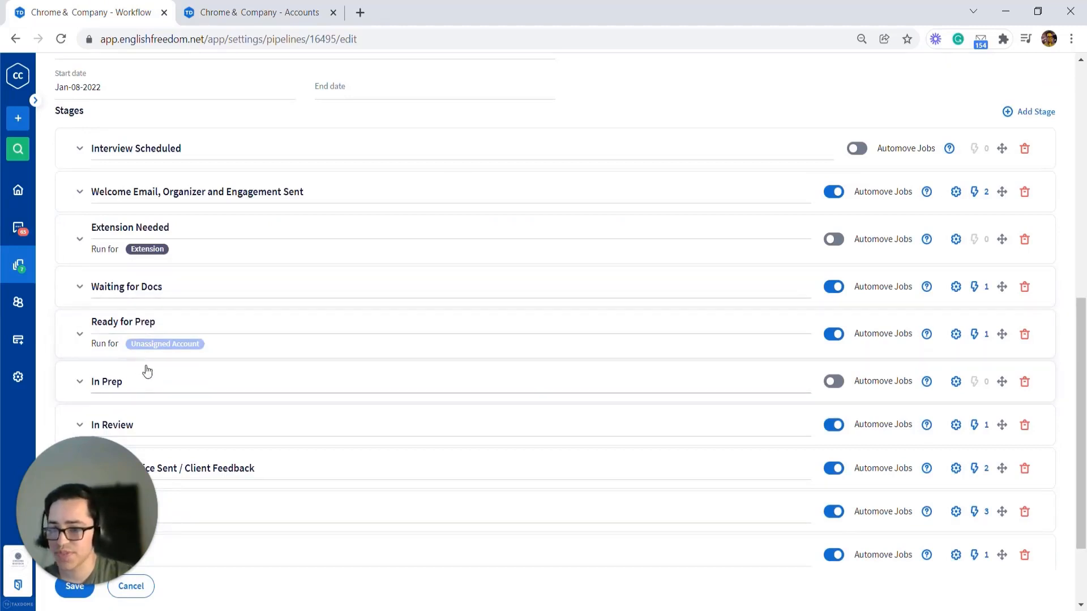
pyautogui.click(80, 338)
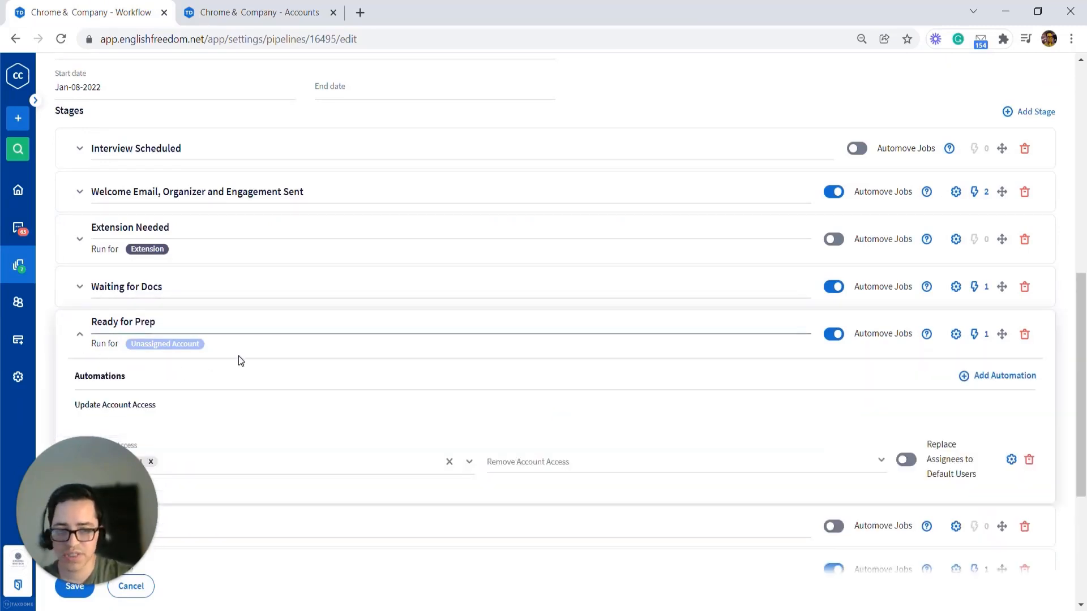
pyautogui.scroll(-1, 271, 365)
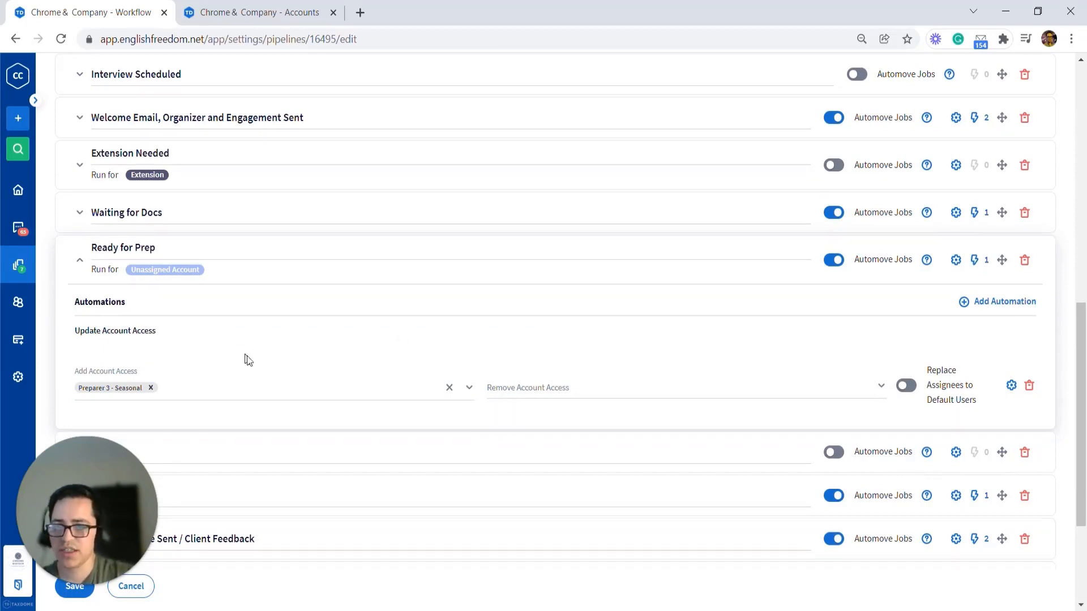
pyautogui.click(255, 11)
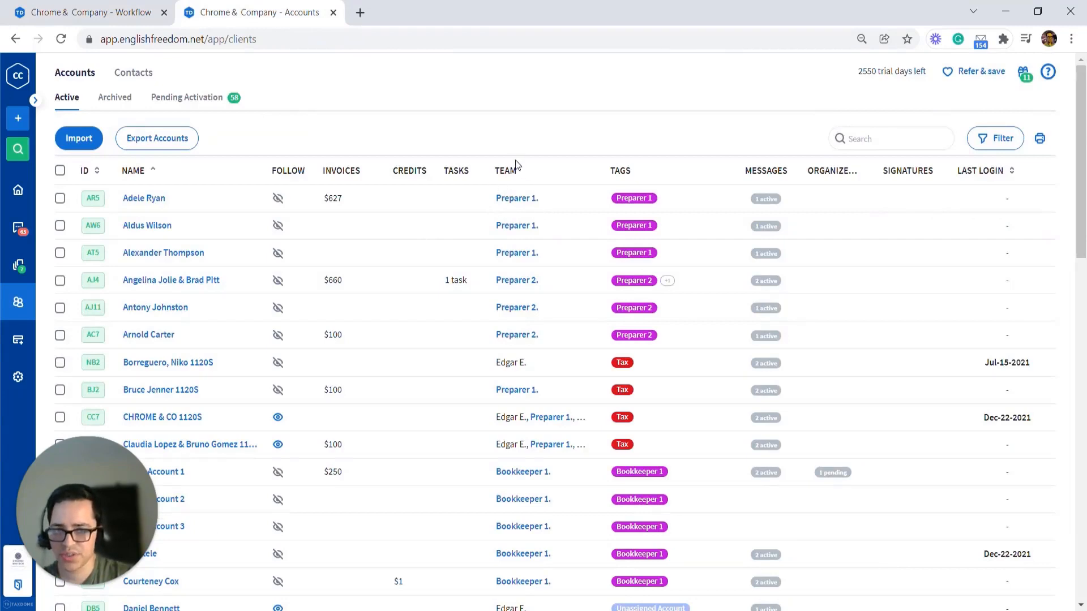
pyautogui.click(149, 16)
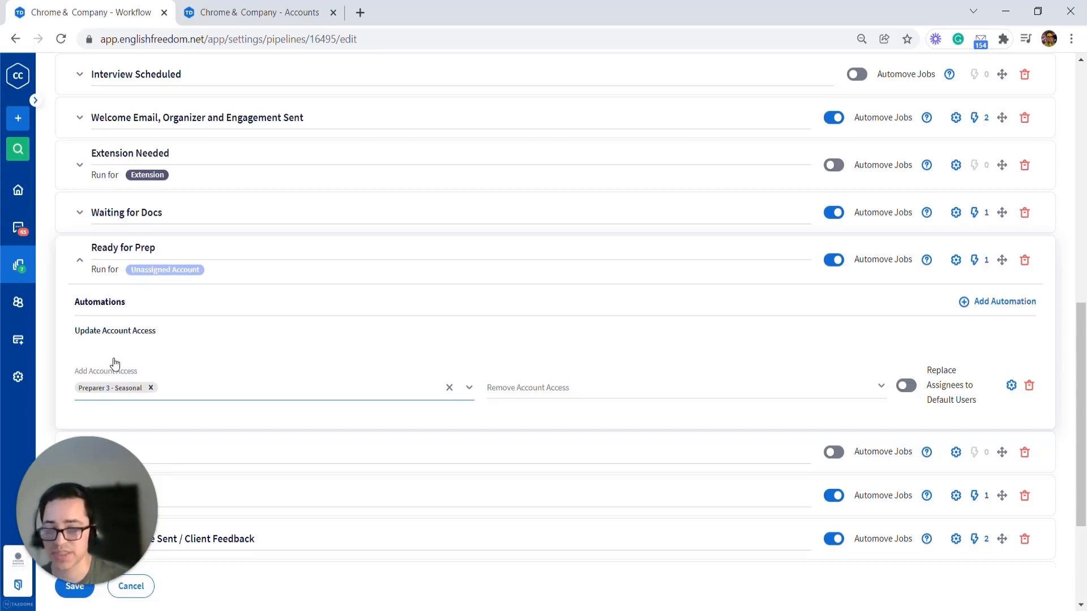
pyautogui.click(148, 353)
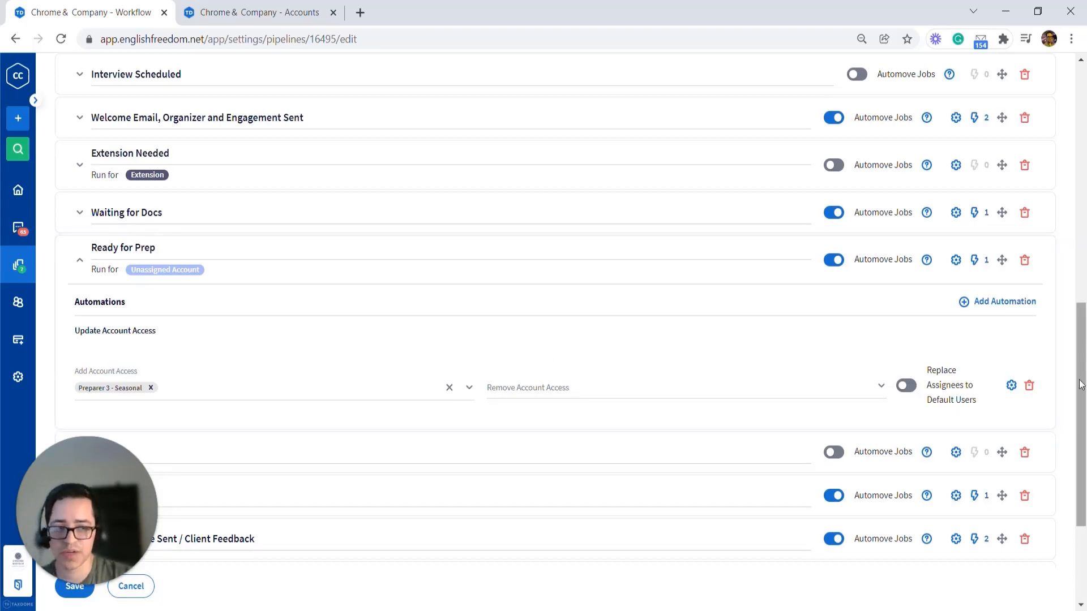
# Step: Add Preparer 3 - Seasonal and Preparer 4 to the pipeline's Available to team members
pyautogui.scroll(2, 1080, 321)
pyautogui.moveTo(1080, 322); pyautogui.dragTo(1079, 116)
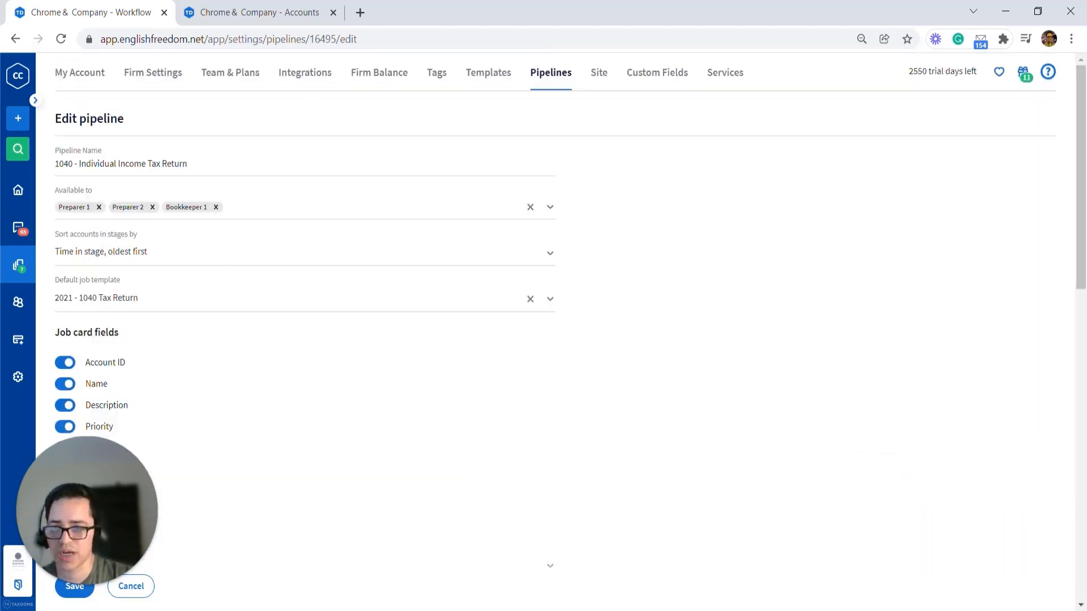
pyautogui.click(261, 209)
pyautogui.click(118, 249)
pyautogui.click(131, 240)
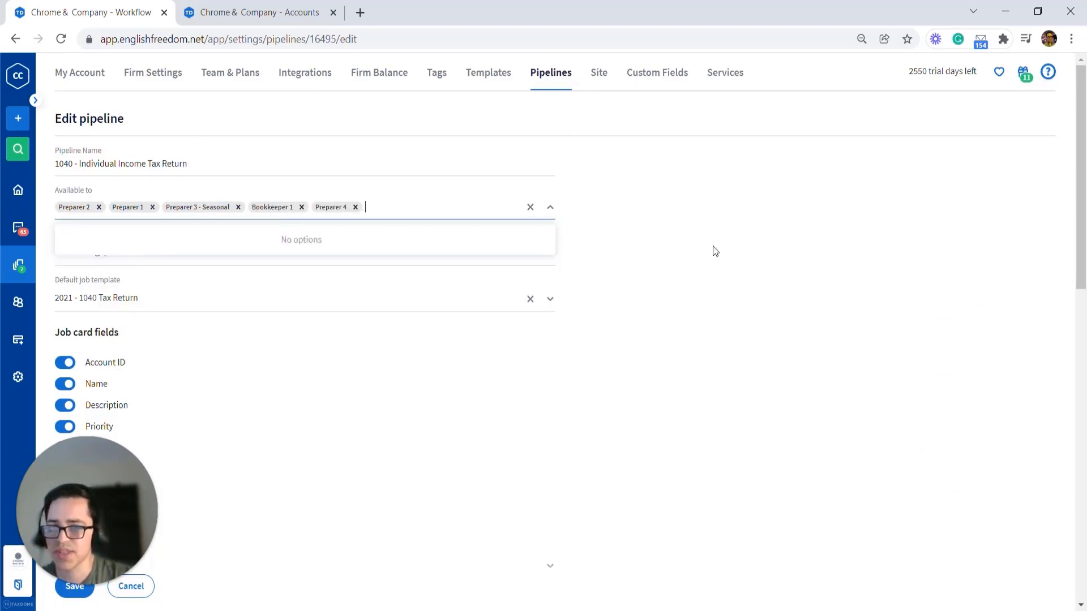
pyautogui.click(710, 247)
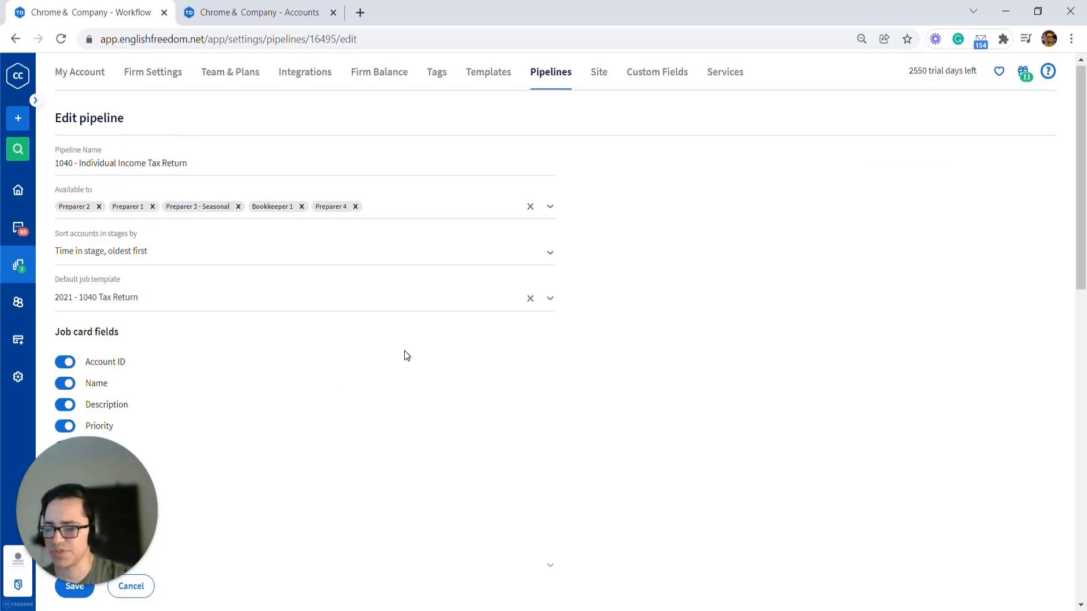
# Step: Add Preparer 1, Preparer 2 and Preparer 4 to the Ready for Prep automation's account access, then save the pipeline
pyautogui.scroll(-15, 404, 355)
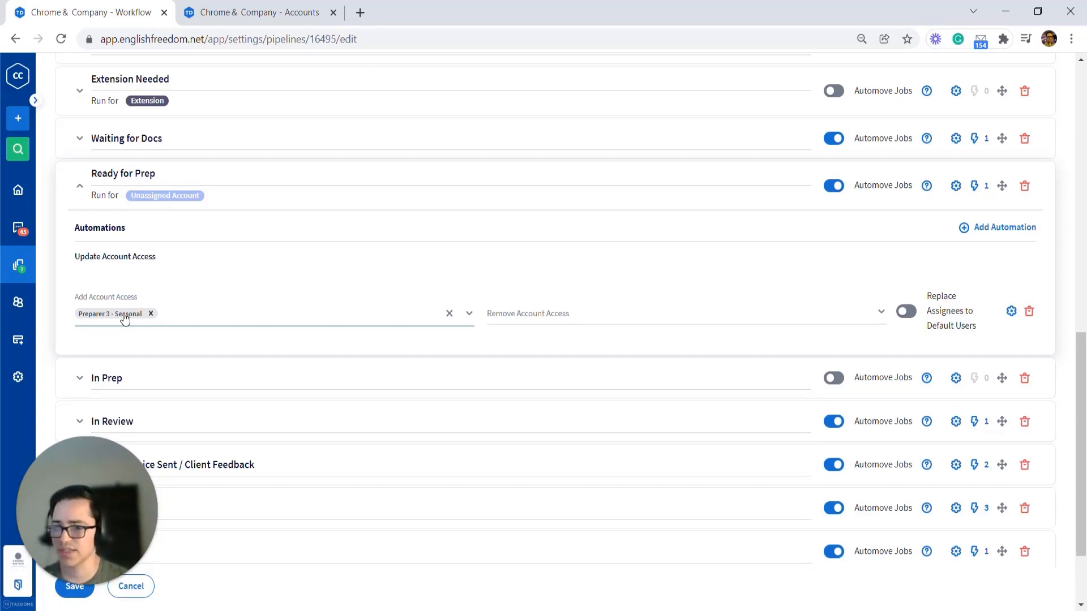
pyautogui.click(262, 315)
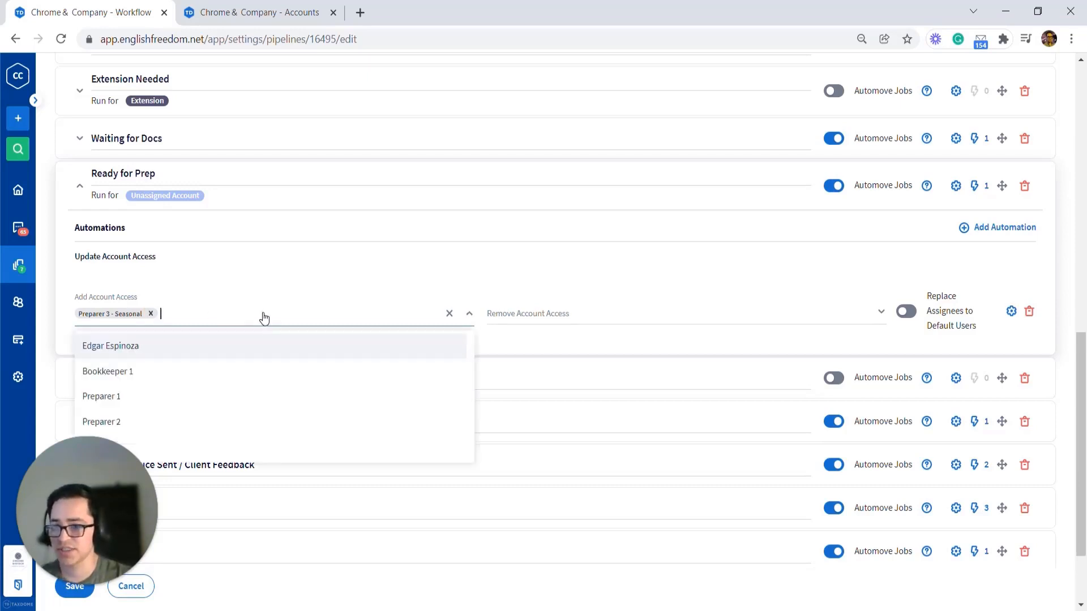
pyautogui.click(152, 401)
pyautogui.click(167, 403)
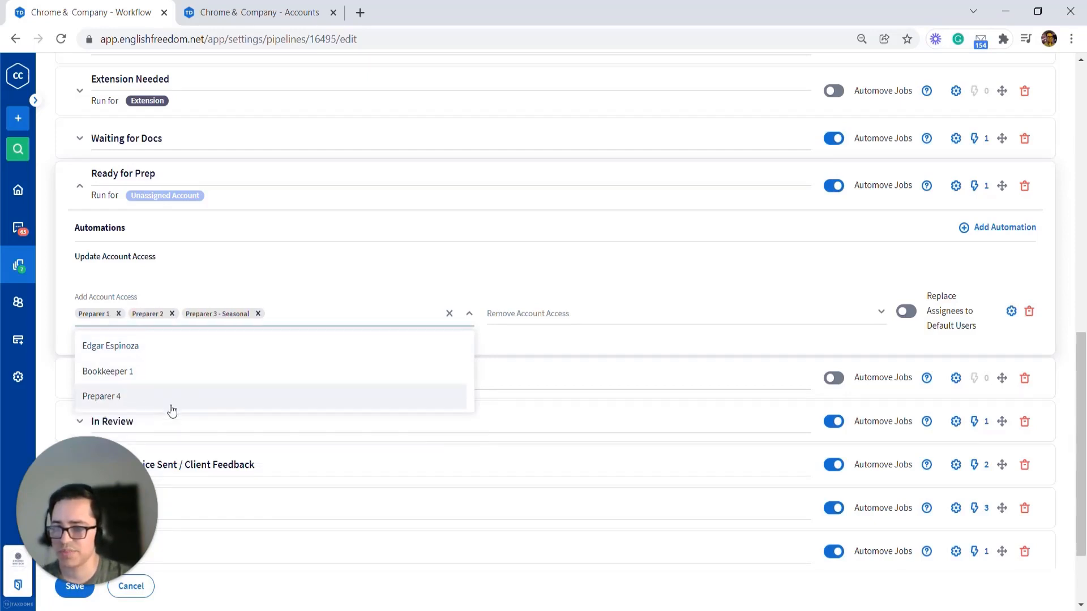
pyautogui.click(174, 405)
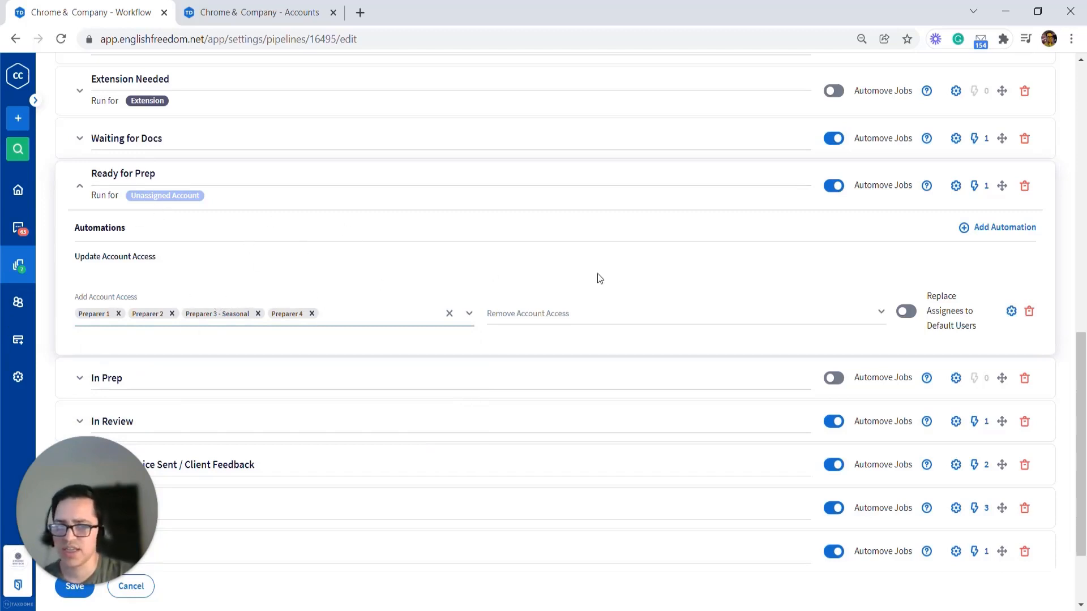
pyautogui.moveTo(101, 506); pyautogui.dragTo(100, 474)
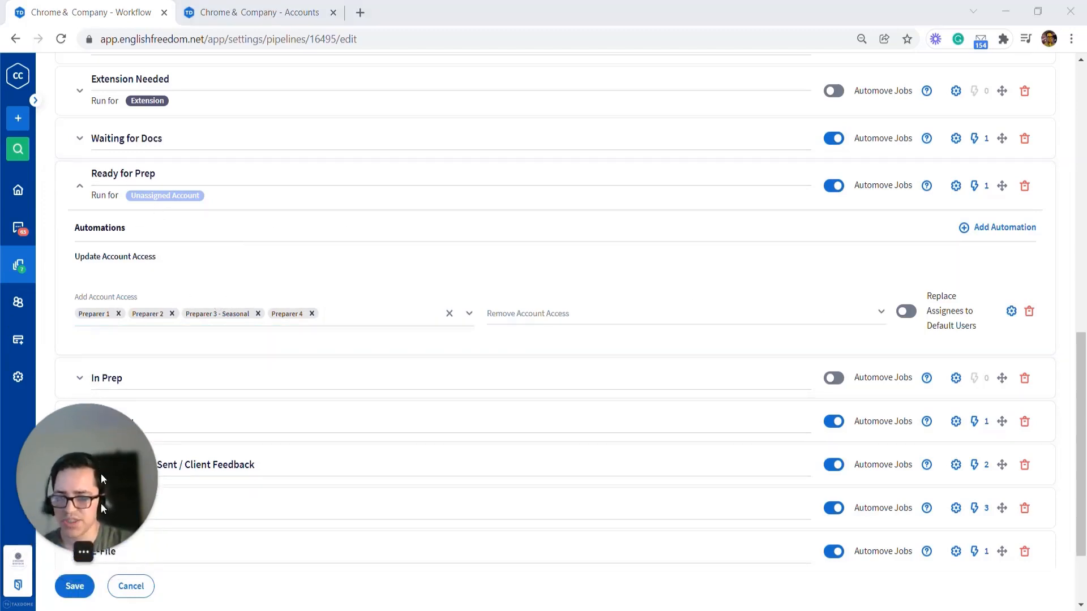
pyautogui.click(77, 587)
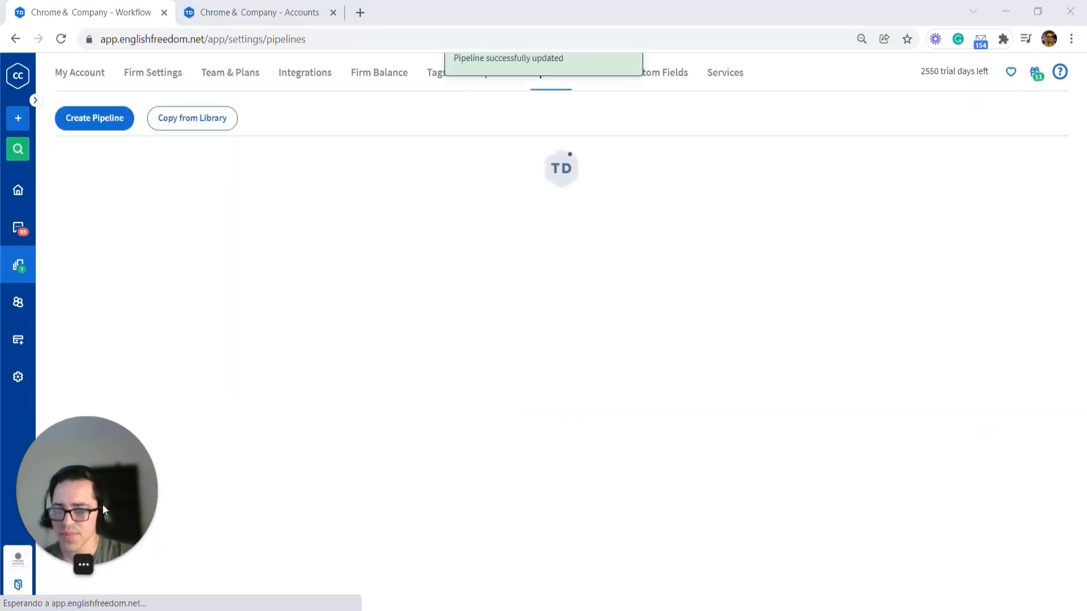
# Step: Return to the pipeline board and view the Ready for Prep stage's automation details
pyautogui.click(14, 39)
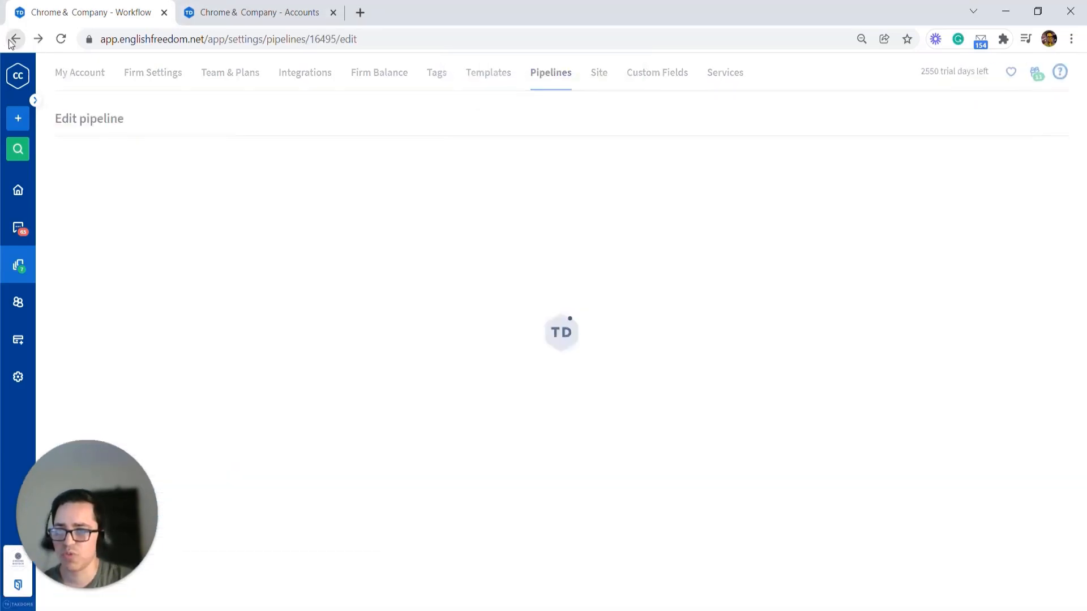
pyautogui.click(15, 39)
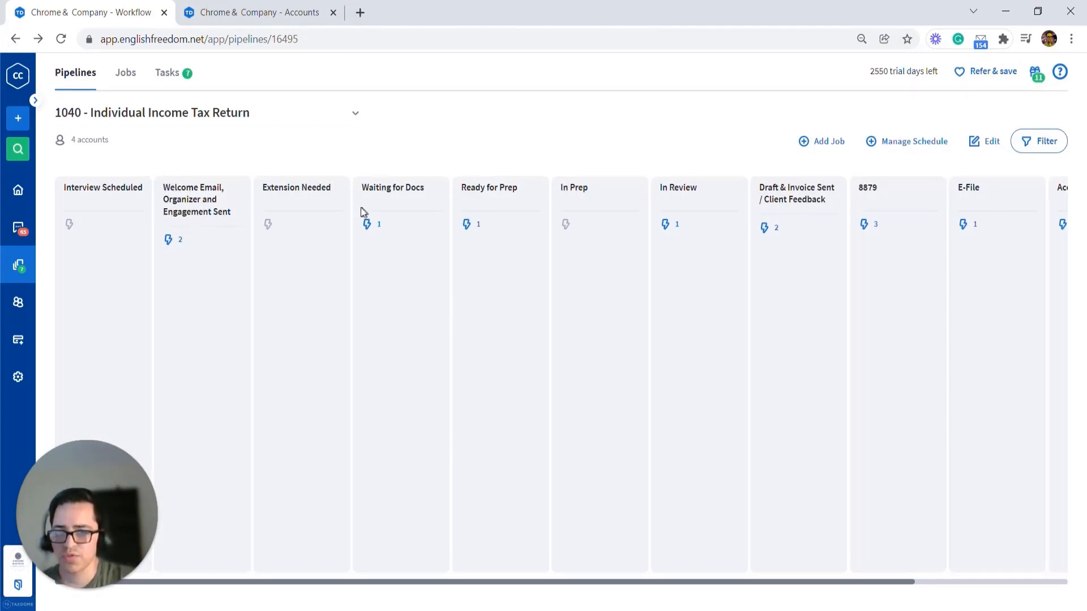
pyautogui.click(472, 231)
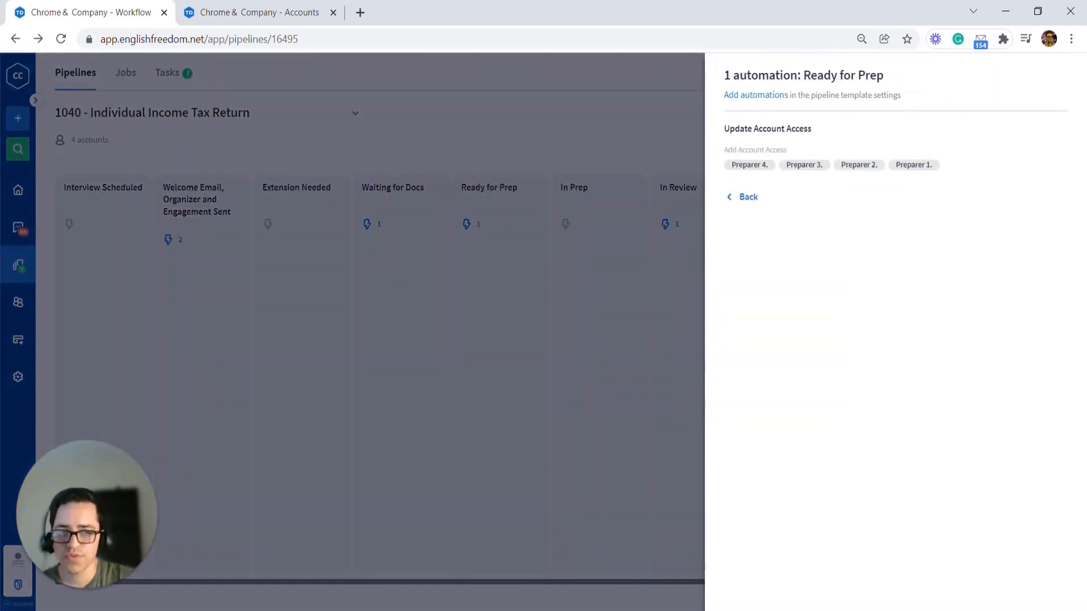
pyautogui.click(663, 249)
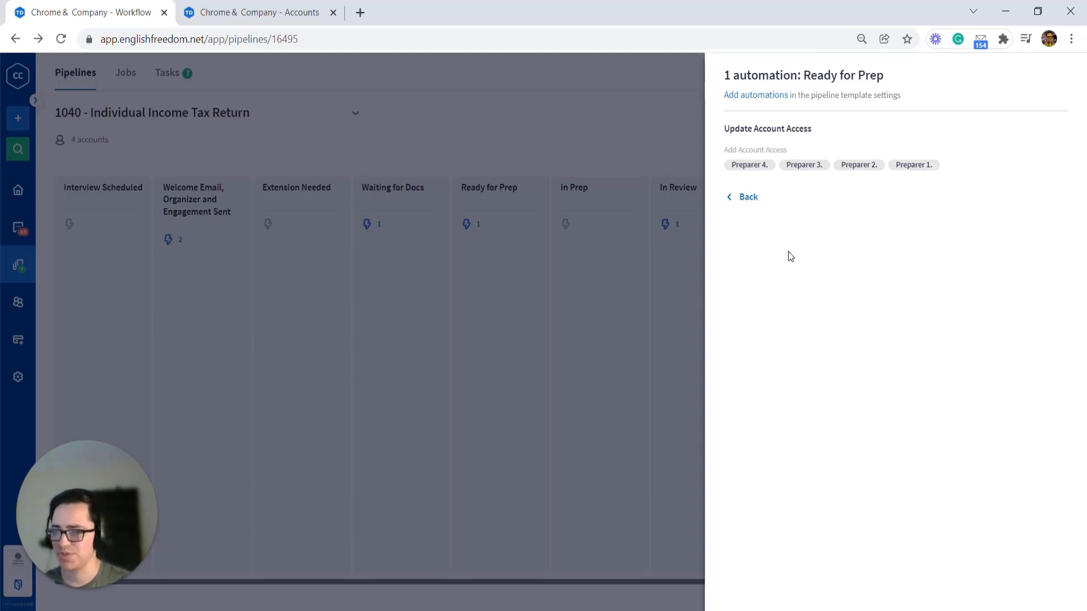
pyautogui.click(257, 531)
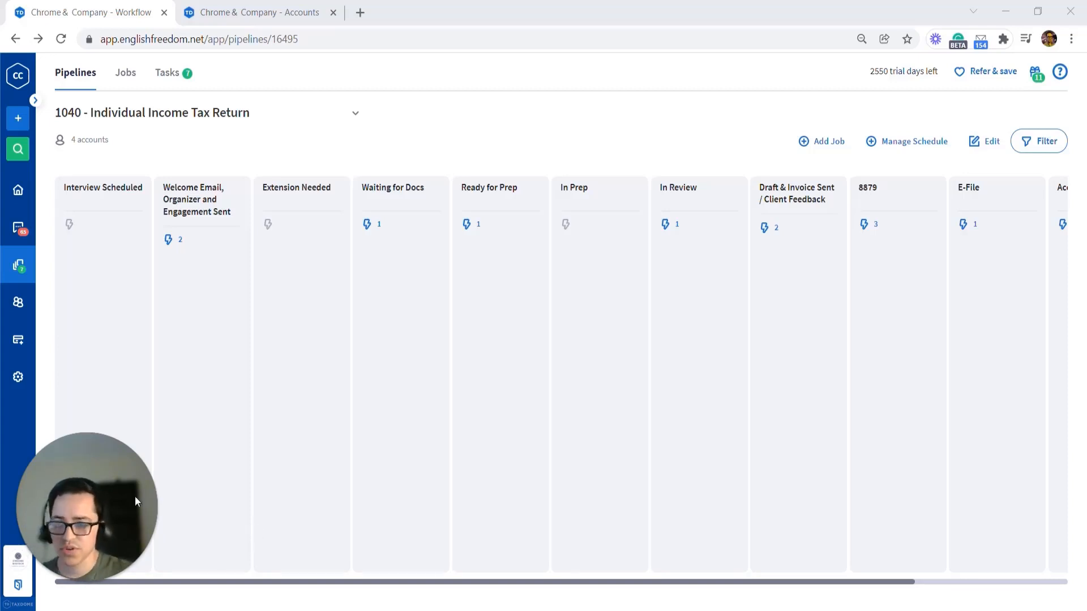
# Step: In Firm Settings, replace the Default Account Access team members with Preparer 1 and save
pyautogui.click(18, 376)
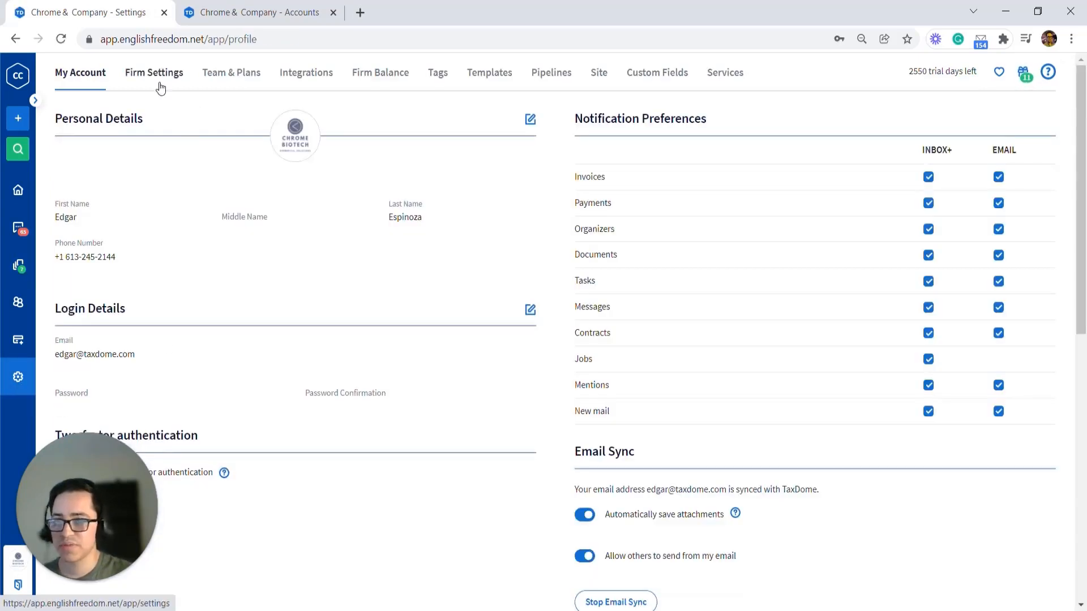
pyautogui.click(161, 86)
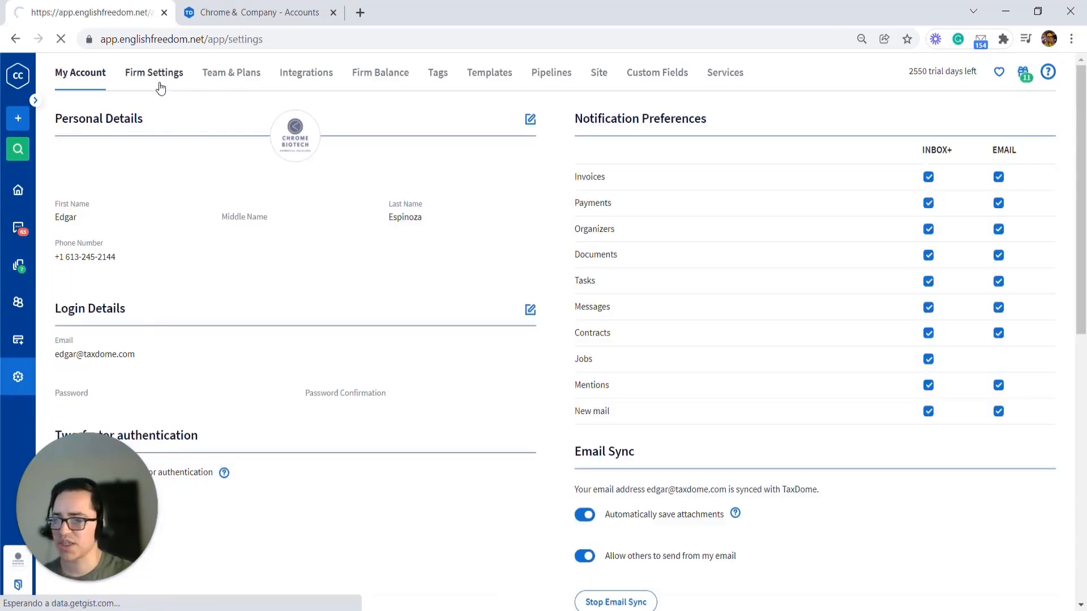
pyautogui.scroll(-5, 707, 357)
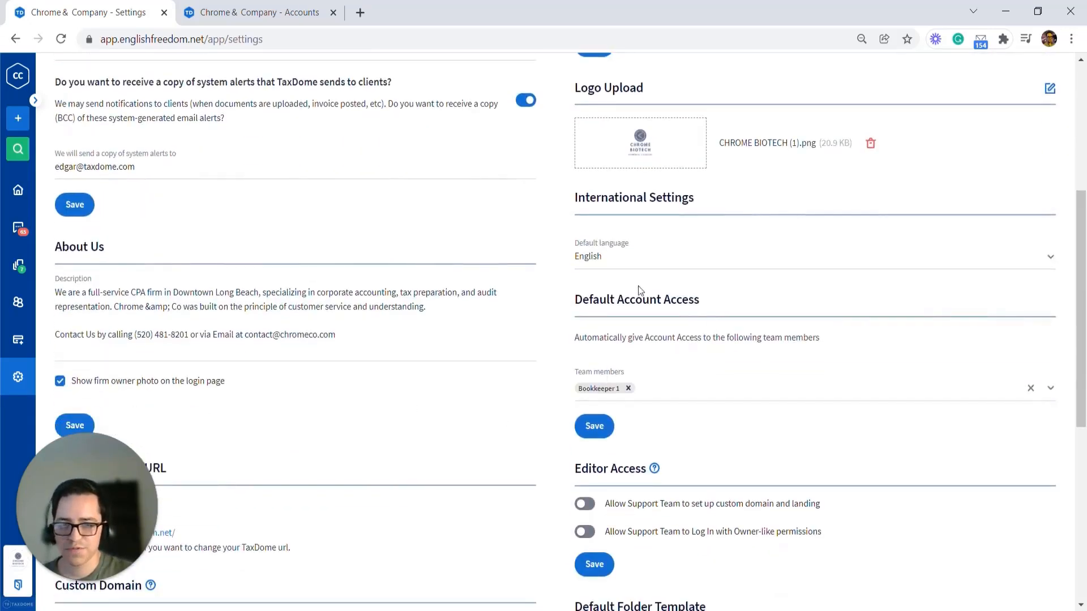
pyautogui.click(629, 388)
pyautogui.click(659, 390)
pyautogui.click(686, 424)
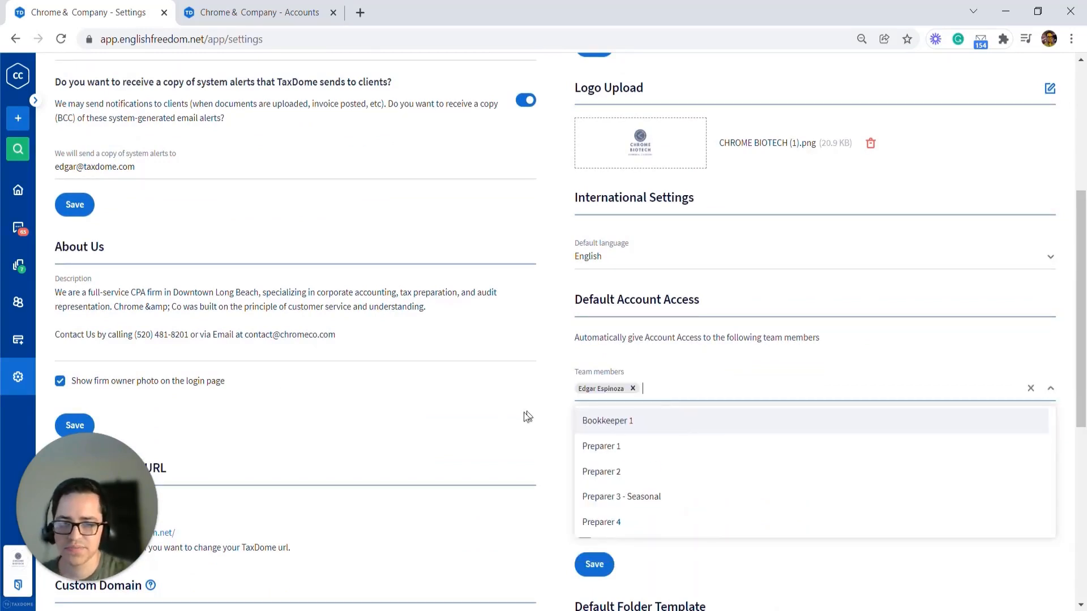
pyautogui.click(549, 352)
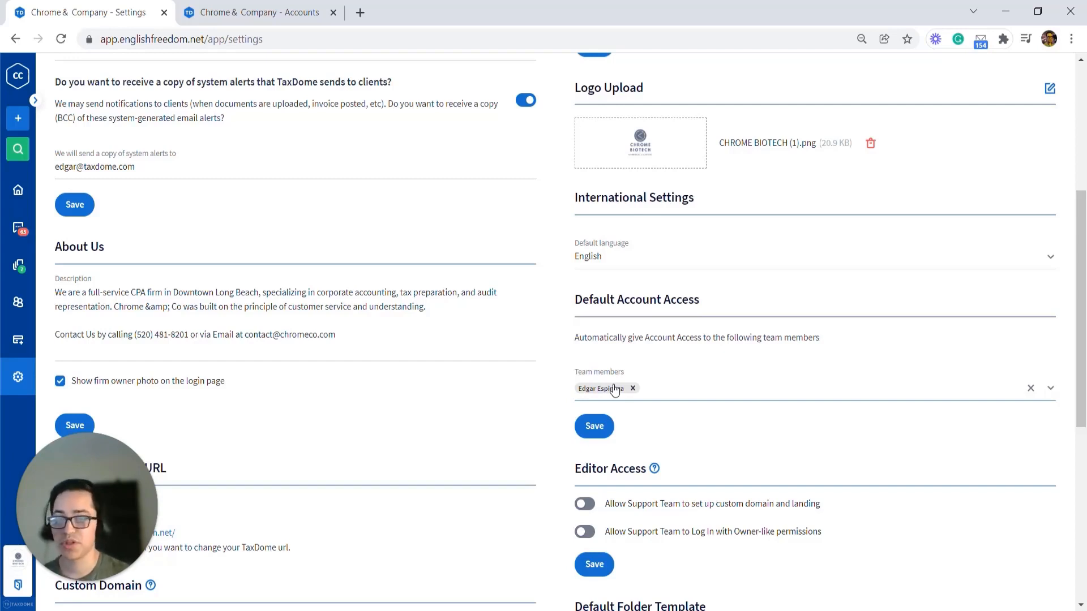
pyautogui.click(632, 388)
pyautogui.click(656, 388)
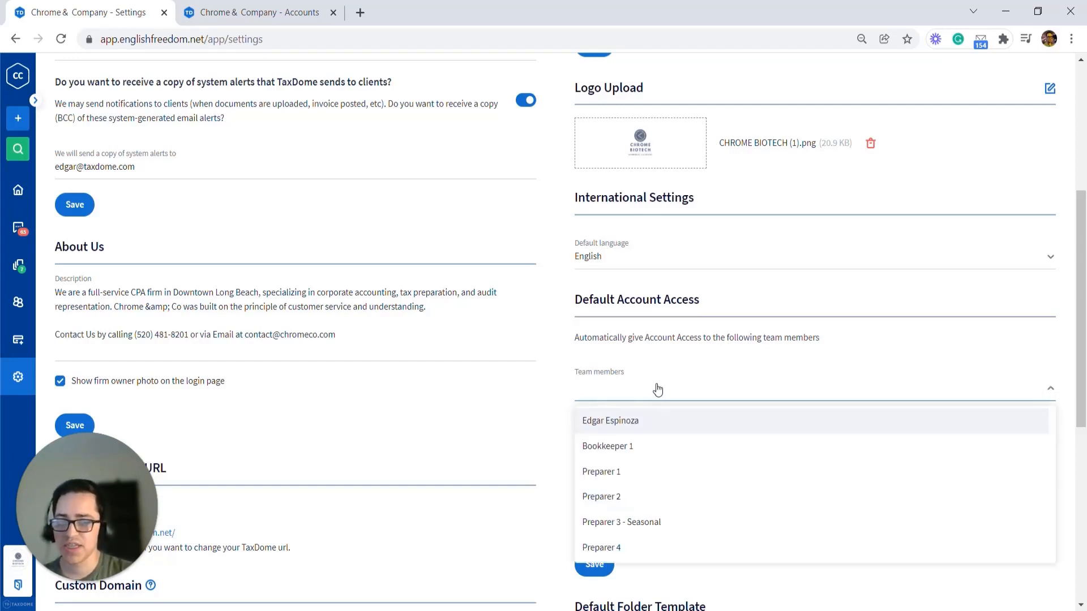
pyautogui.click(662, 475)
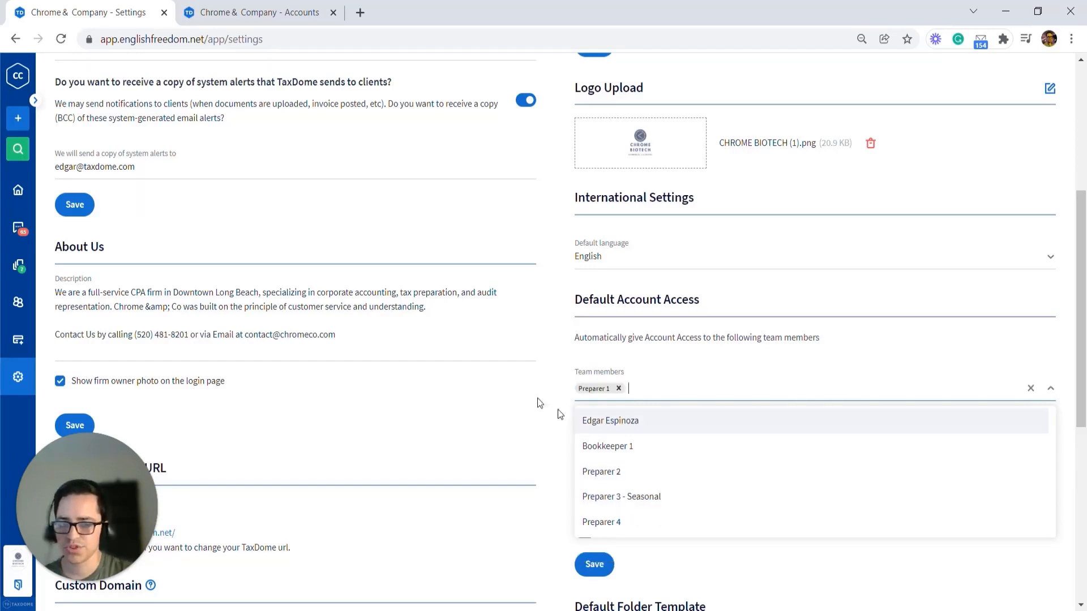
pyautogui.click(542, 401)
pyautogui.click(593, 430)
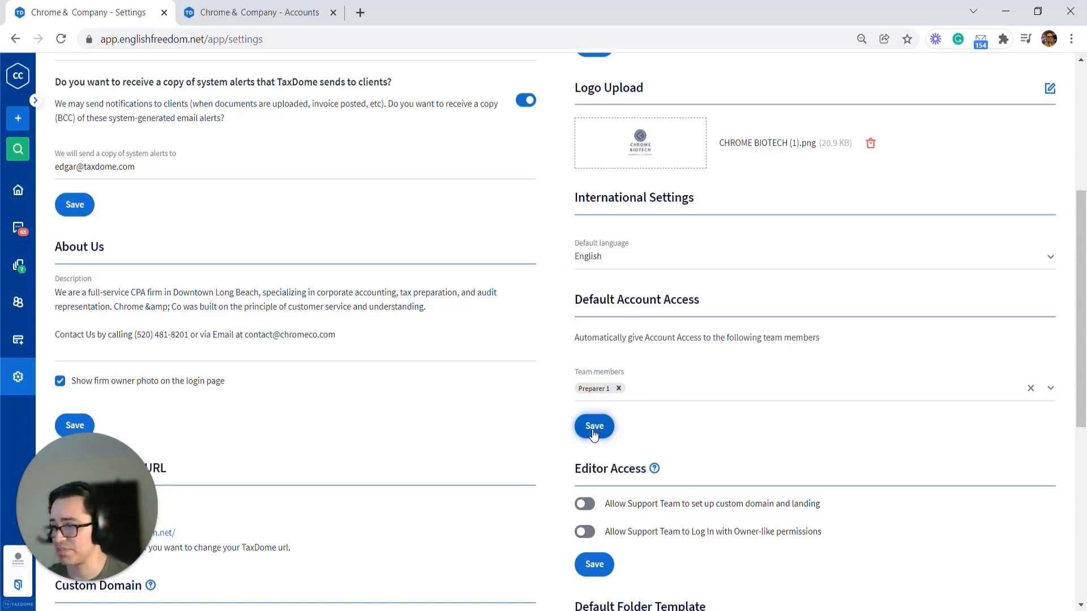
# Step: Add a job for the first client account to the 1040 - Individual Income Tax Return pipeline
pyautogui.scroll(2, 291, 277)
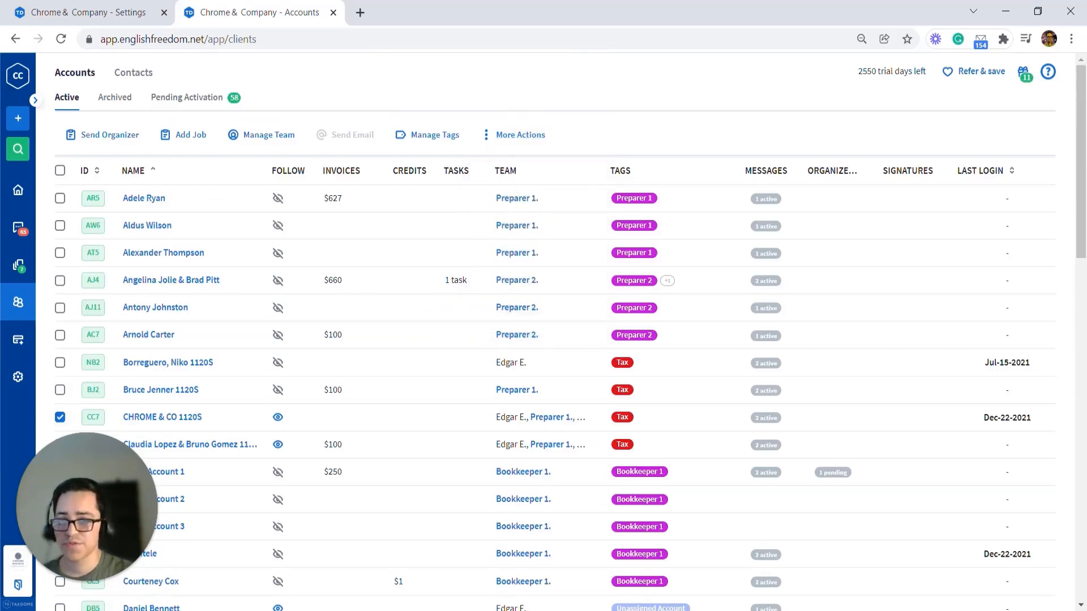
pyautogui.click(24, 271)
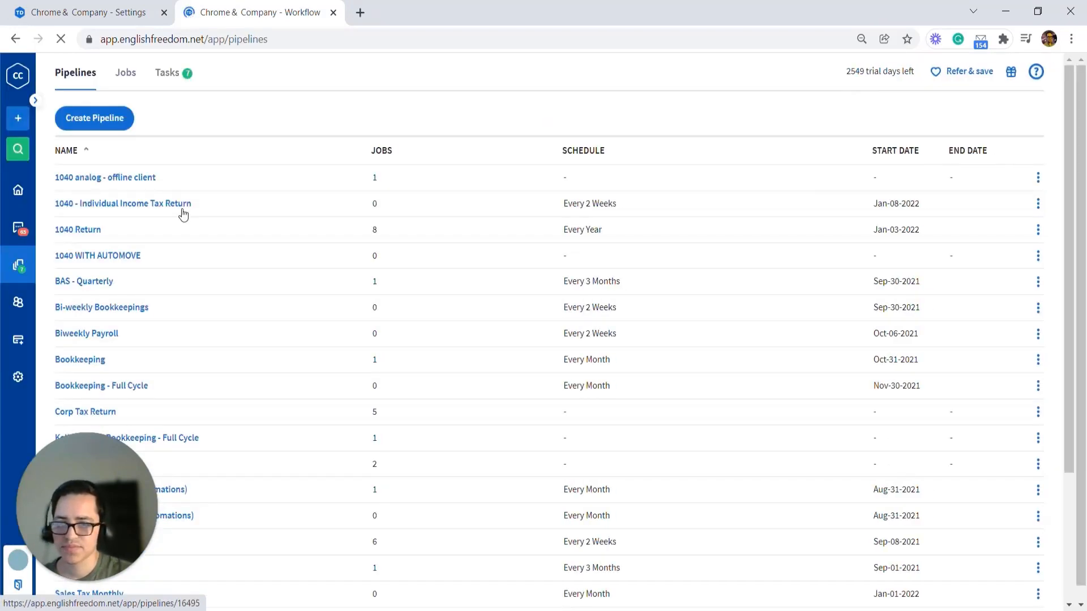
pyautogui.click(182, 209)
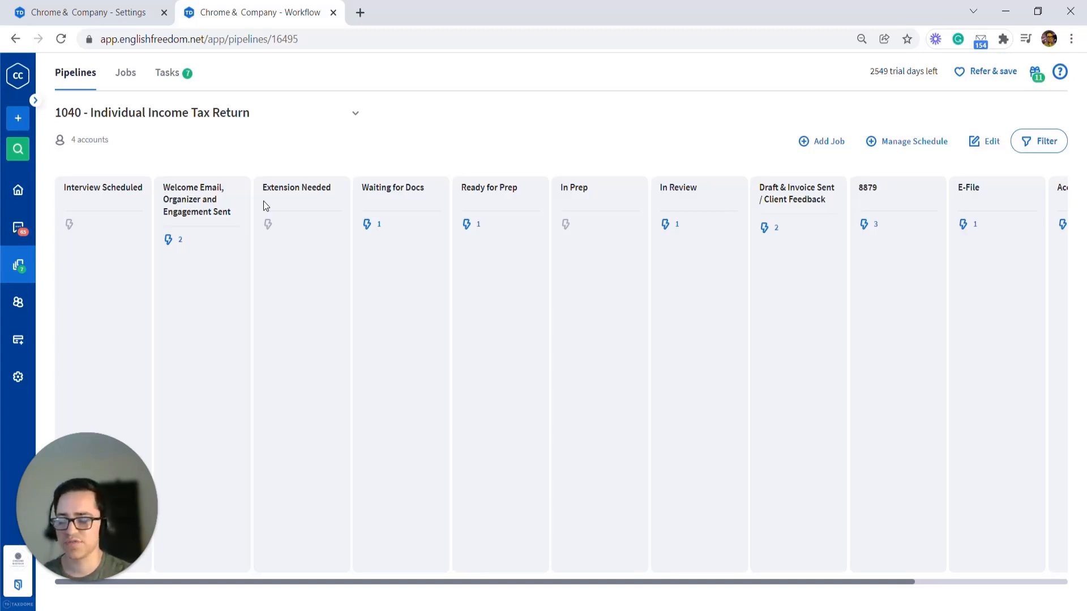
pyautogui.click(815, 141)
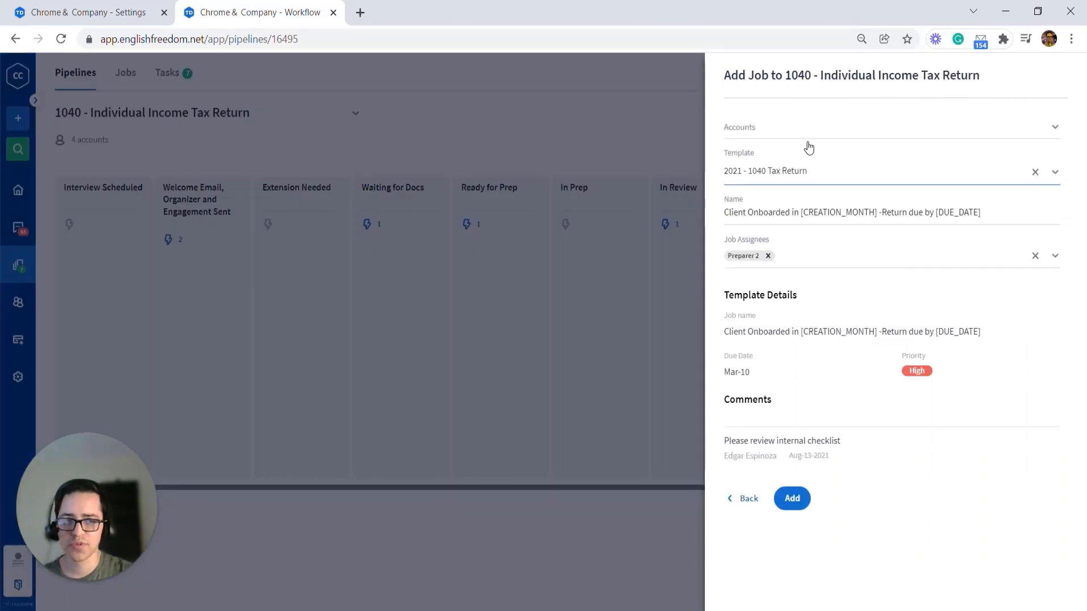
pyautogui.click(795, 139)
pyautogui.click(835, 201)
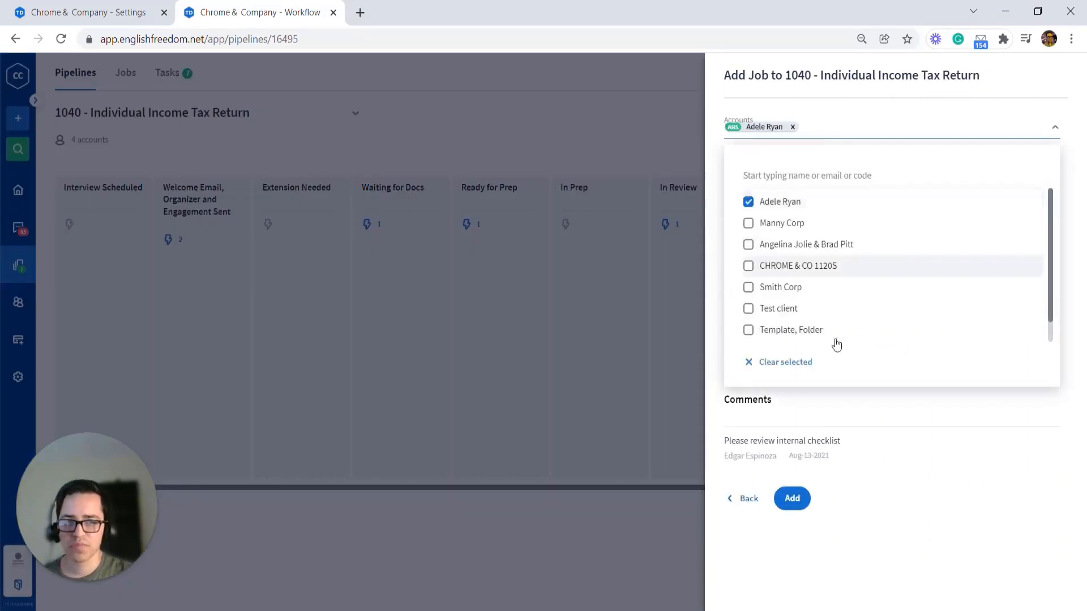
pyautogui.click(868, 535)
pyautogui.click(793, 501)
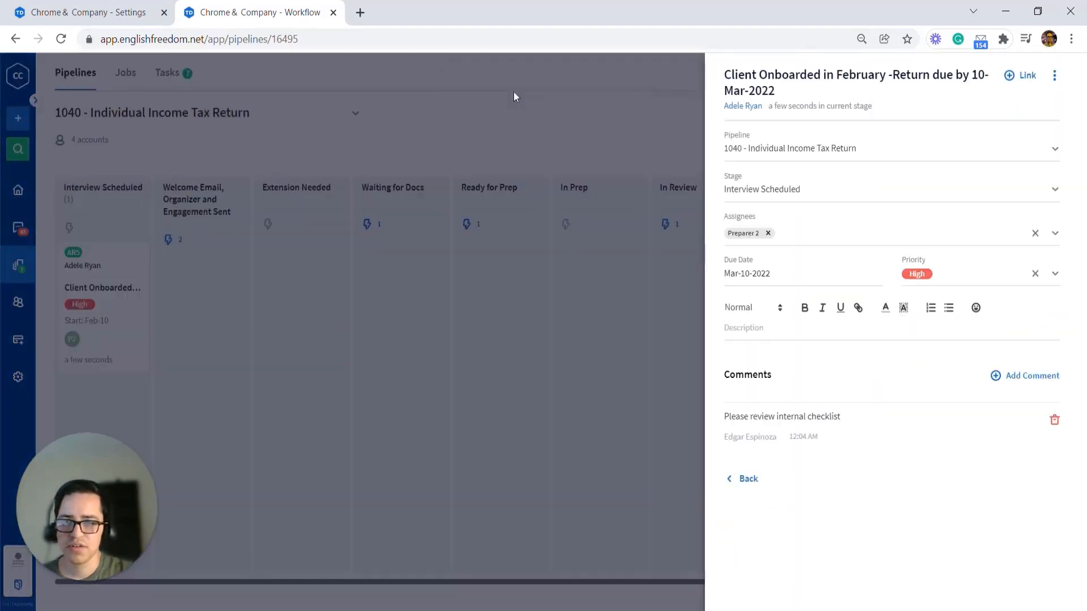
# Step: Open the new job's details and delete its "Please review internal checklist" comment
pyautogui.click(514, 96)
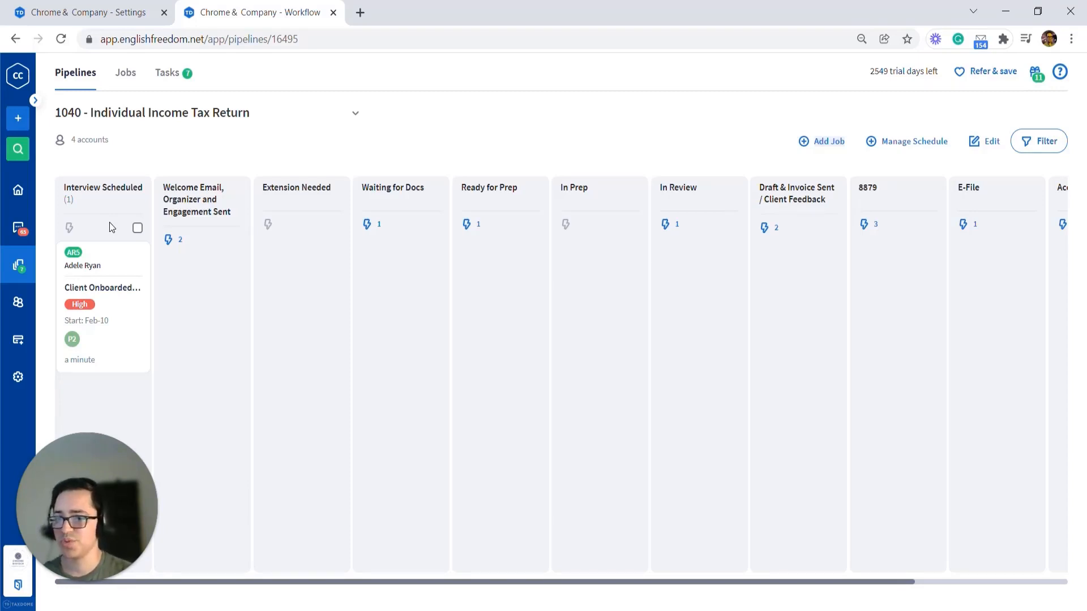
pyautogui.click(102, 311)
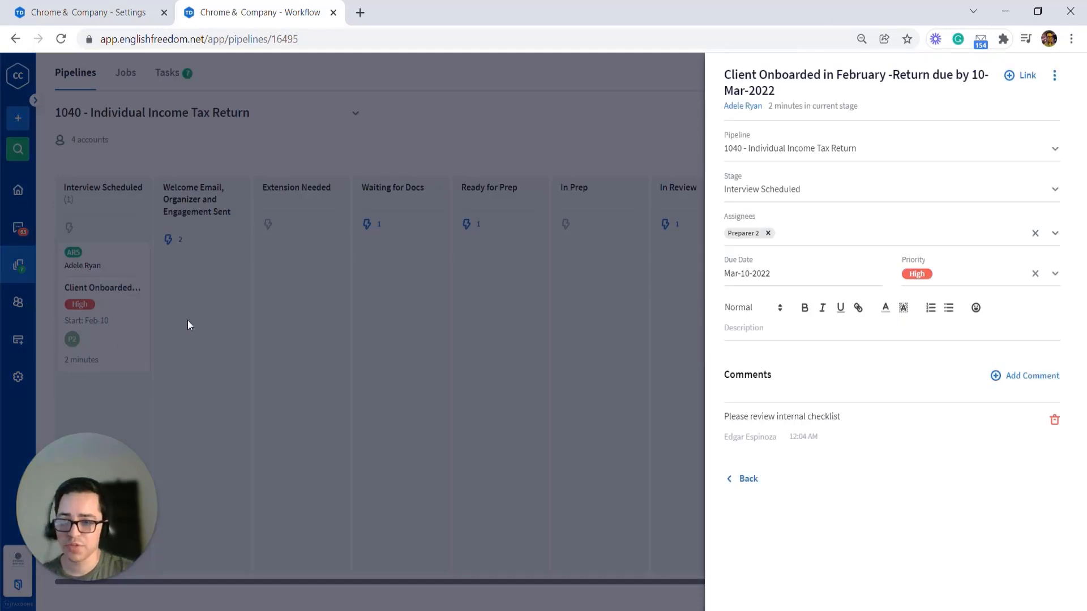
pyautogui.click(1054, 422)
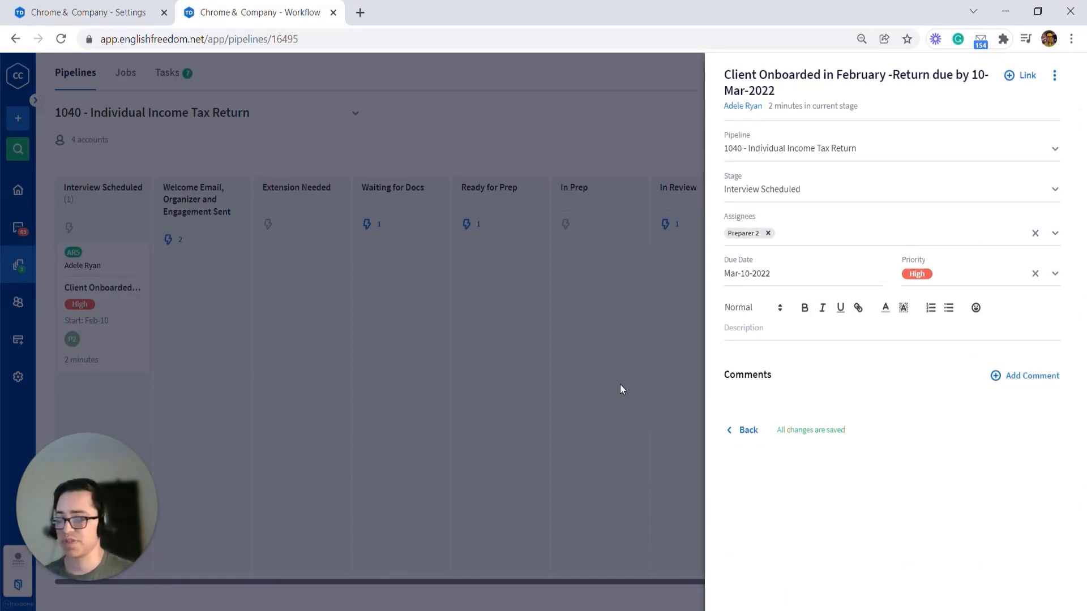
# Step: Rename the job as 2021 Tax Return
pyautogui.click(809, 90)
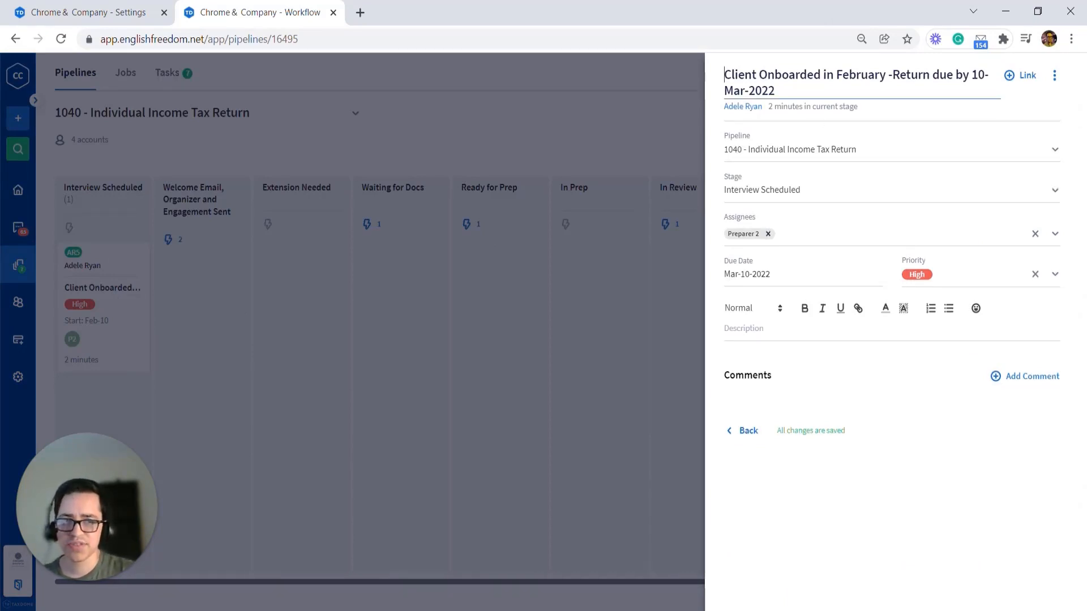
pyautogui.click(792, 91)
pyautogui.moveTo(777, 90); pyautogui.dragTo(723, 80)
pyautogui.click(722, 79)
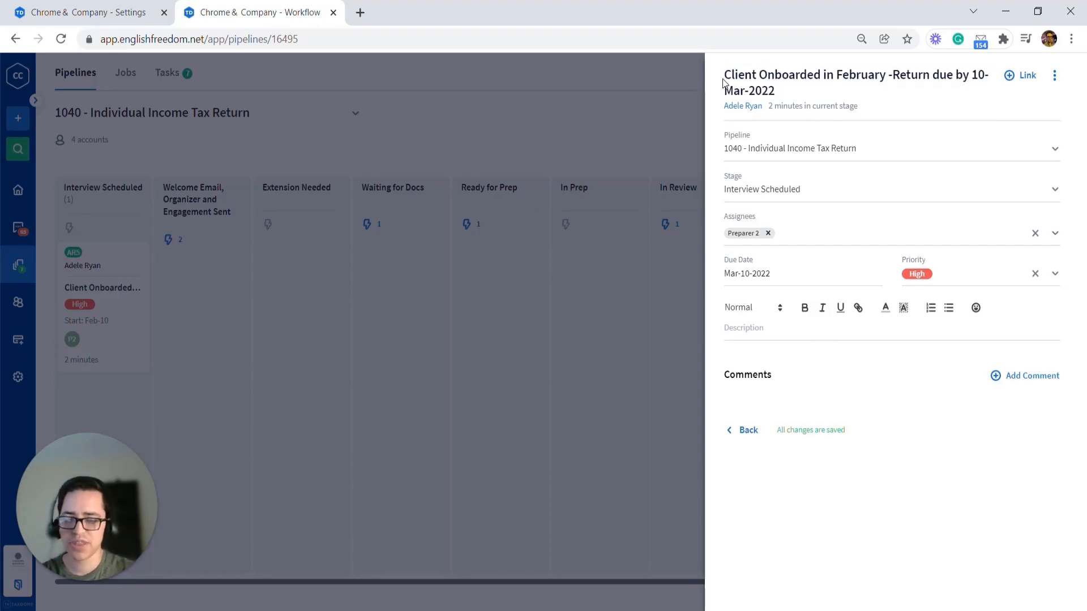
pyautogui.doubleClick(727, 80)
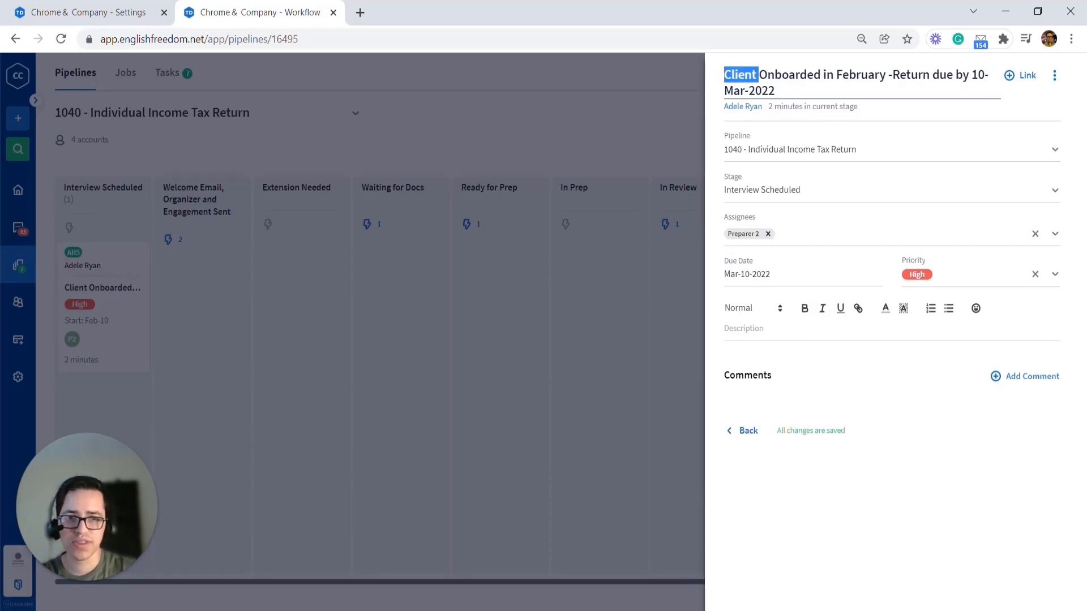
pyautogui.hotkey('ctrl', 'a')
pyautogui.write('2021')
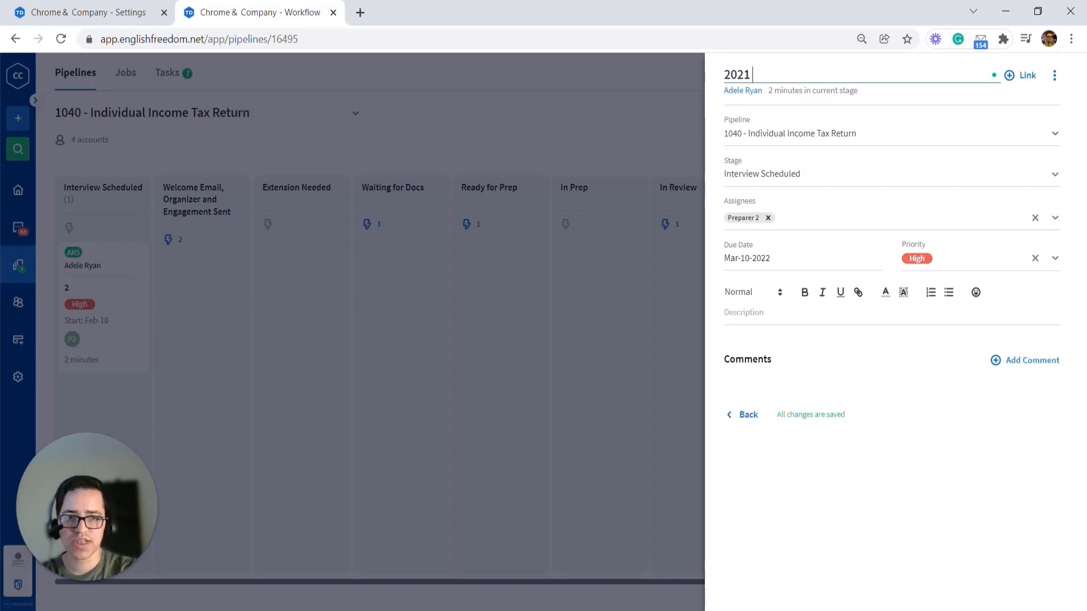
pyautogui.write(' Tax Return')
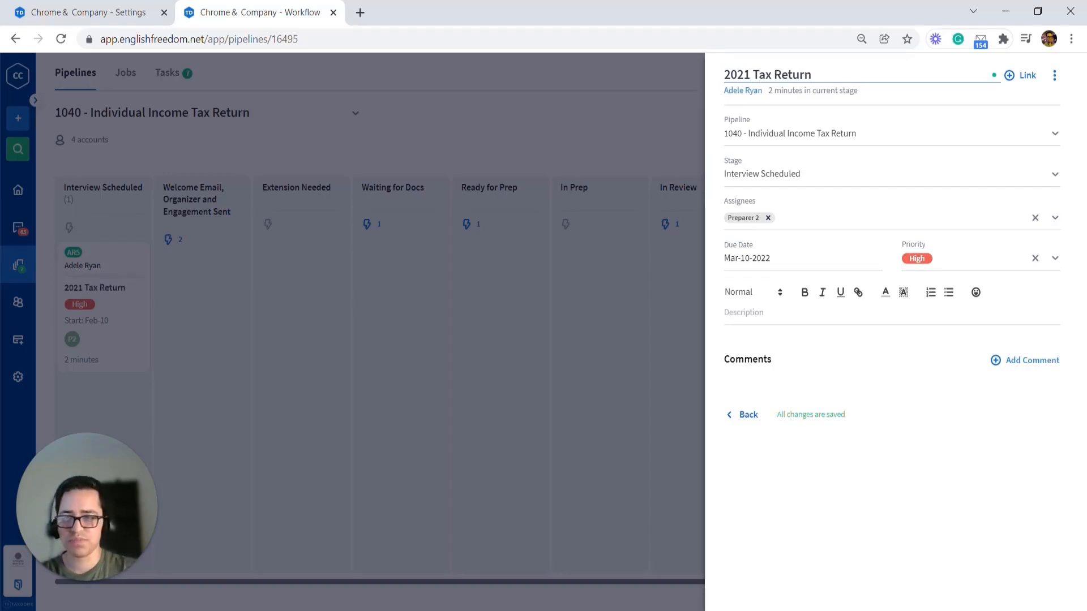
pyautogui.click(776, 379)
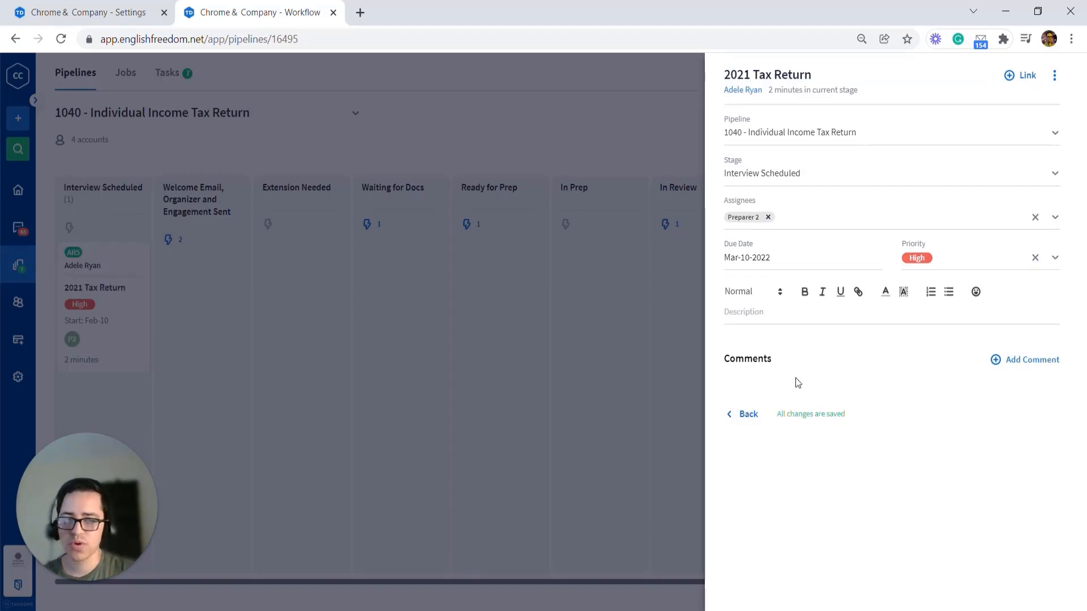
# Step: Add the comment "Client called to reschedule the appointment." to the job
pyautogui.click(999, 362)
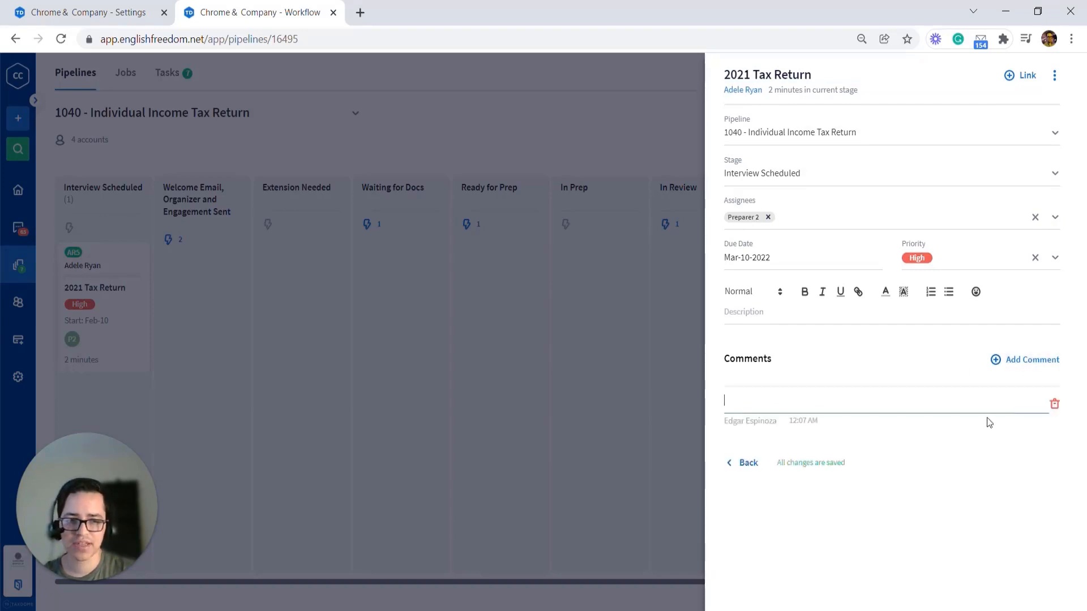
pyautogui.write('Cli')
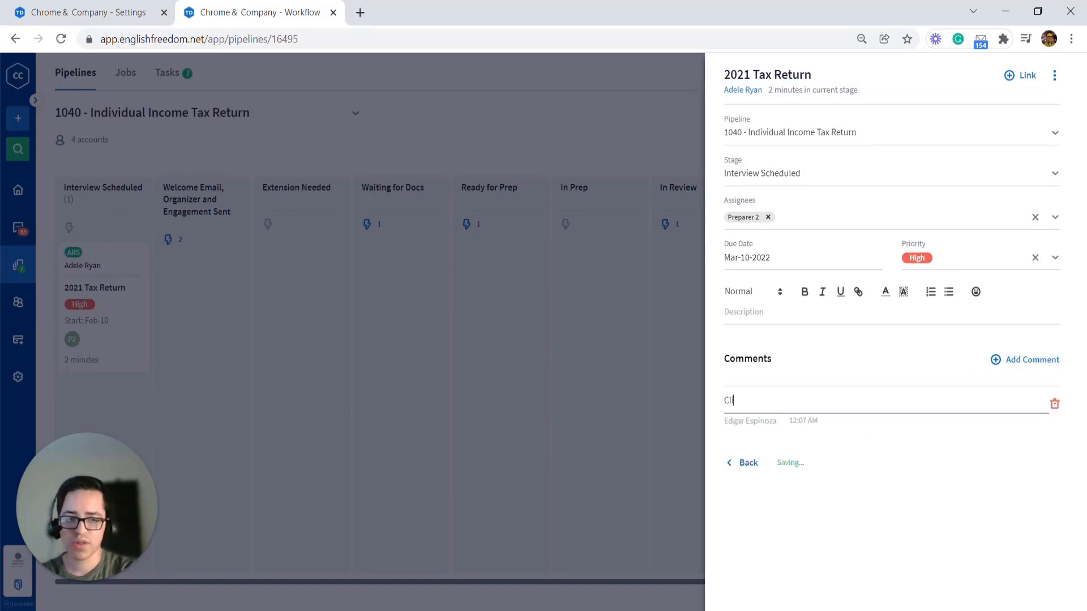
pyautogui.write('ent called to resche')
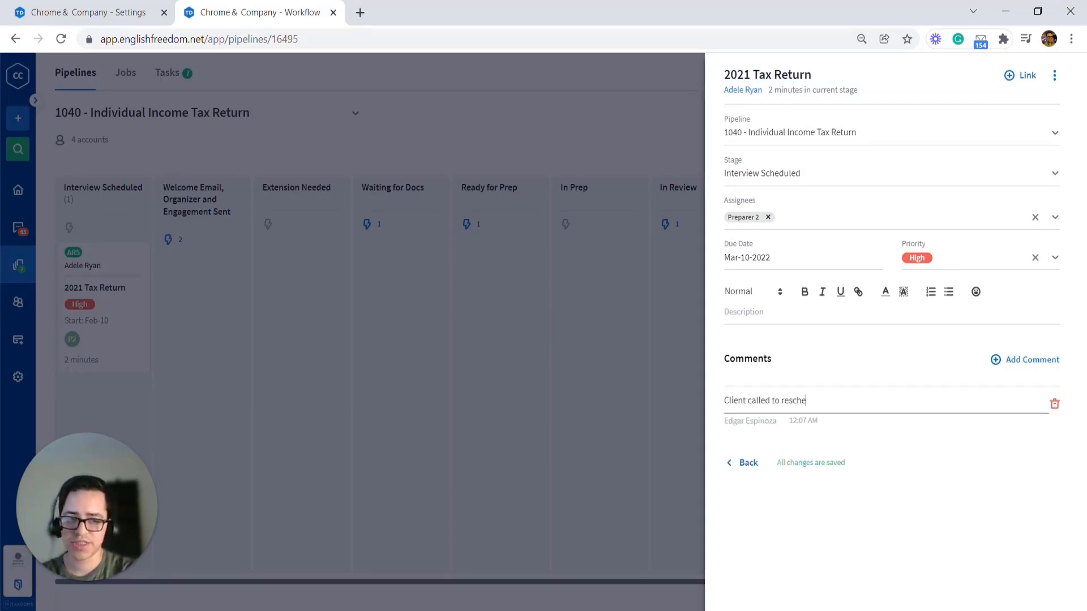
pyautogui.write('dule the appointment')
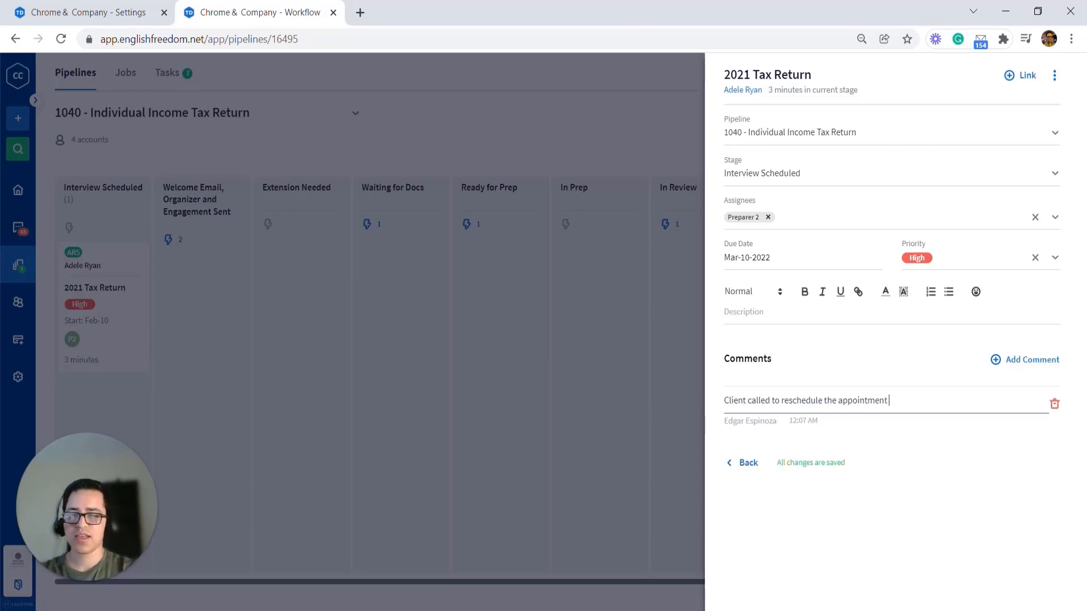
pyautogui.write(' .')
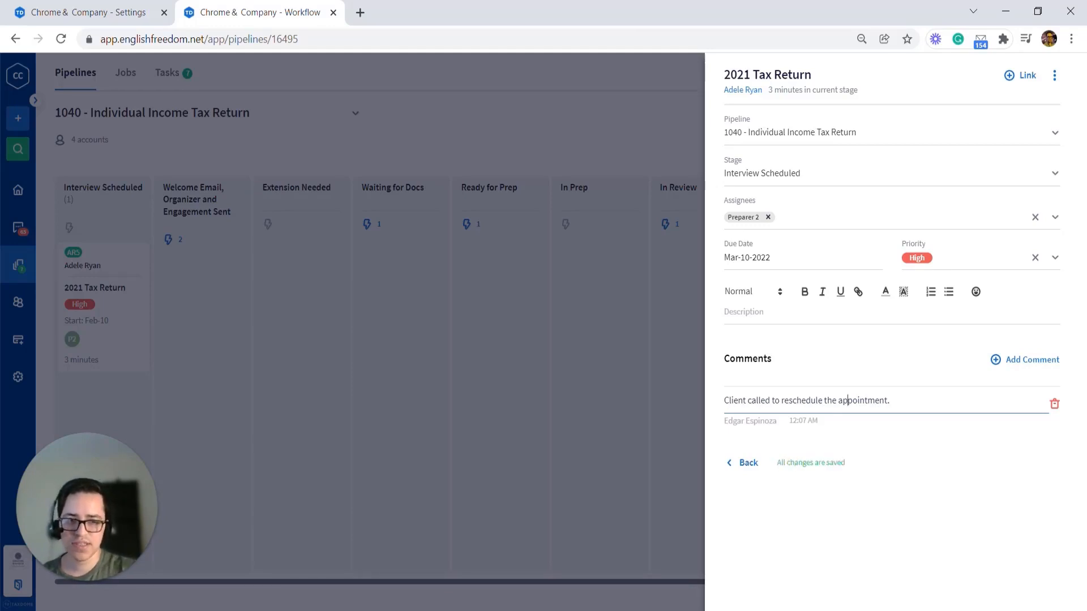
pyautogui.click(874, 425)
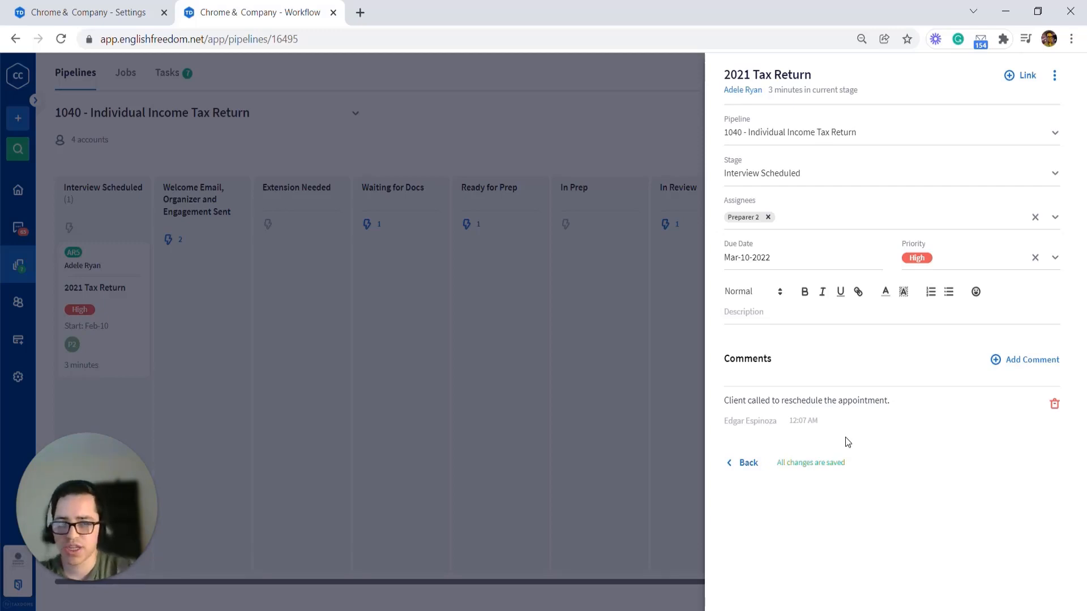
# Step: Open the client's account notes and start a new note that mentions Preparer 1
pyautogui.click(746, 91)
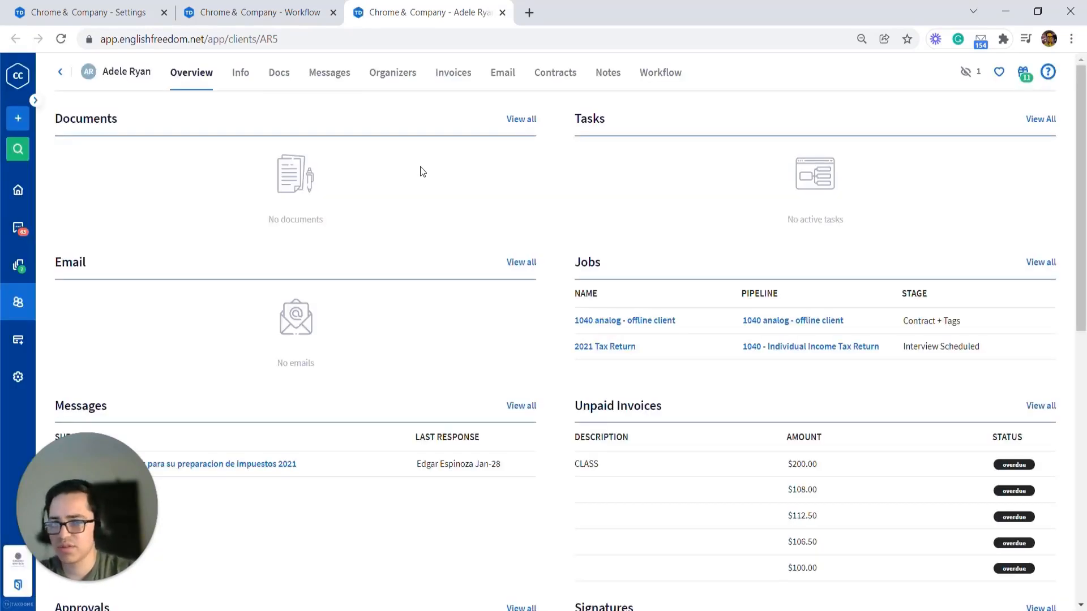
pyautogui.click(597, 78)
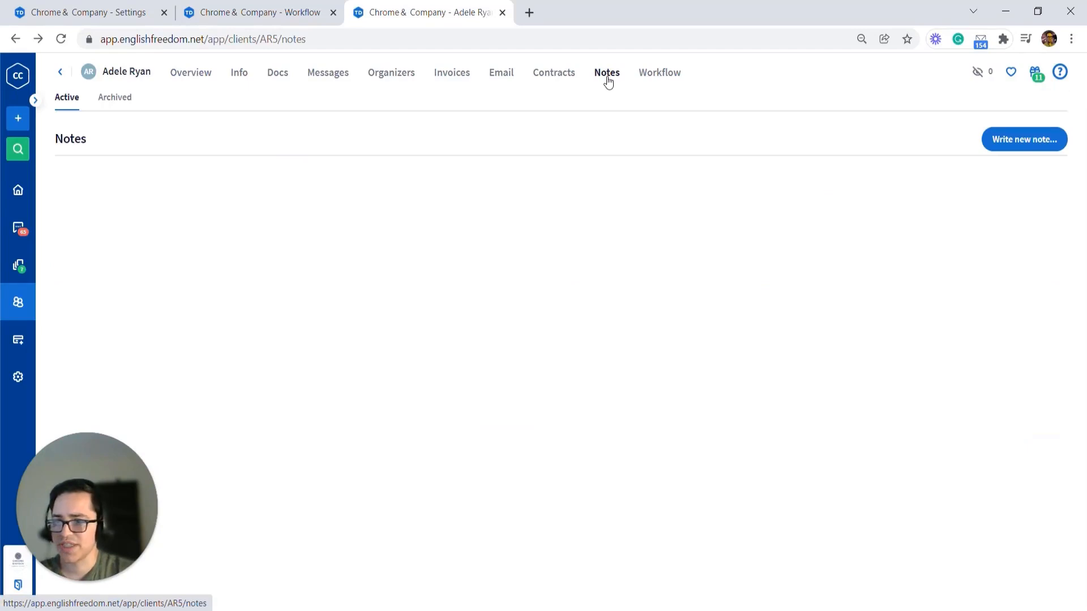
pyautogui.click(1012, 146)
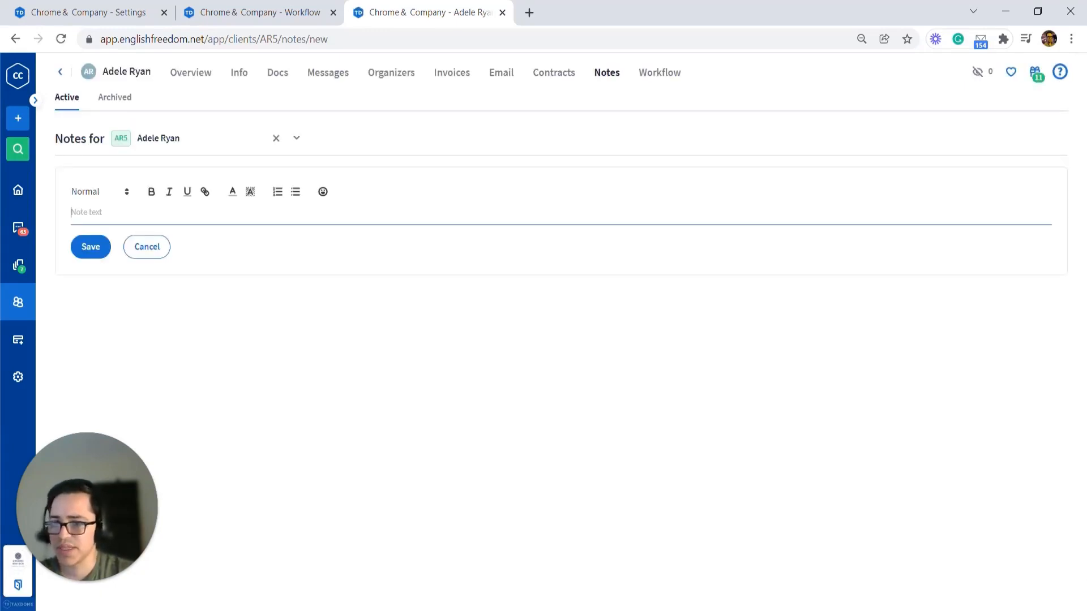
pyautogui.write('@')
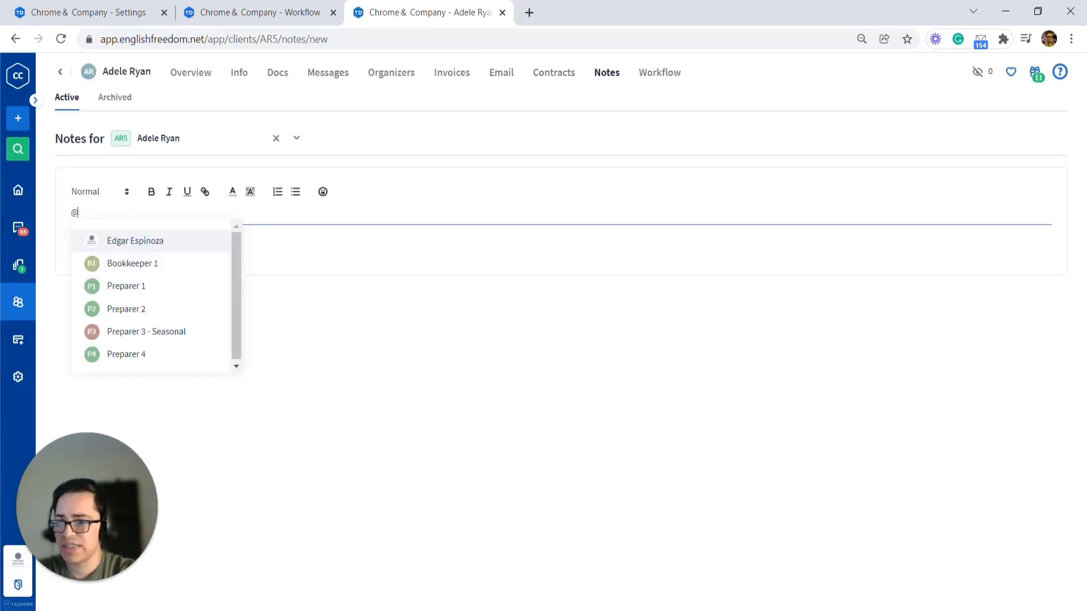
pyautogui.write('Prepare')
pyautogui.press('Return')
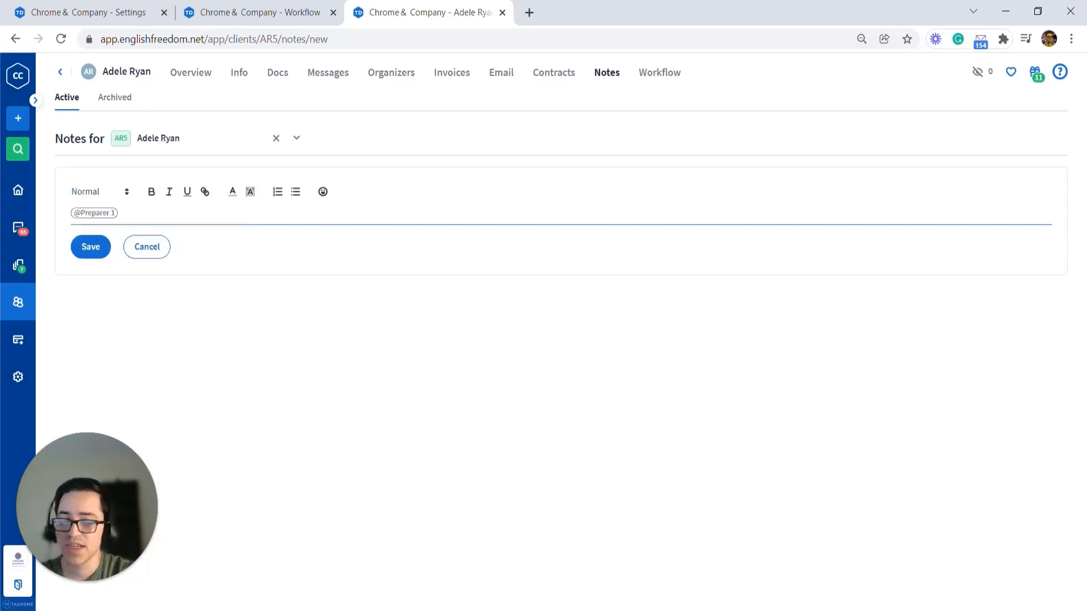
# Step: Also mention the firm owner, add the text "Leaving a note." and save the note
pyautogui.write('@pre')
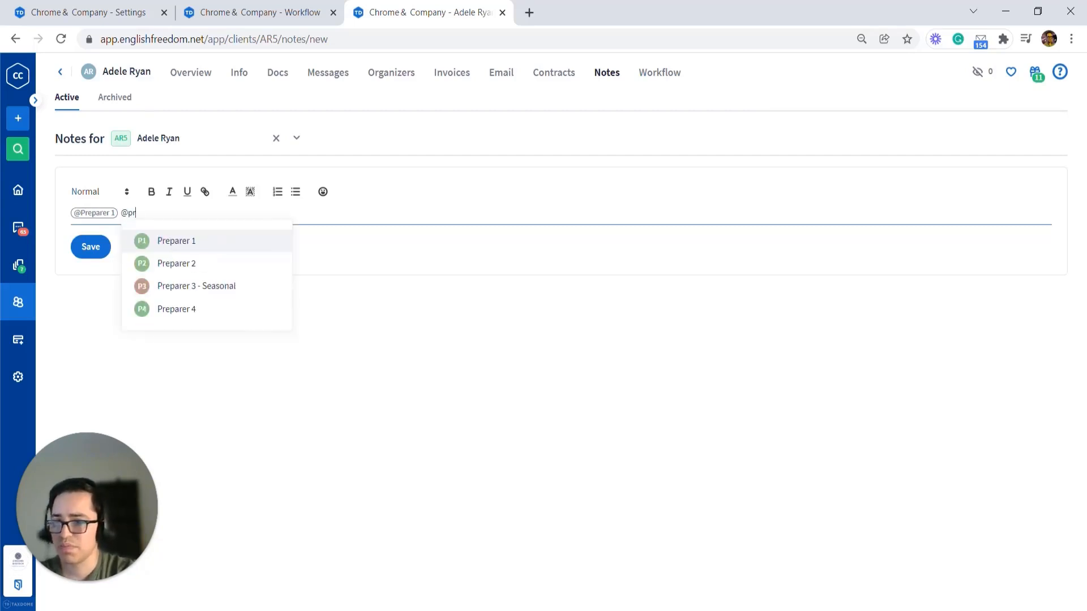
pyautogui.press('BackSpace')
pyautogui.press('BackSpace')
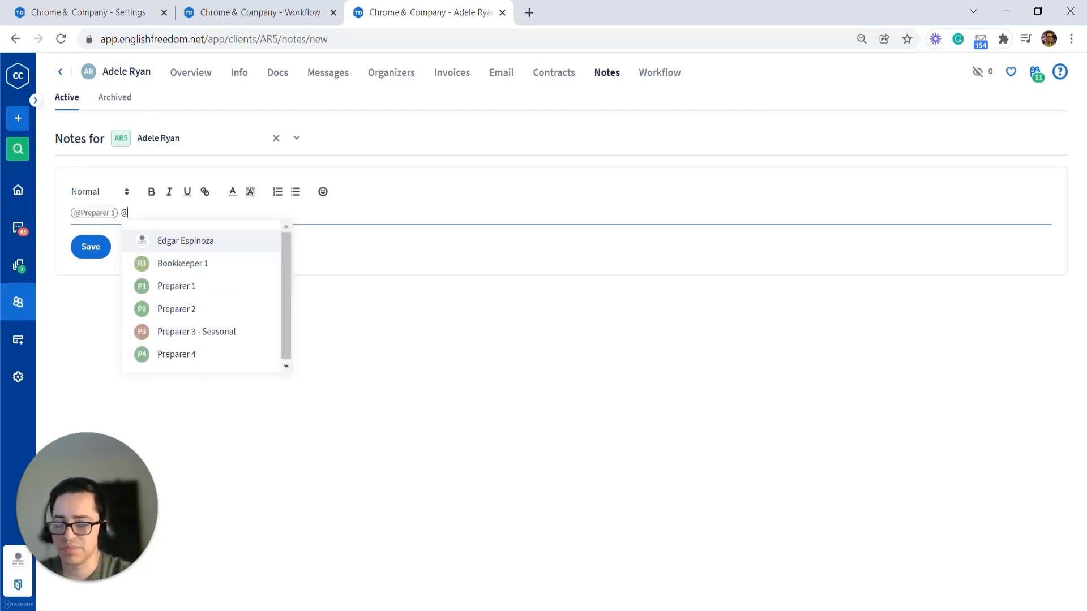
pyautogui.press('Return')
pyautogui.write('Le')
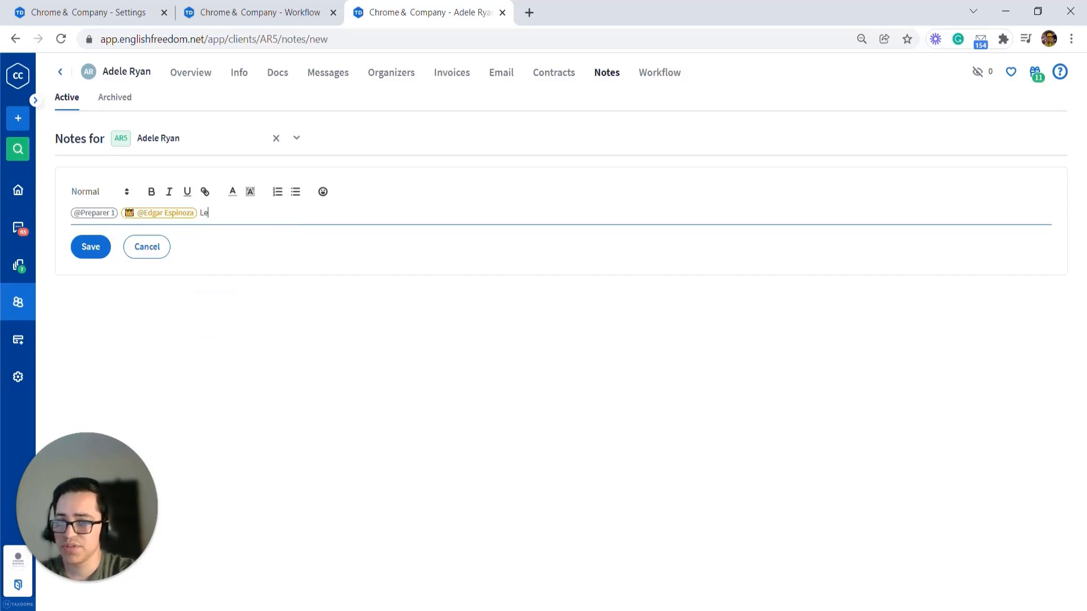
pyautogui.write('aving a note.')
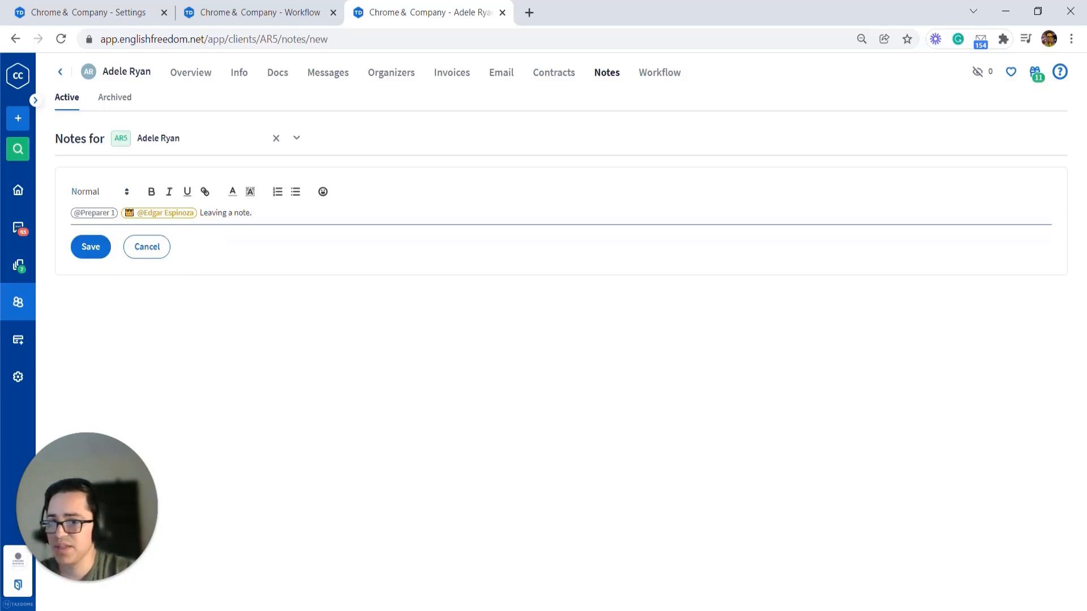
pyautogui.moveTo(253, 213); pyautogui.dragTo(200, 214)
pyautogui.click(228, 258)
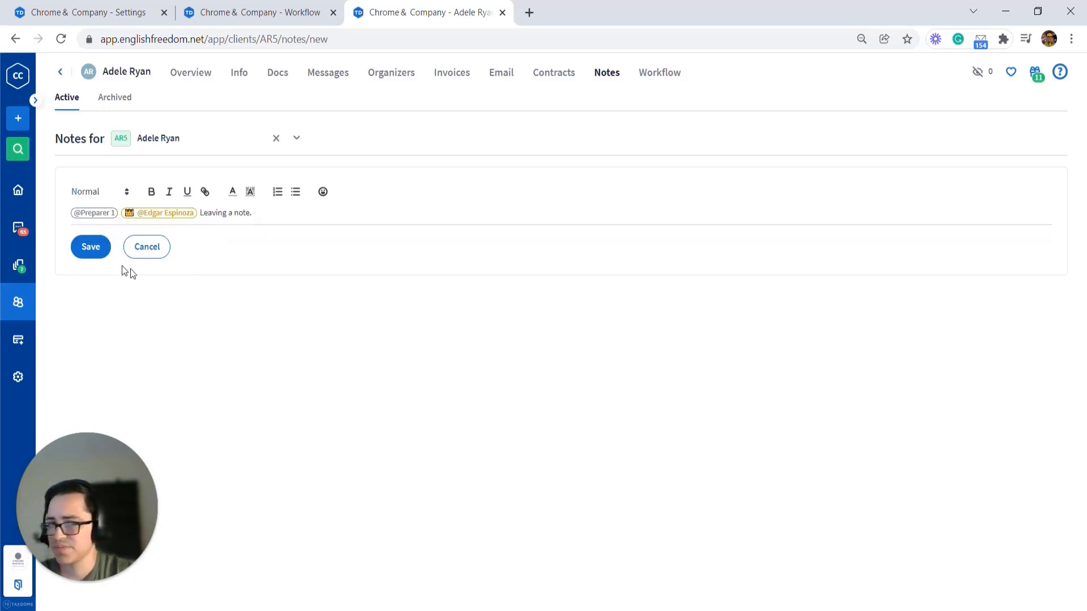
pyautogui.click(90, 248)
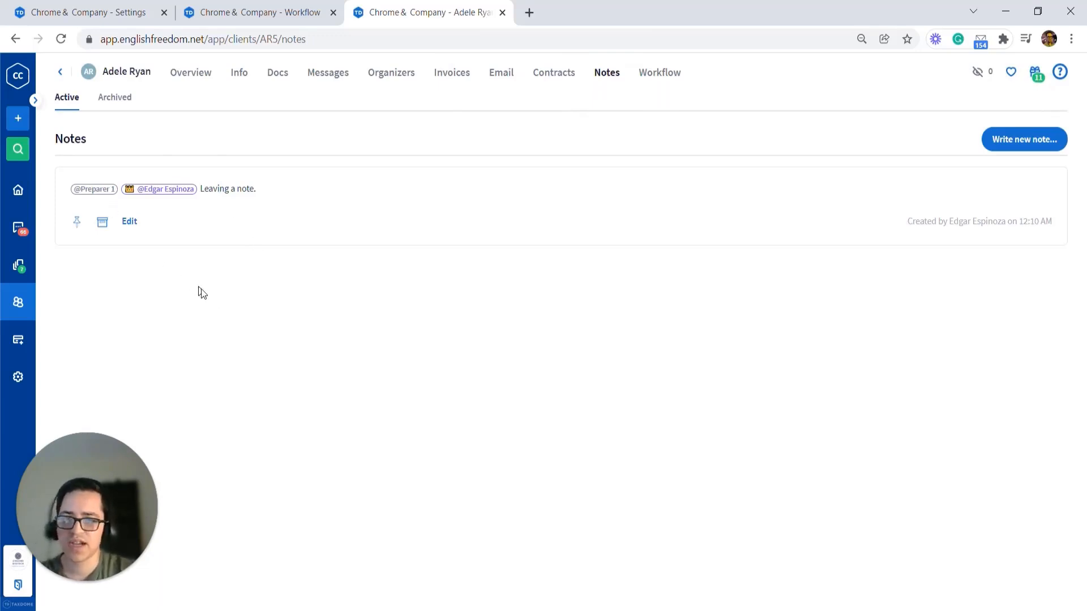
# Step: Move the 2021 Tax Return job to In Review, assigning the triggered review task to the firm owner
pyautogui.hotkey('ctrl', 'w')
pyautogui.click(524, 262)
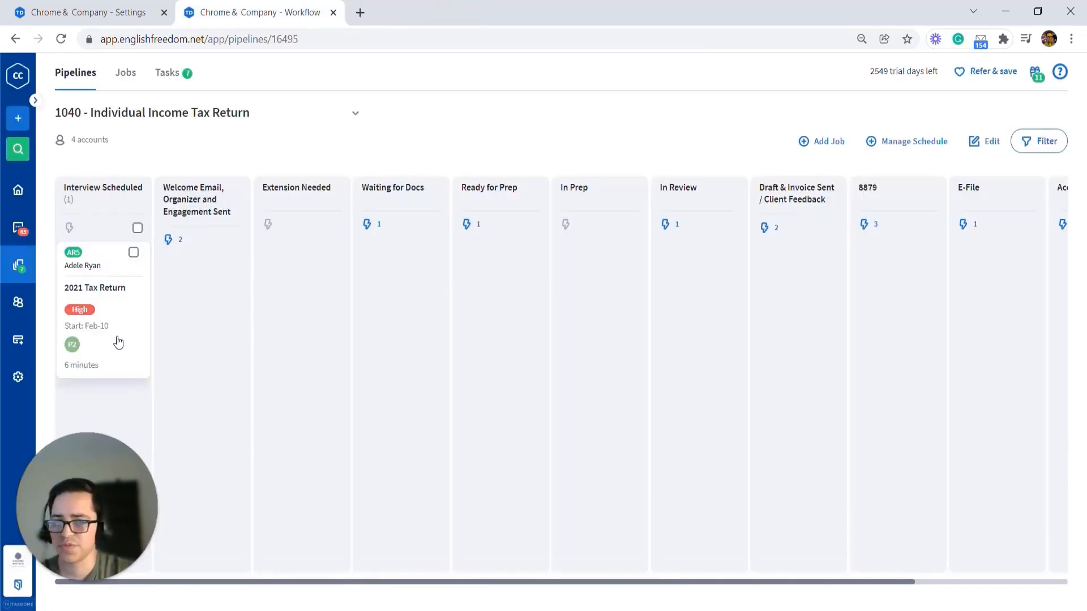
pyautogui.moveTo(118, 341); pyautogui.dragTo(708, 327)
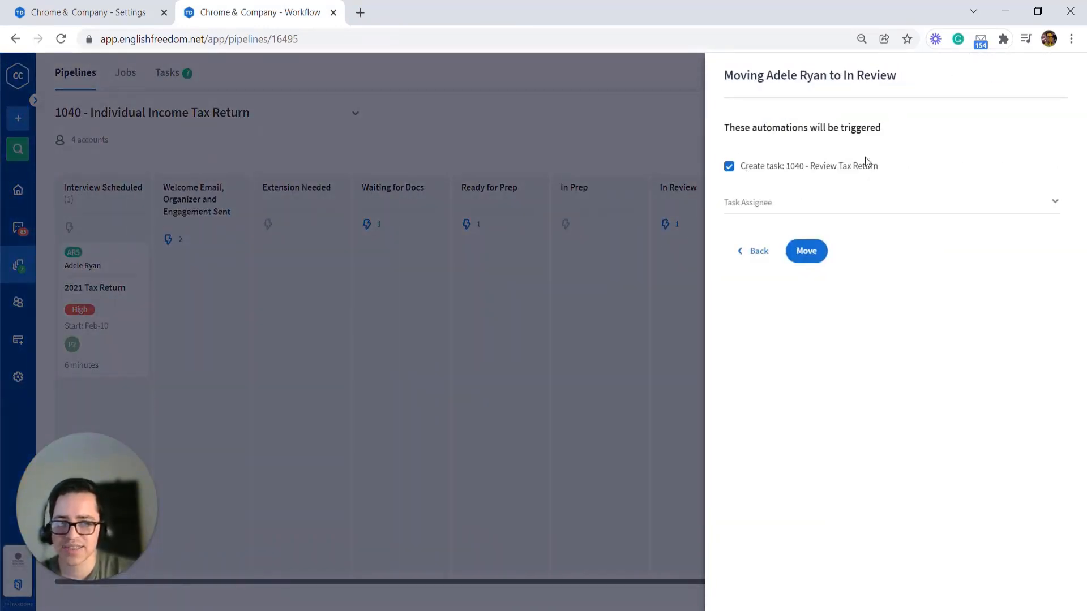
pyautogui.click(858, 195)
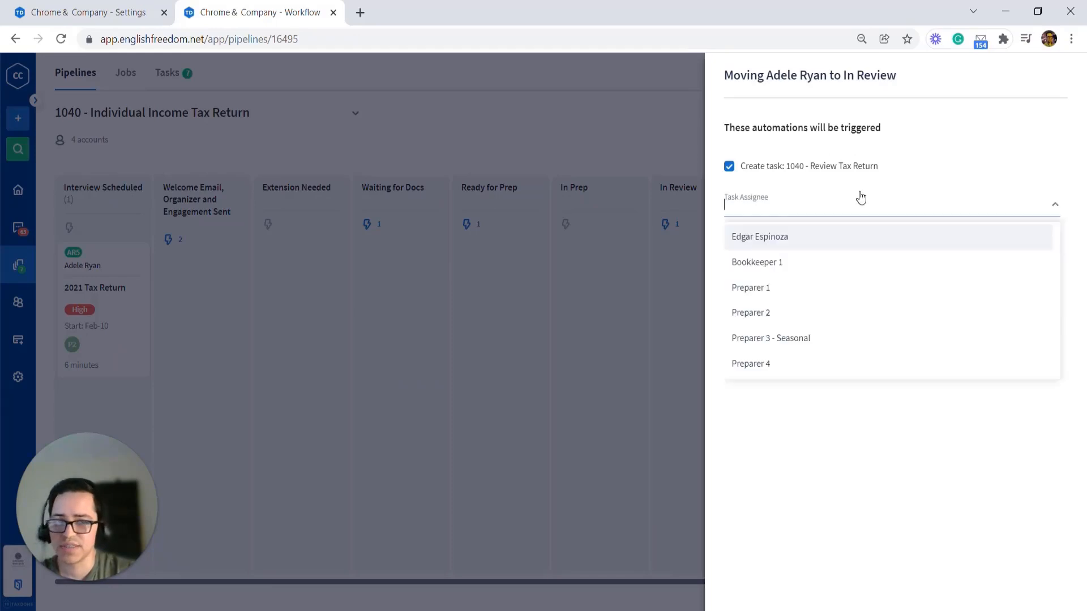
pyautogui.click(788, 237)
pyautogui.click(800, 410)
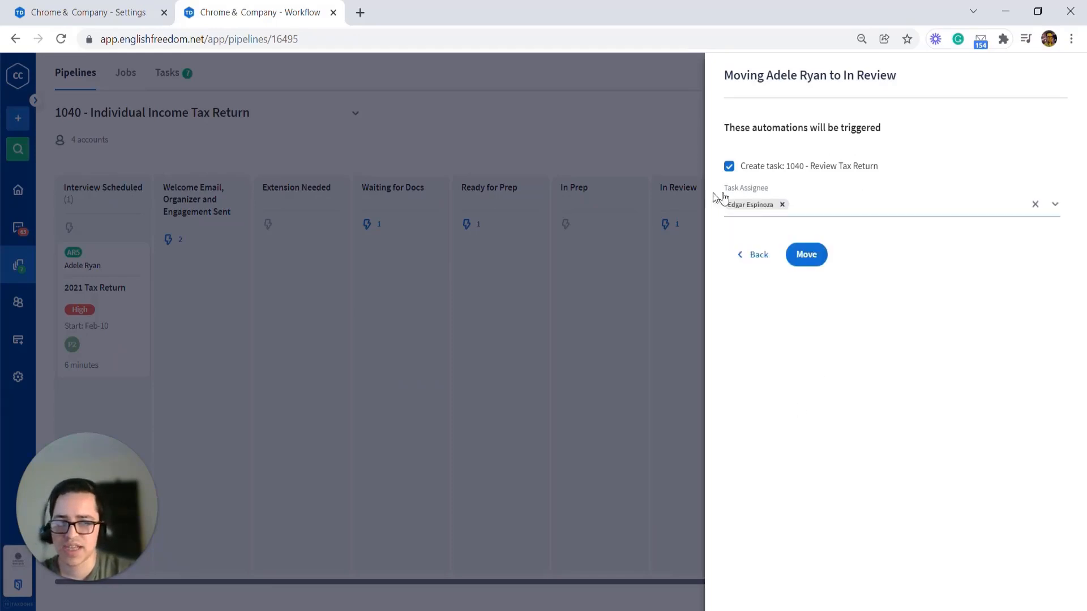
pyautogui.click(805, 254)
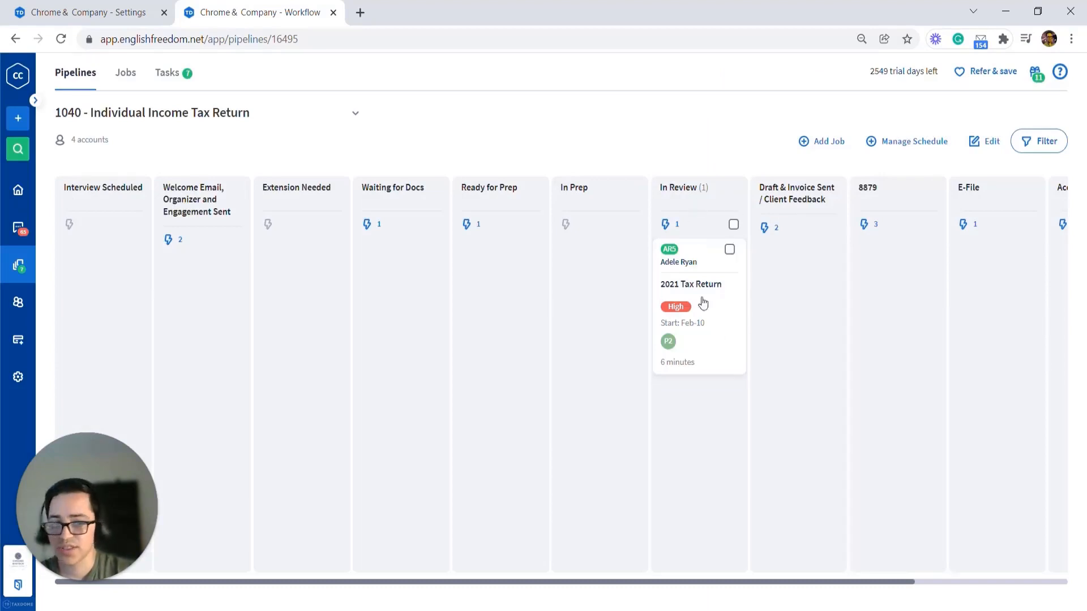
# Step: Open the job's 1040 - Review Tax Return task and save a description mentioning Preparer 1: "Tell them whatever I needed."
pyautogui.click(693, 333)
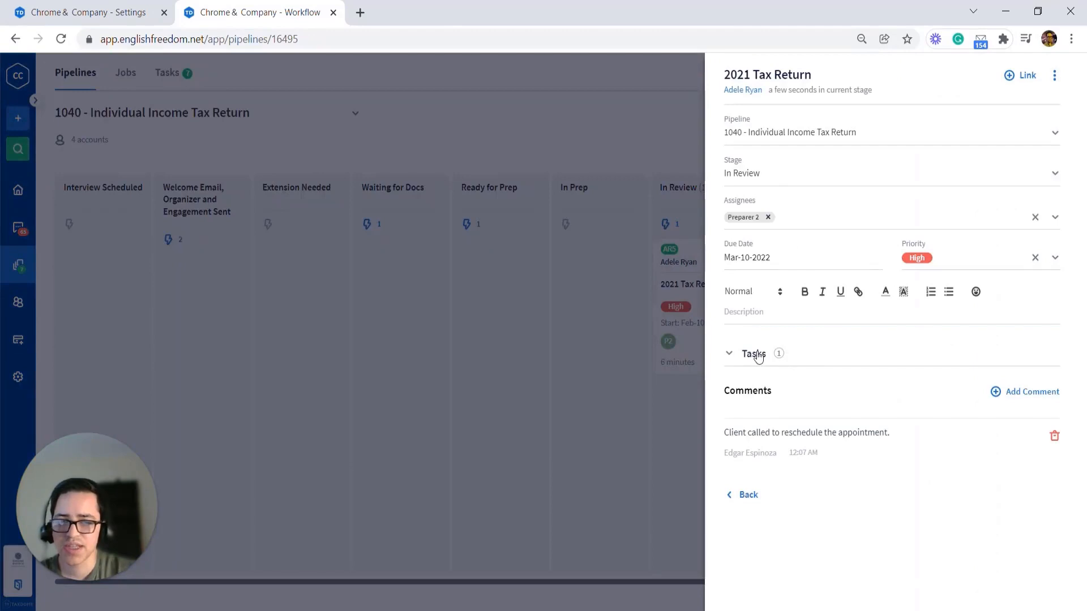
pyautogui.click(752, 354)
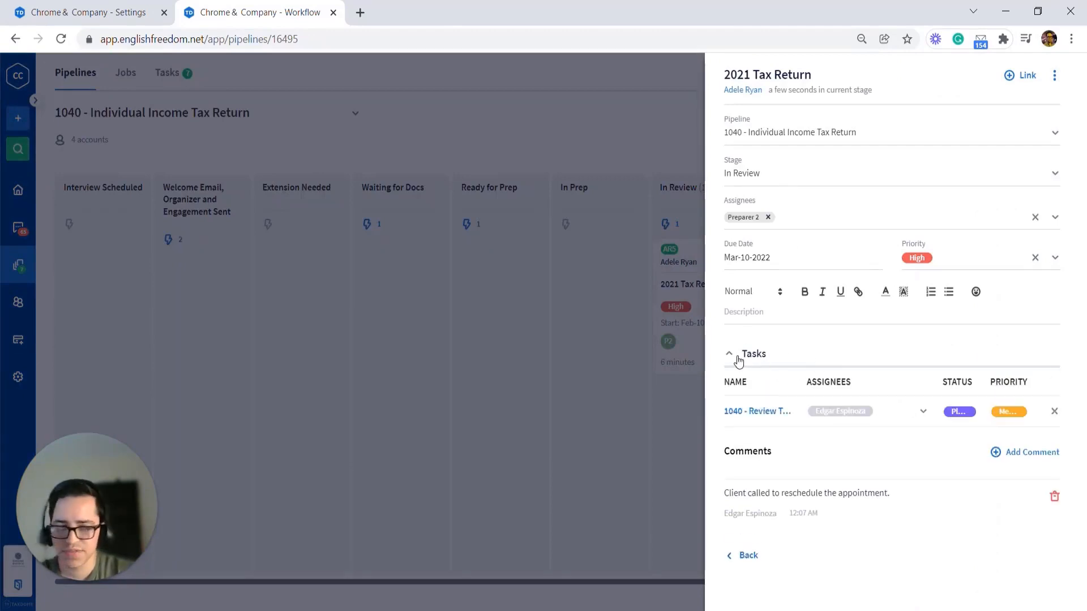
pyautogui.click(771, 413)
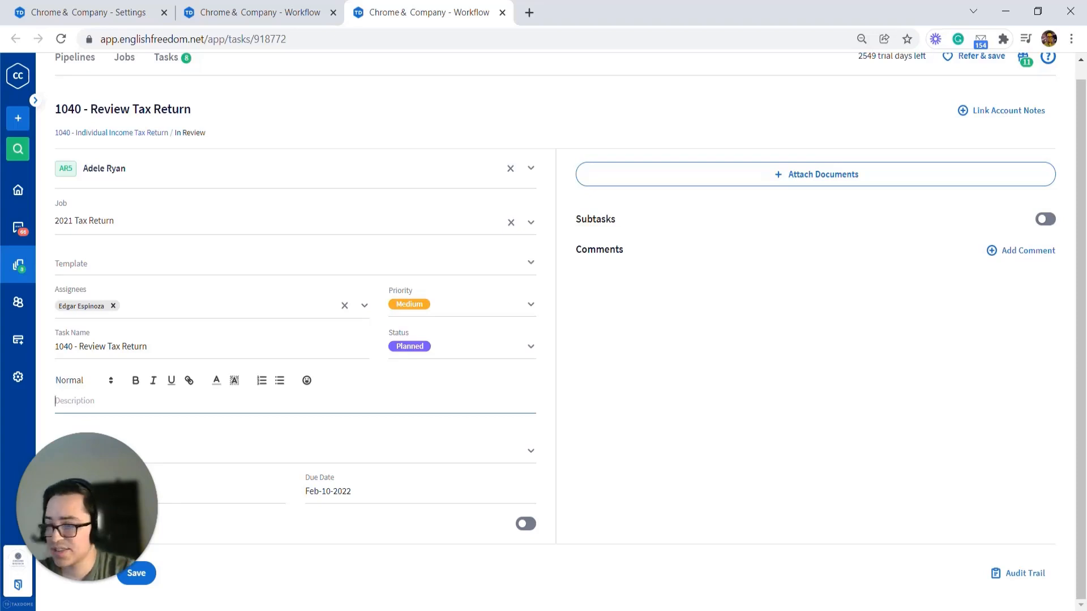
pyautogui.write('@pr')
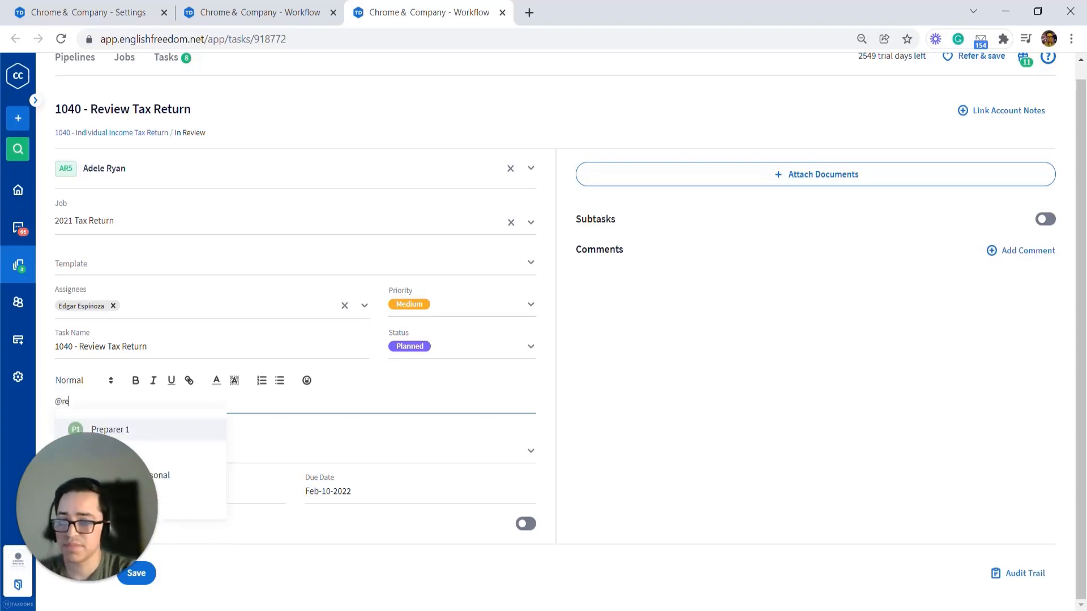
pyautogui.press('Return')
pyautogui.write('Tell th')
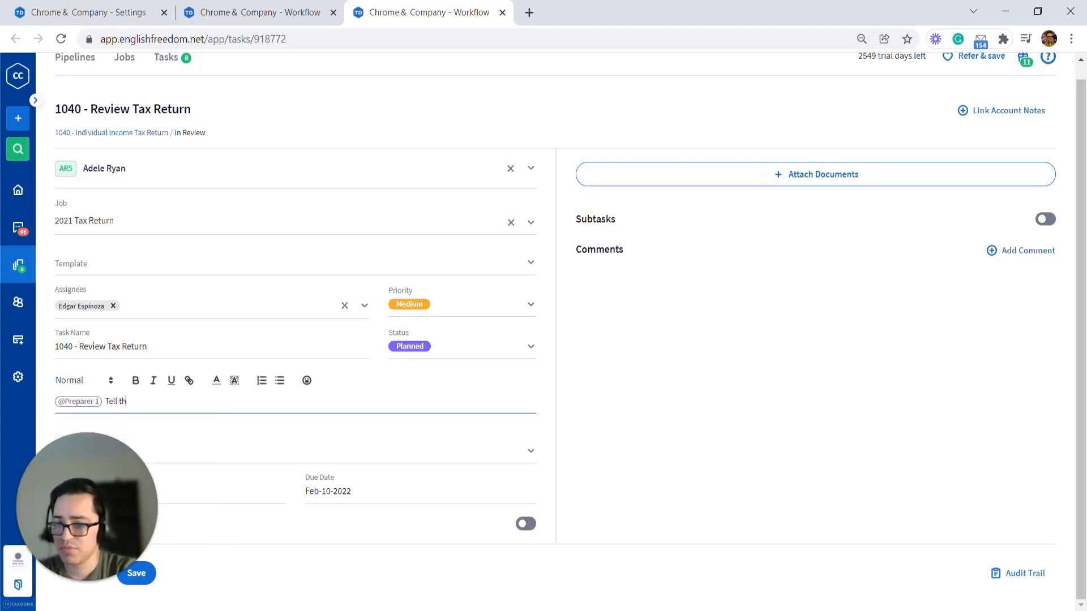
pyautogui.write('em whatever I')
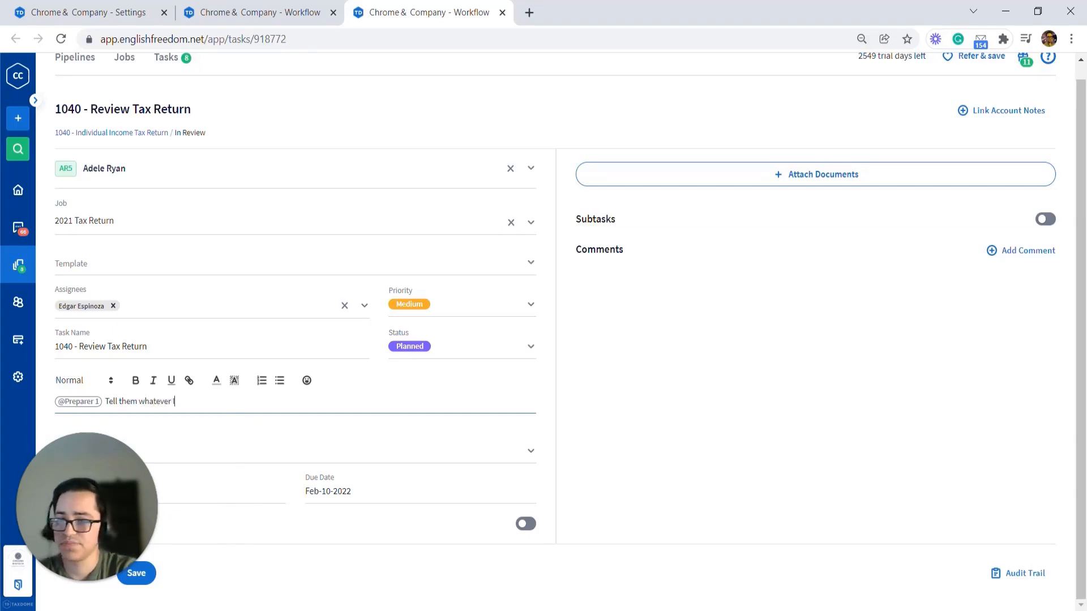
pyautogui.write(' needed.')
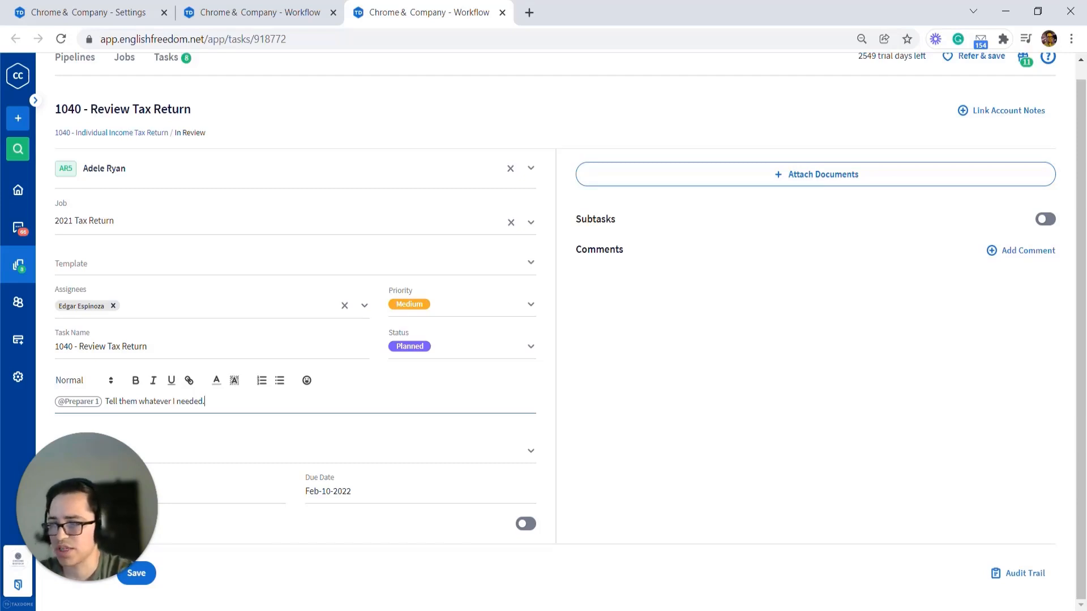
pyautogui.moveTo(107, 494); pyautogui.dragTo(108, 464)
pyautogui.click(137, 573)
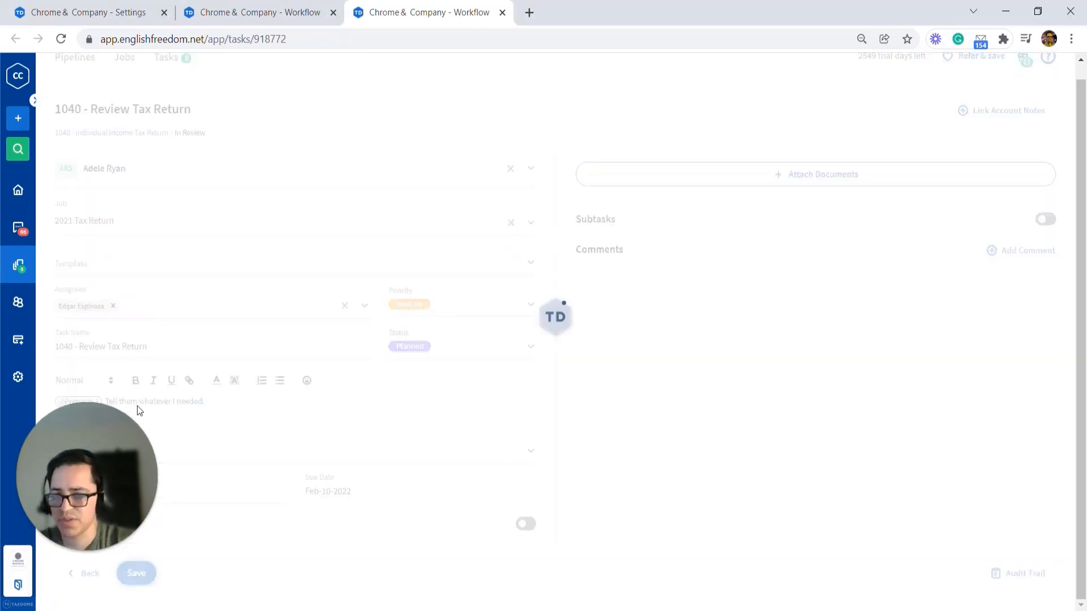
# Step: Move the 2021 Tax Return job to Waiting for Docs, resolving the review task and sending the triggered message
pyautogui.click(502, 12)
pyautogui.click(453, 385)
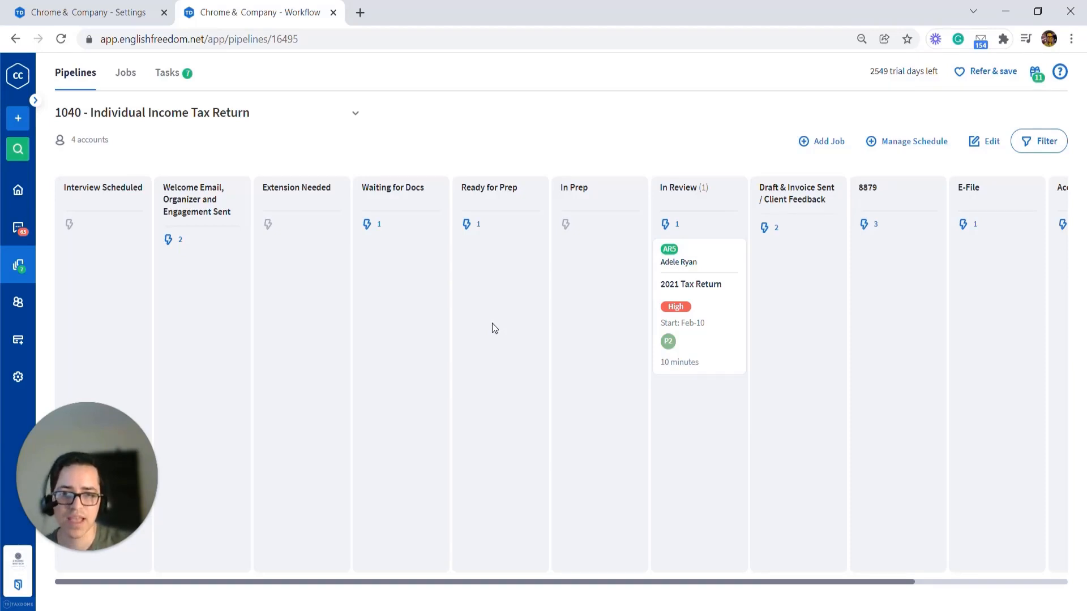
pyautogui.moveTo(696, 312); pyautogui.dragTo(400, 341)
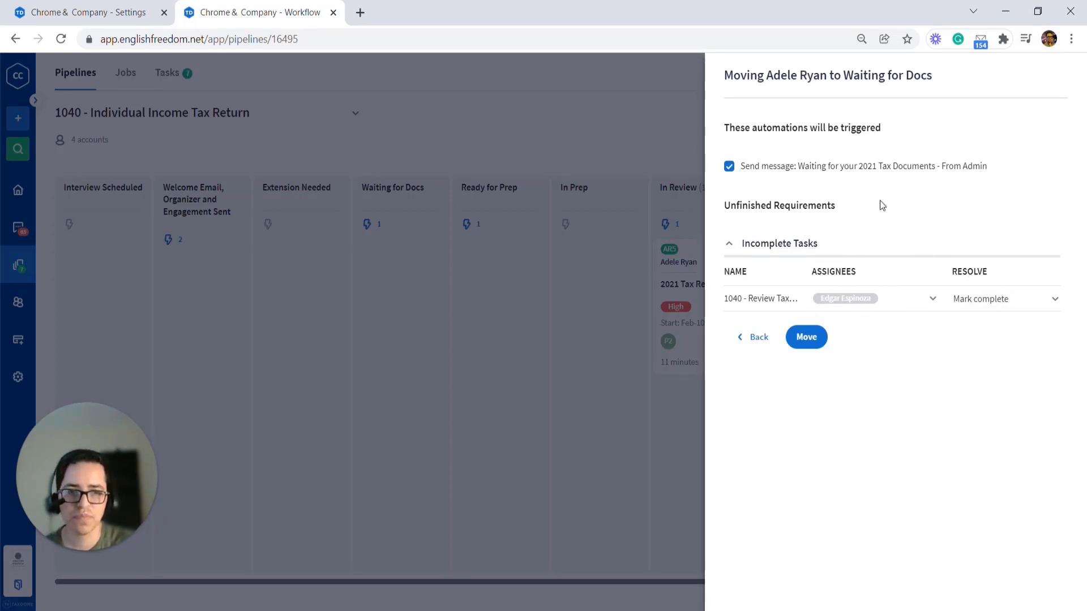
pyautogui.click(809, 338)
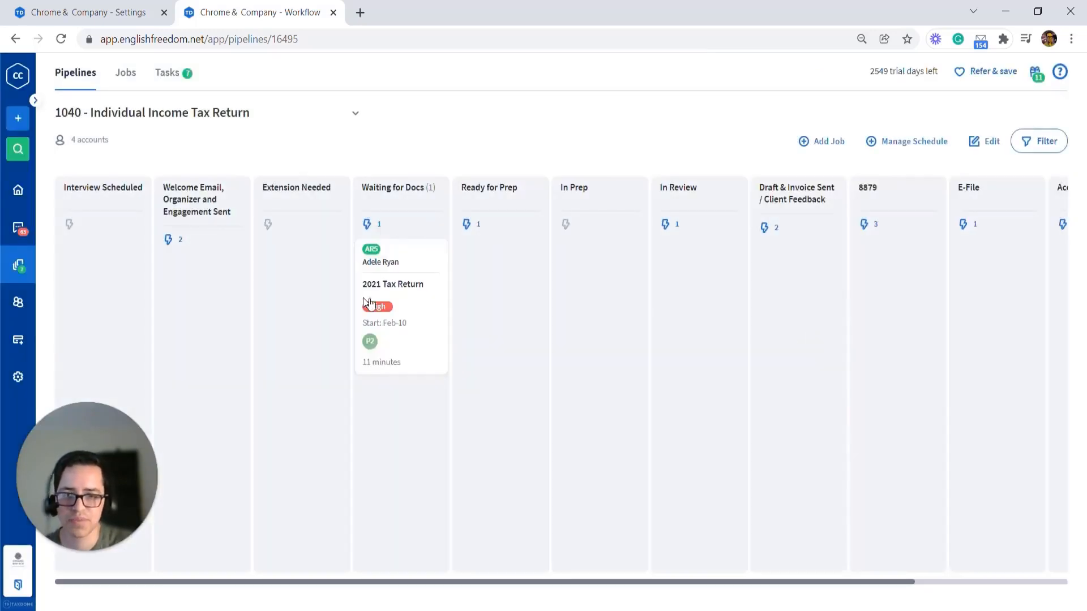
# Step: Open the message thread linked to the job and reply "Hello!" to the client
pyautogui.click(414, 323)
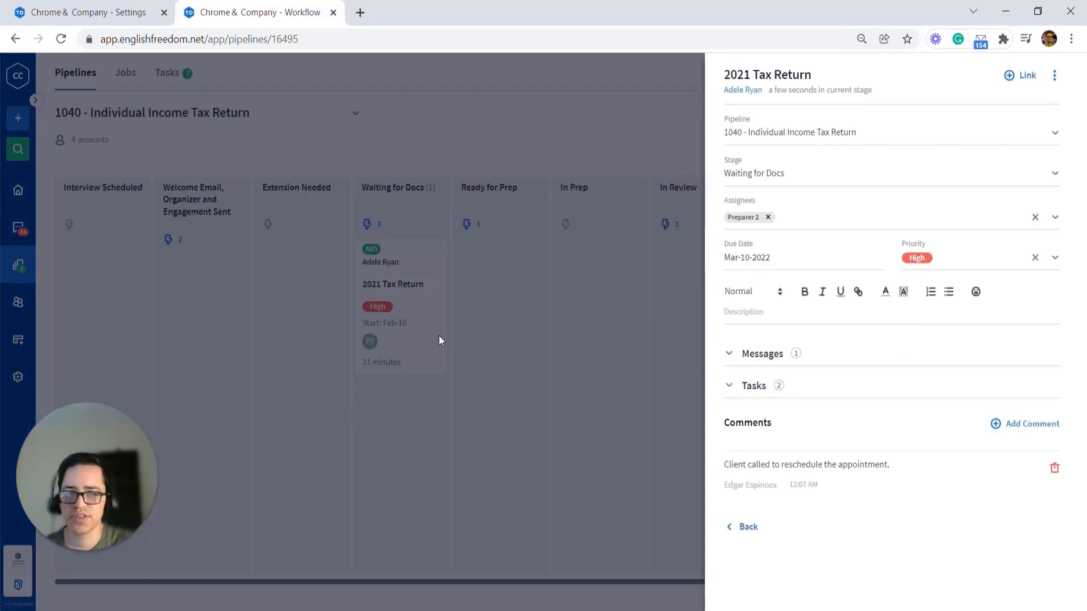
pyautogui.click(763, 363)
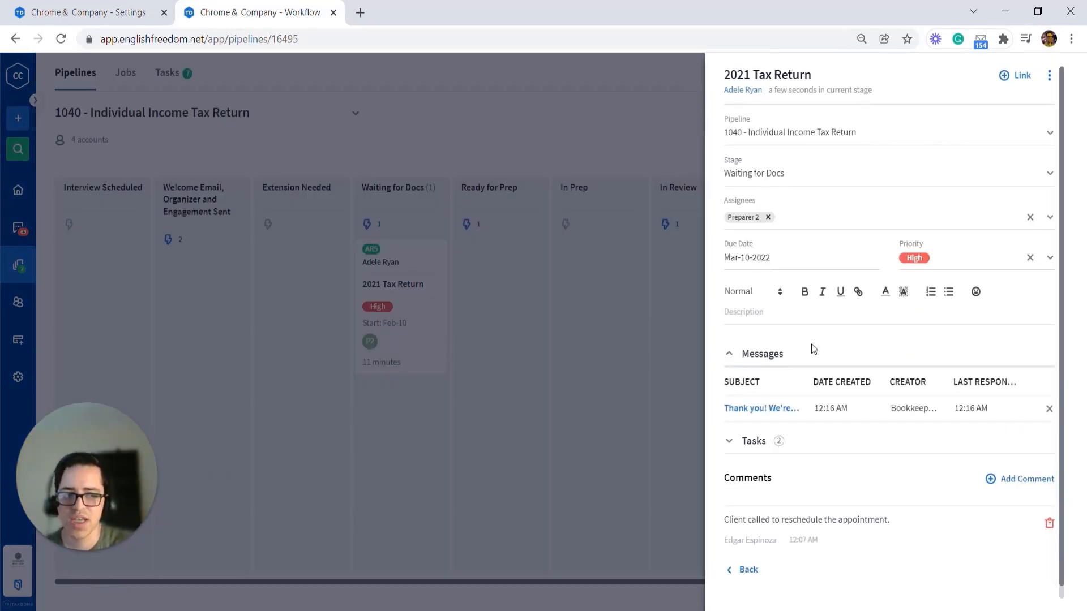
pyautogui.click(748, 409)
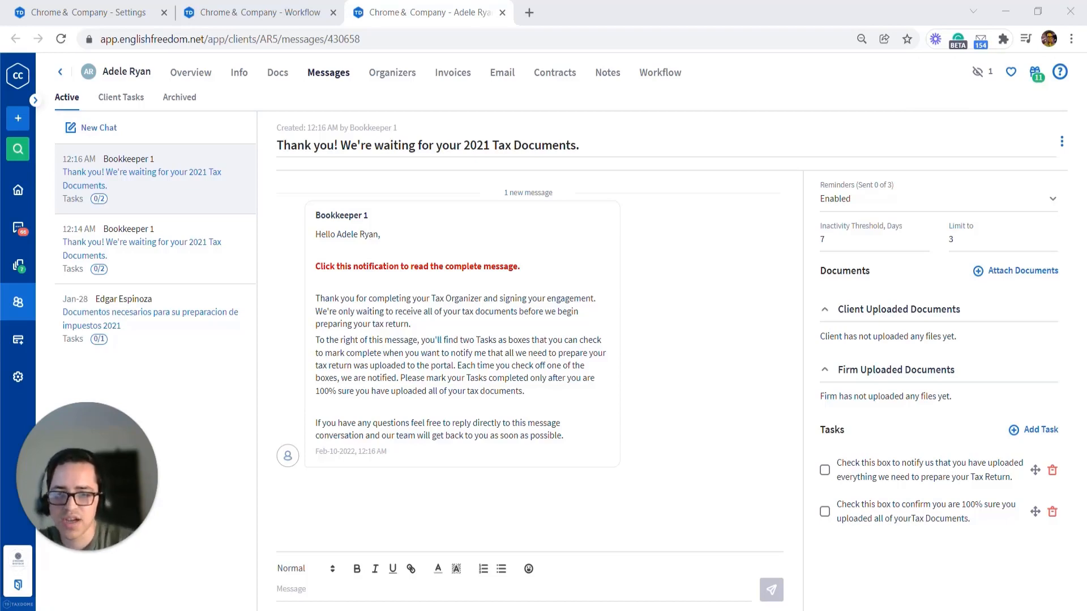
pyautogui.click(309, 583)
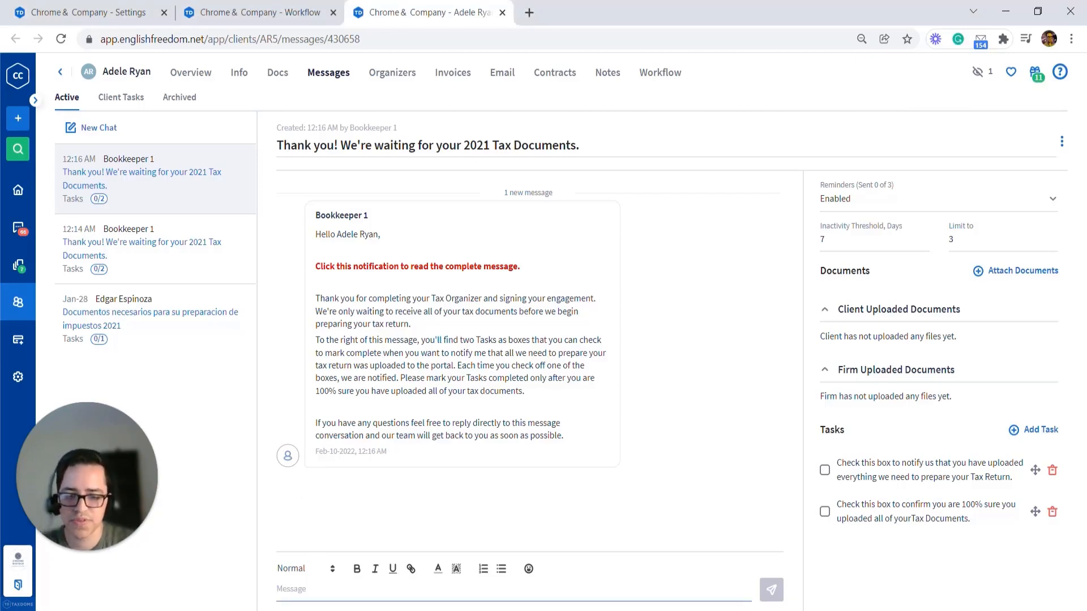
pyautogui.write('Hello!')
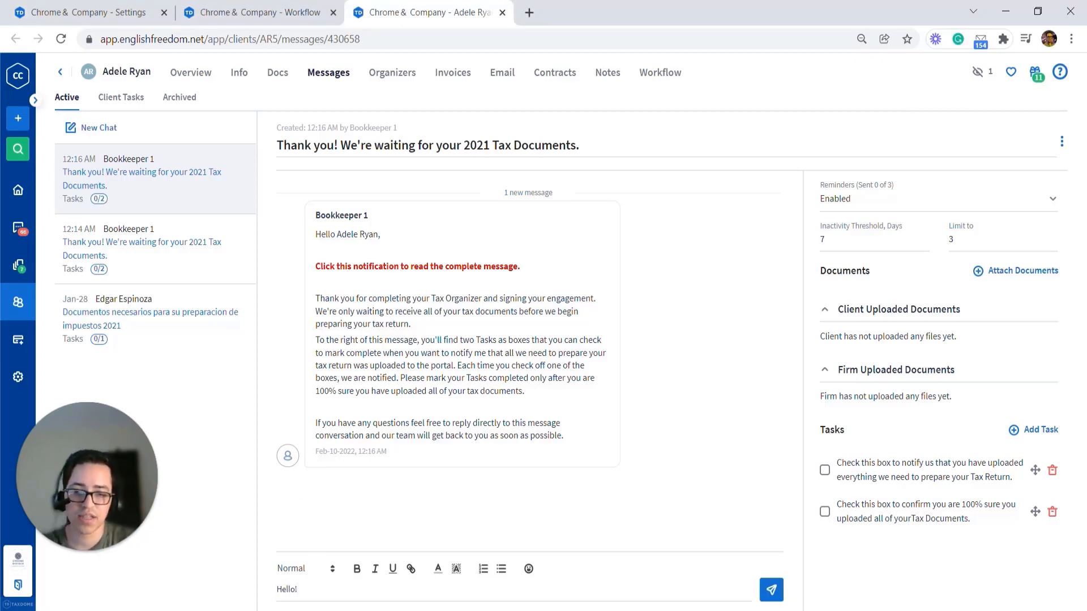
pyautogui.click(773, 599)
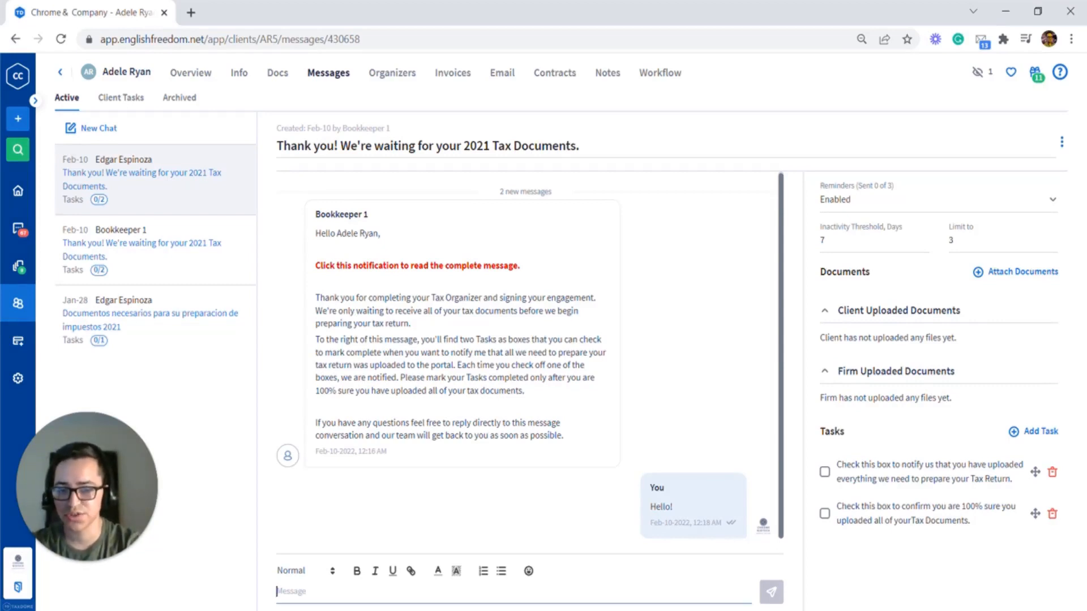
# Step: Send another message in the thread mentioning Preparer 1 with the text "Fyi"
pyautogui.write('@pre')
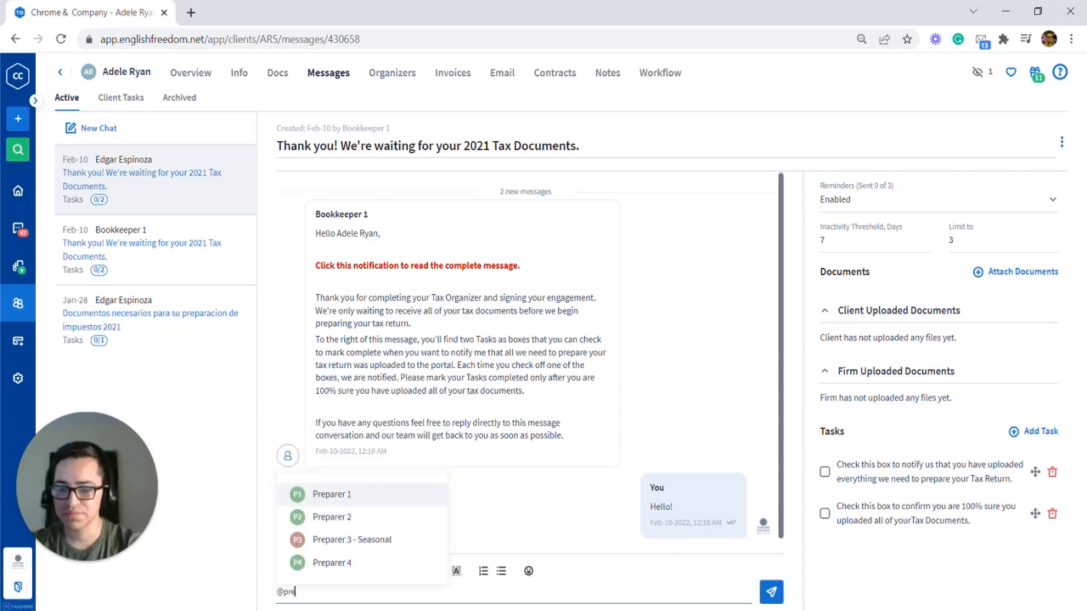
pyautogui.press('Return')
pyautogui.write('Fi')
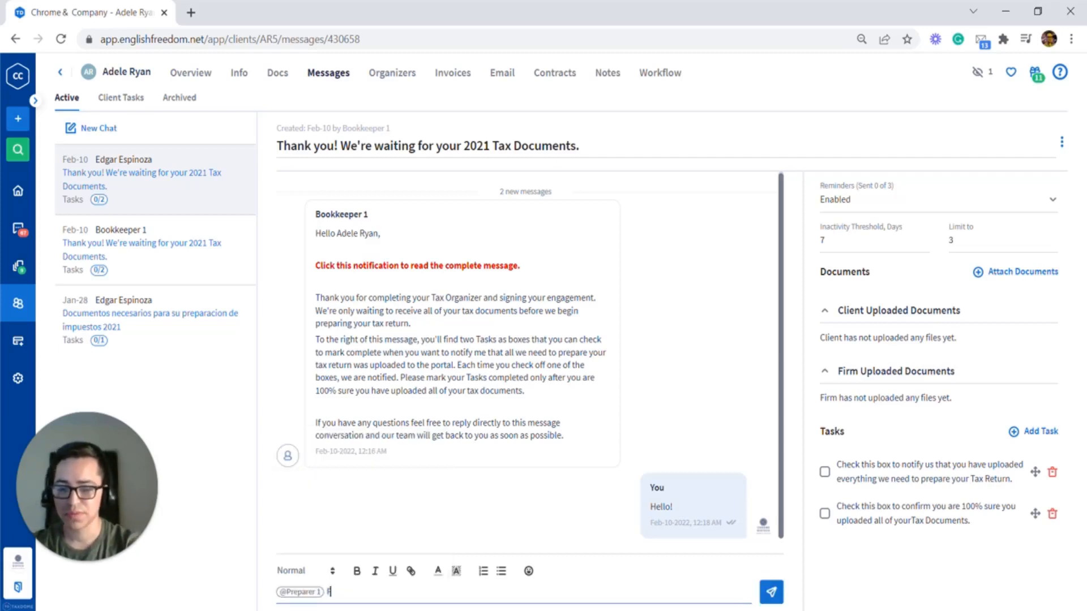
pyautogui.write('y')
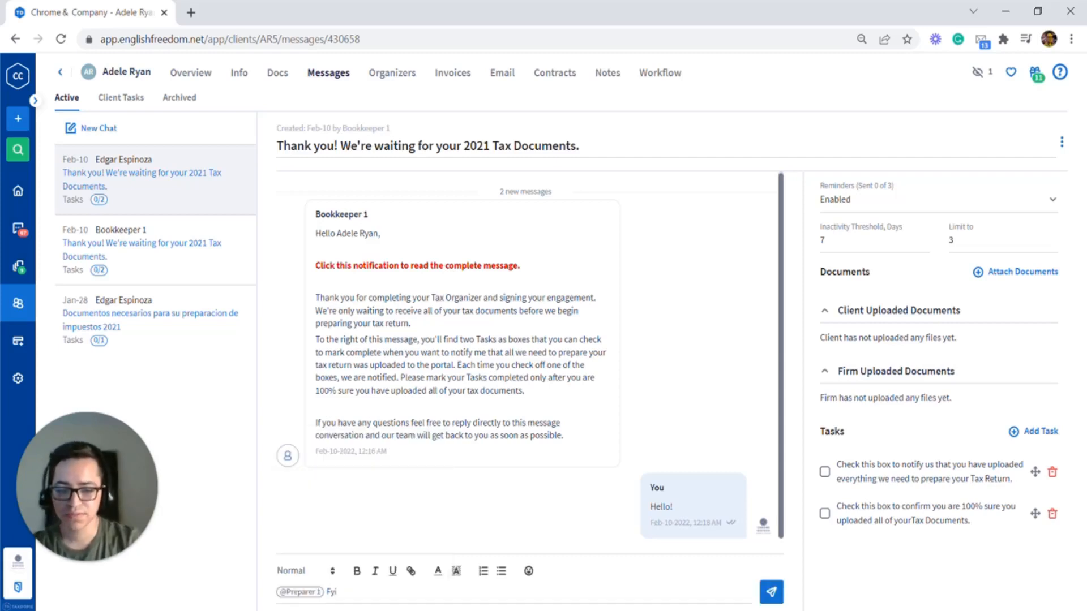
pyautogui.click(773, 594)
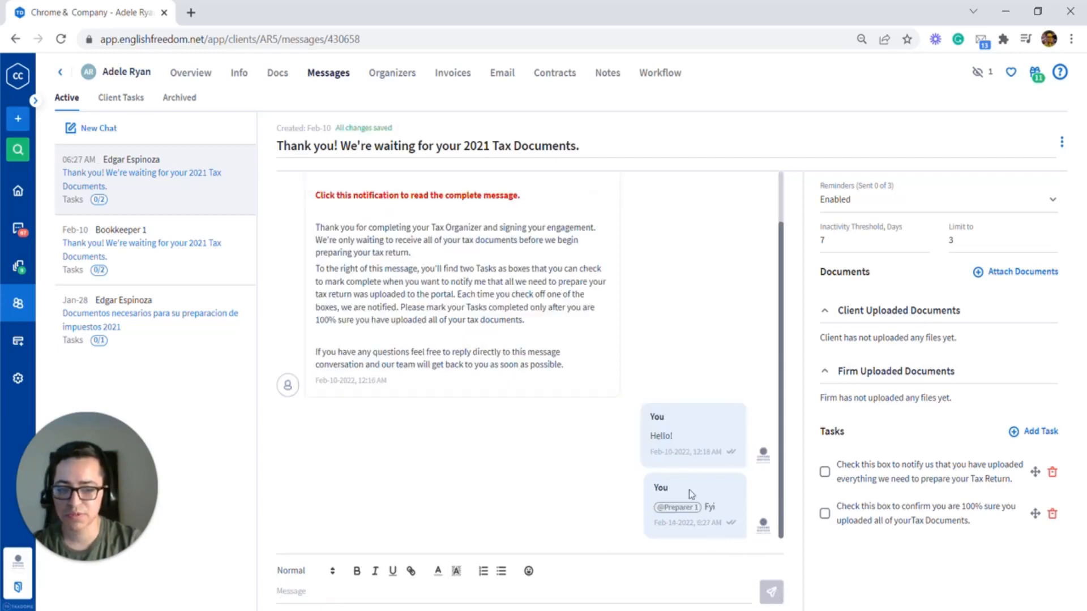